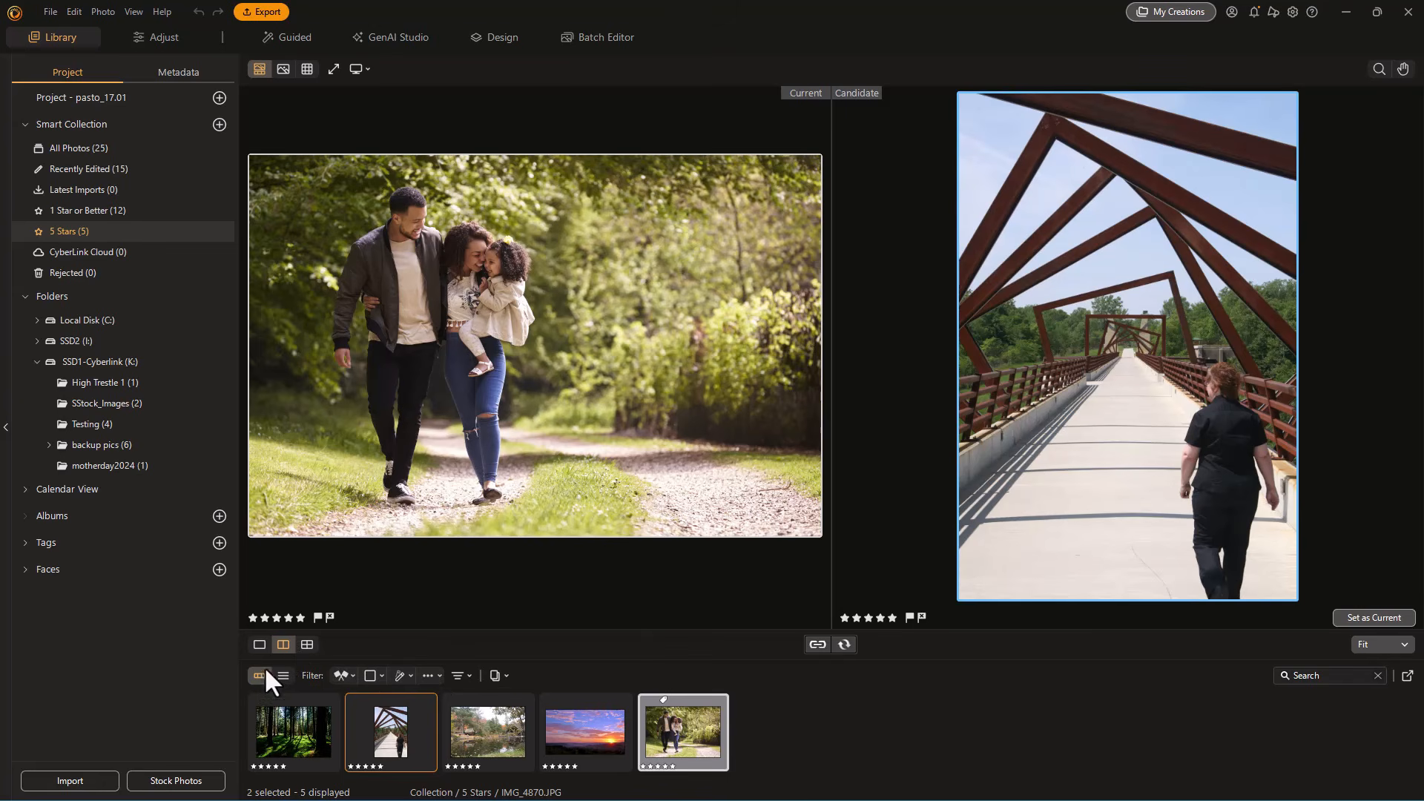
- Show a single photo, select the woman on the bridge, and remove its background with Background Remove / Replace
left_click(256, 643)
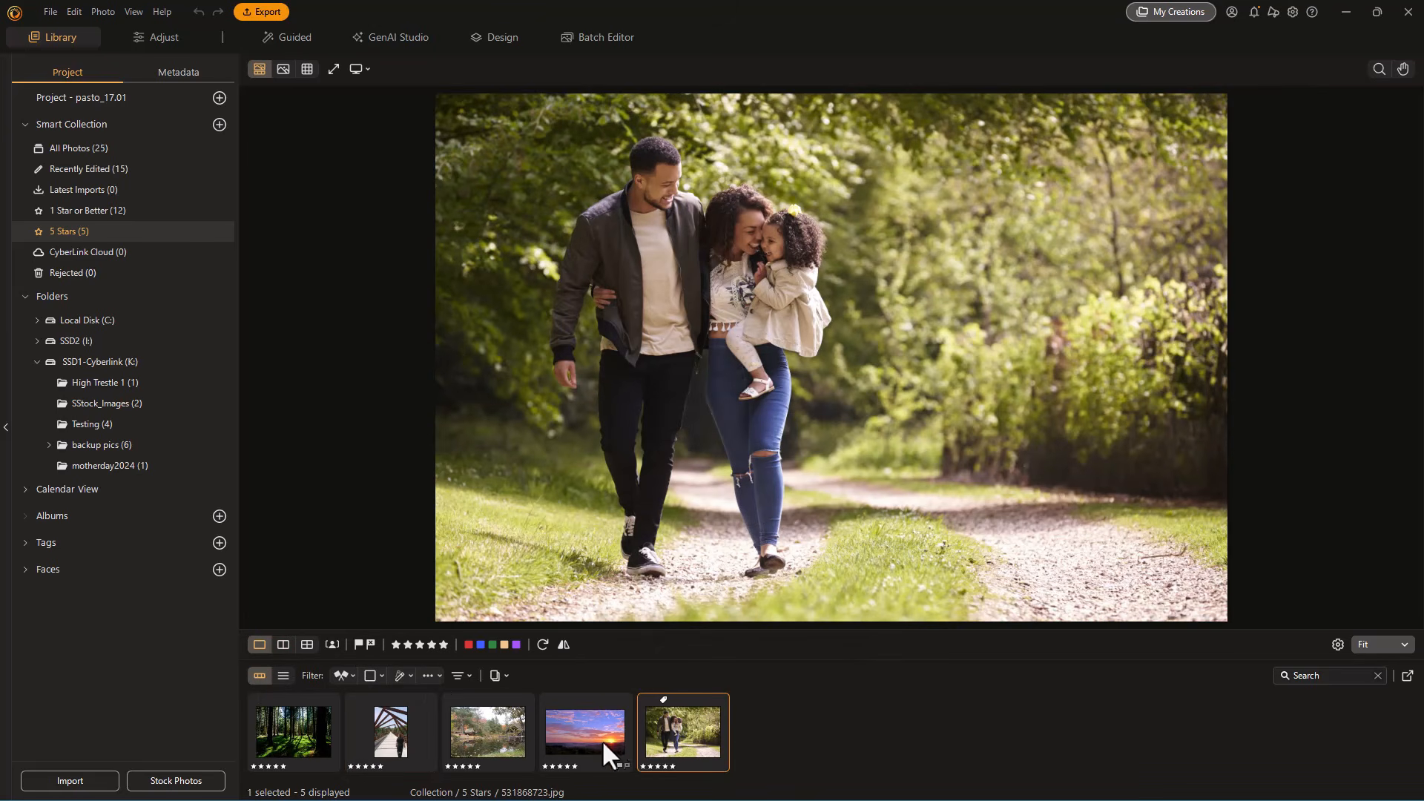
left_click(403, 726)
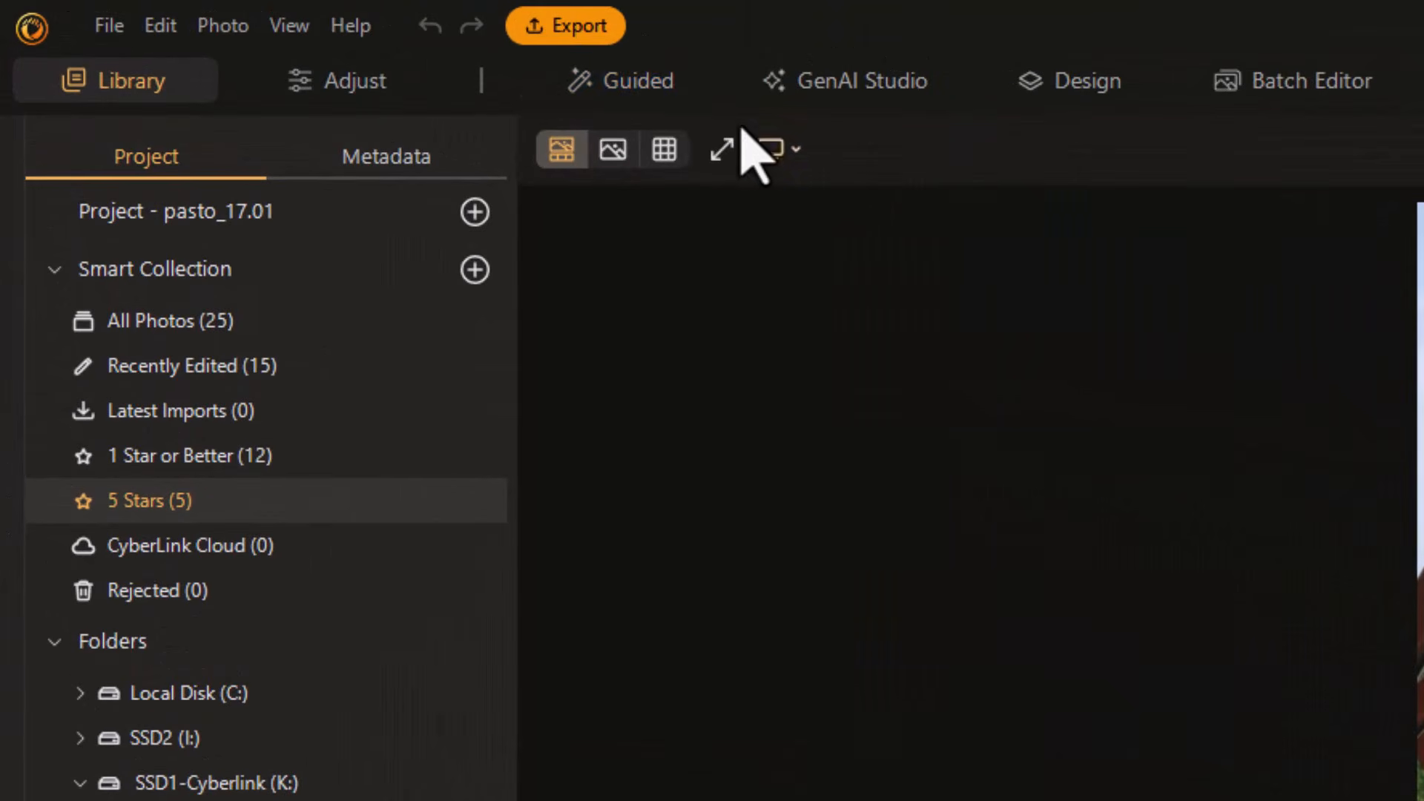
left_click(650, 89)
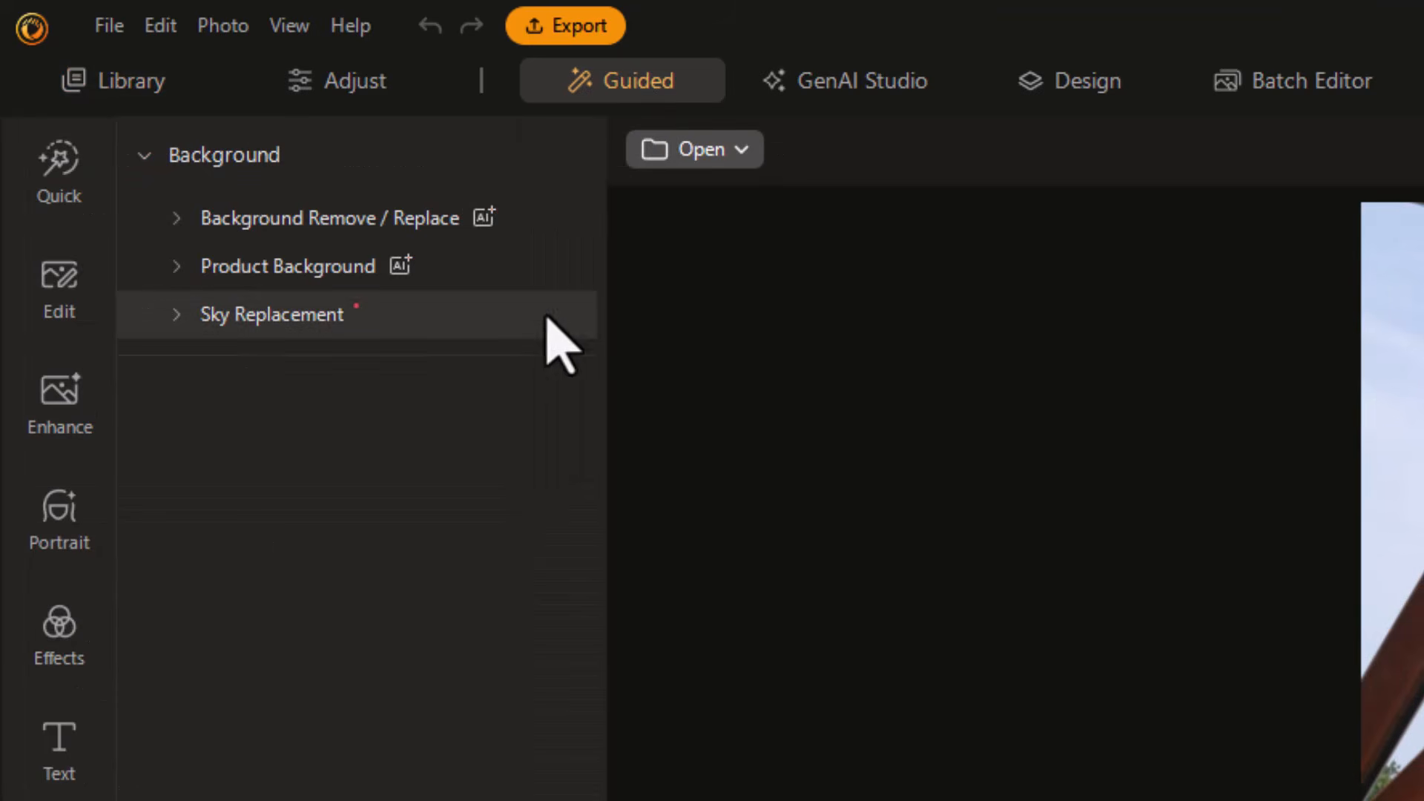
left_click(289, 223)
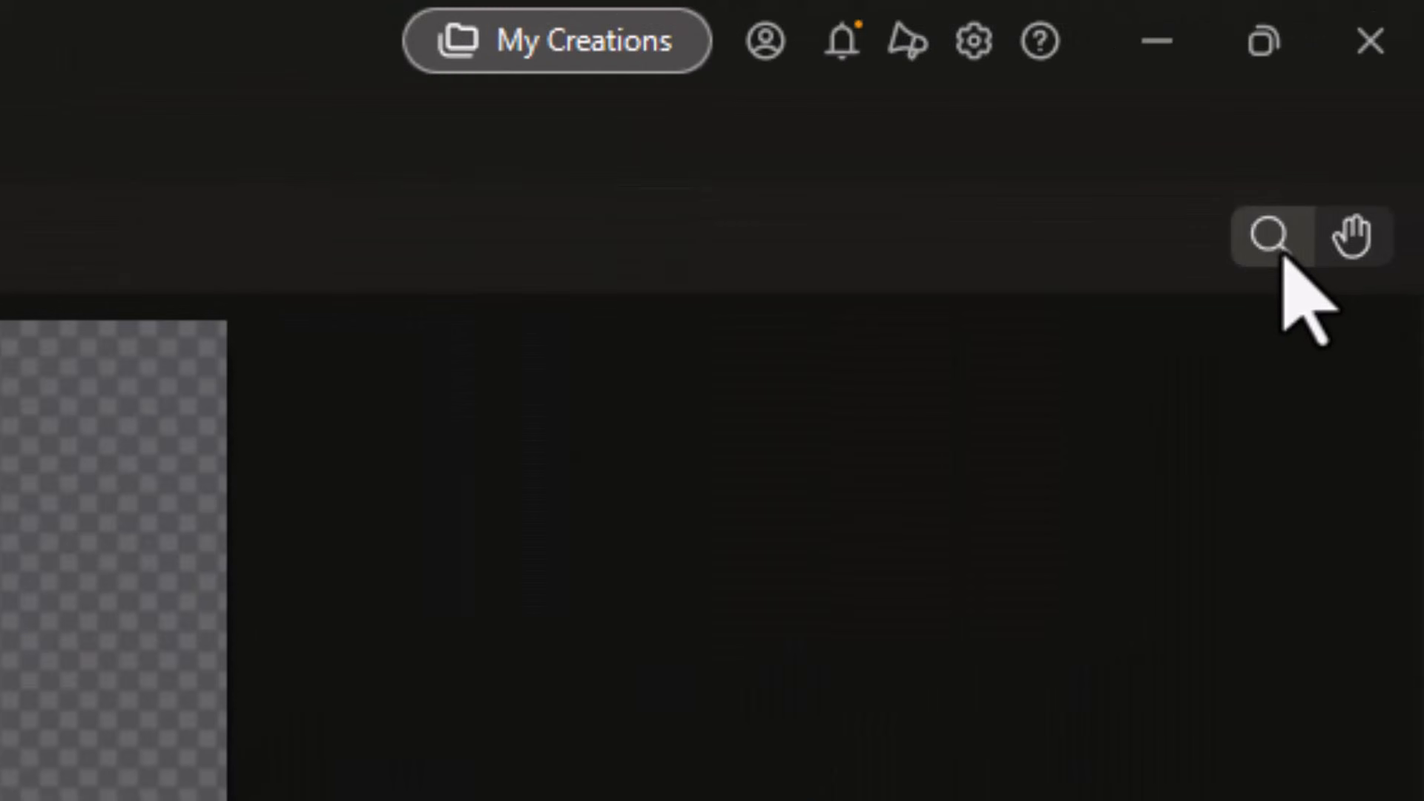
- Fine-tune the cutout mask around the woman's head with the size 20 cutout brushes and apply the edit
left_click(1273, 254)
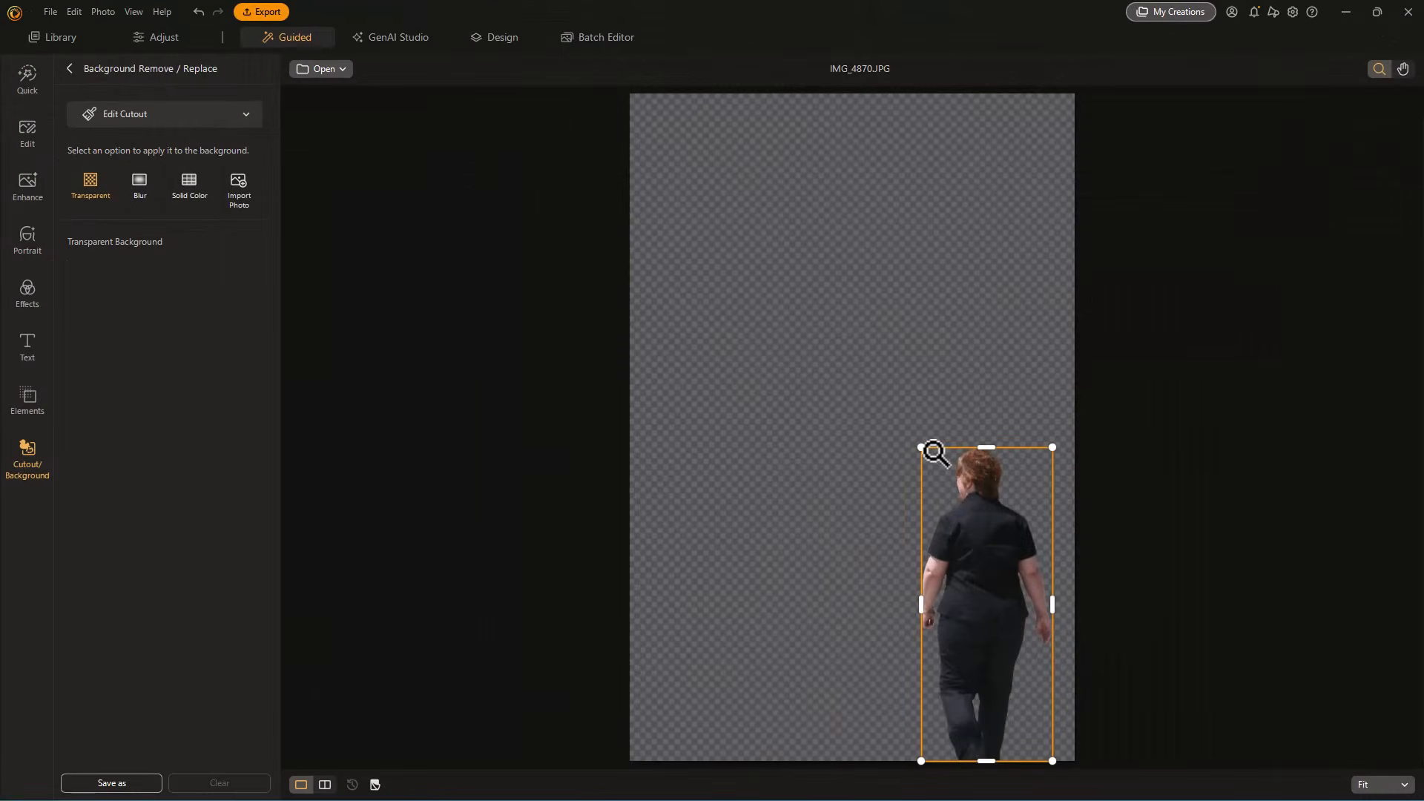
left_click_drag(935, 453, 1013, 534)
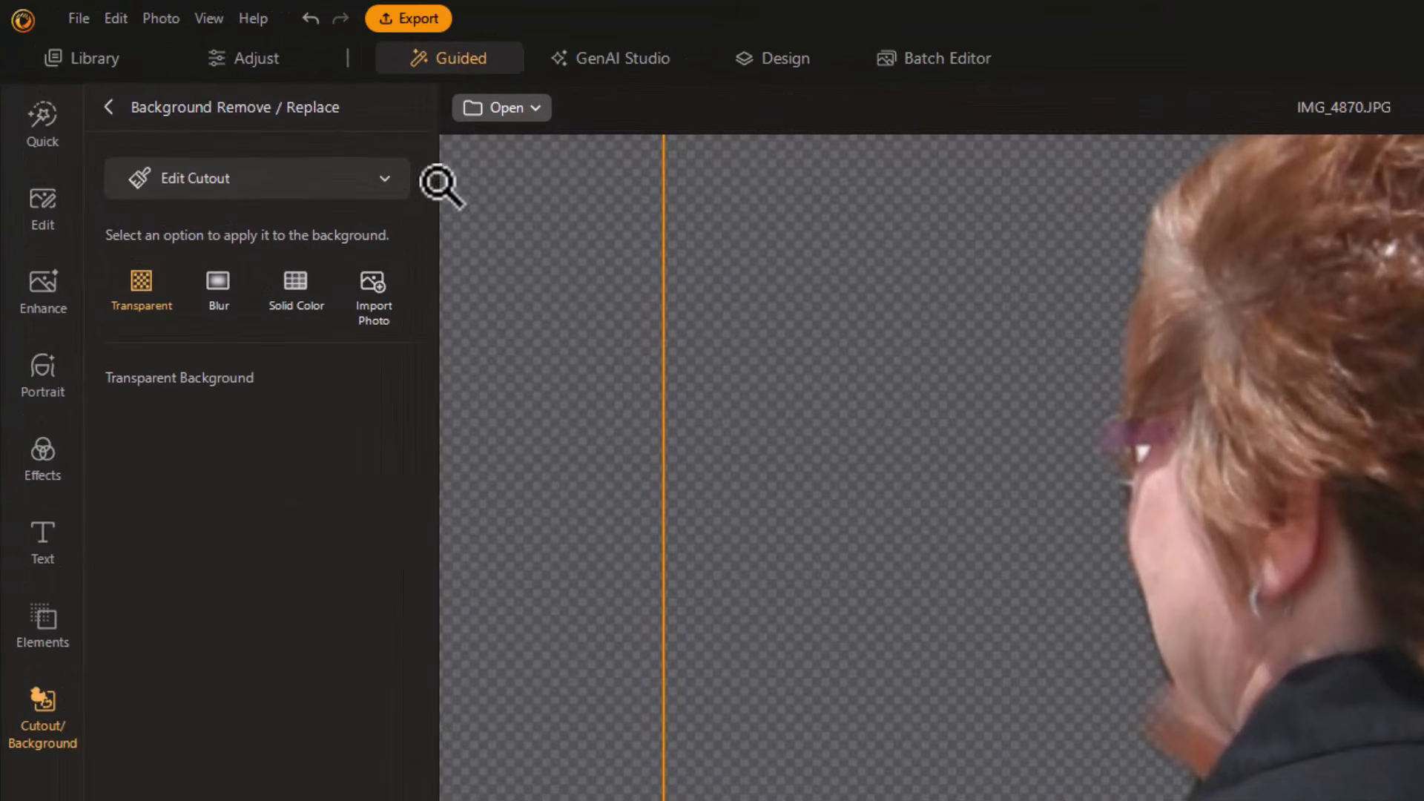
left_click(378, 185)
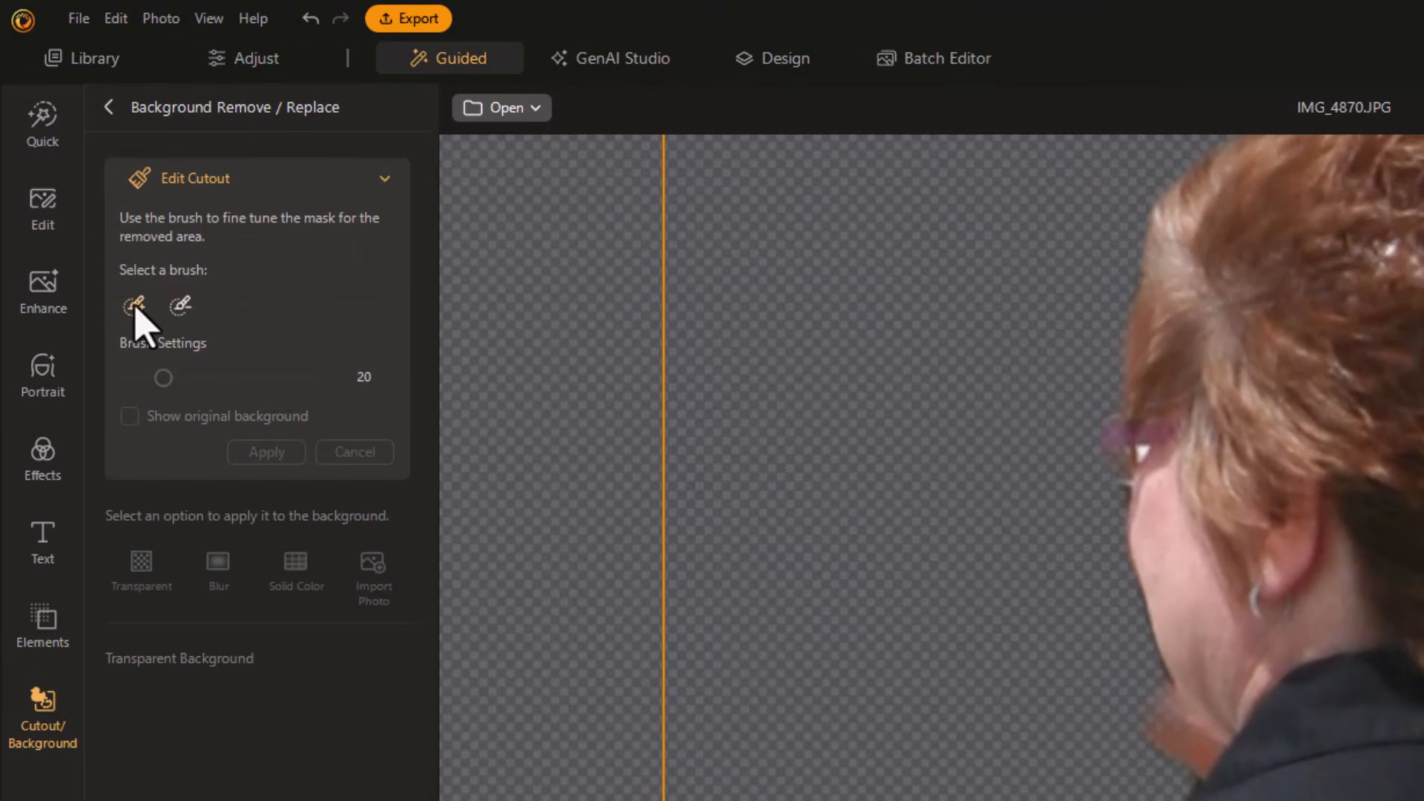
left_click(178, 306)
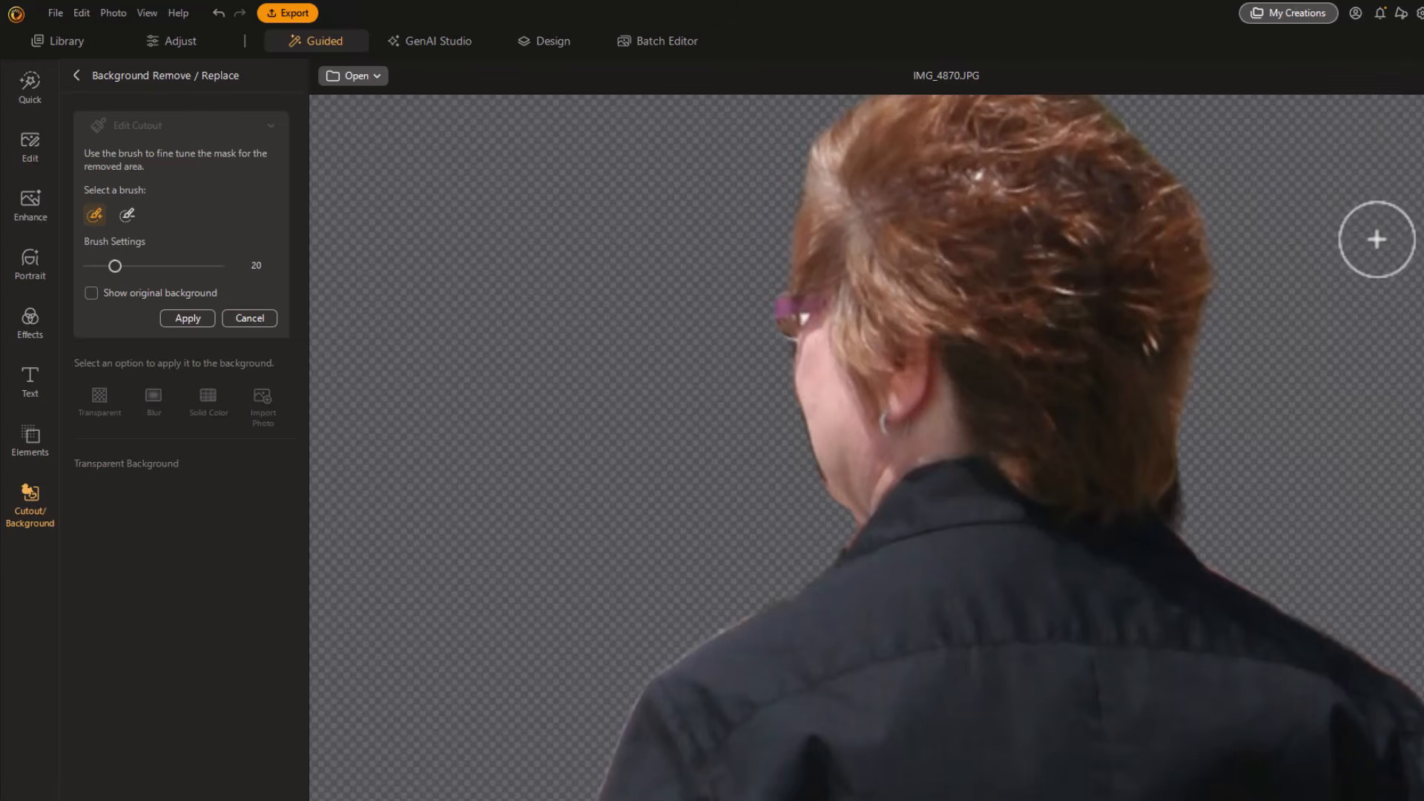
scroll(1374, 237, "down", 8)
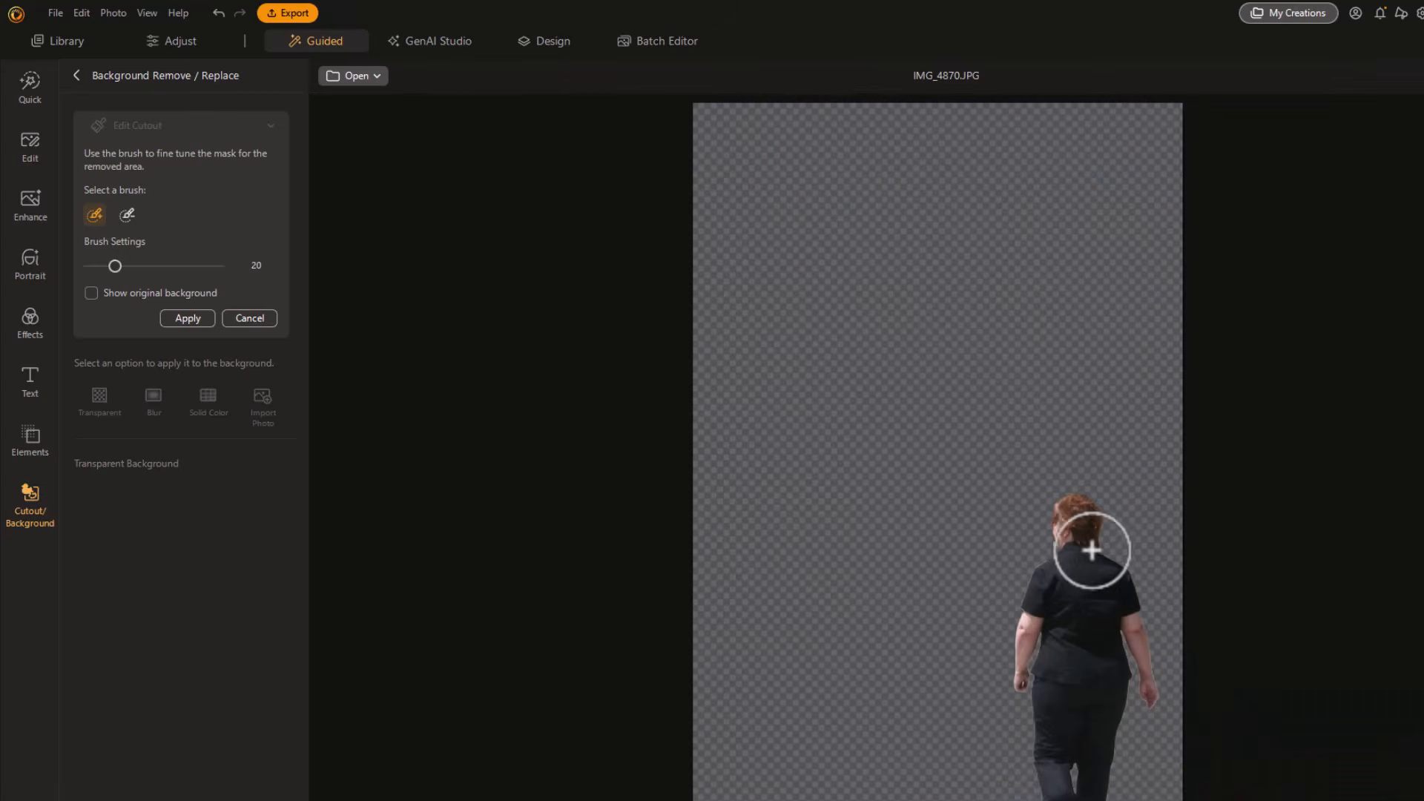
left_click(192, 317)
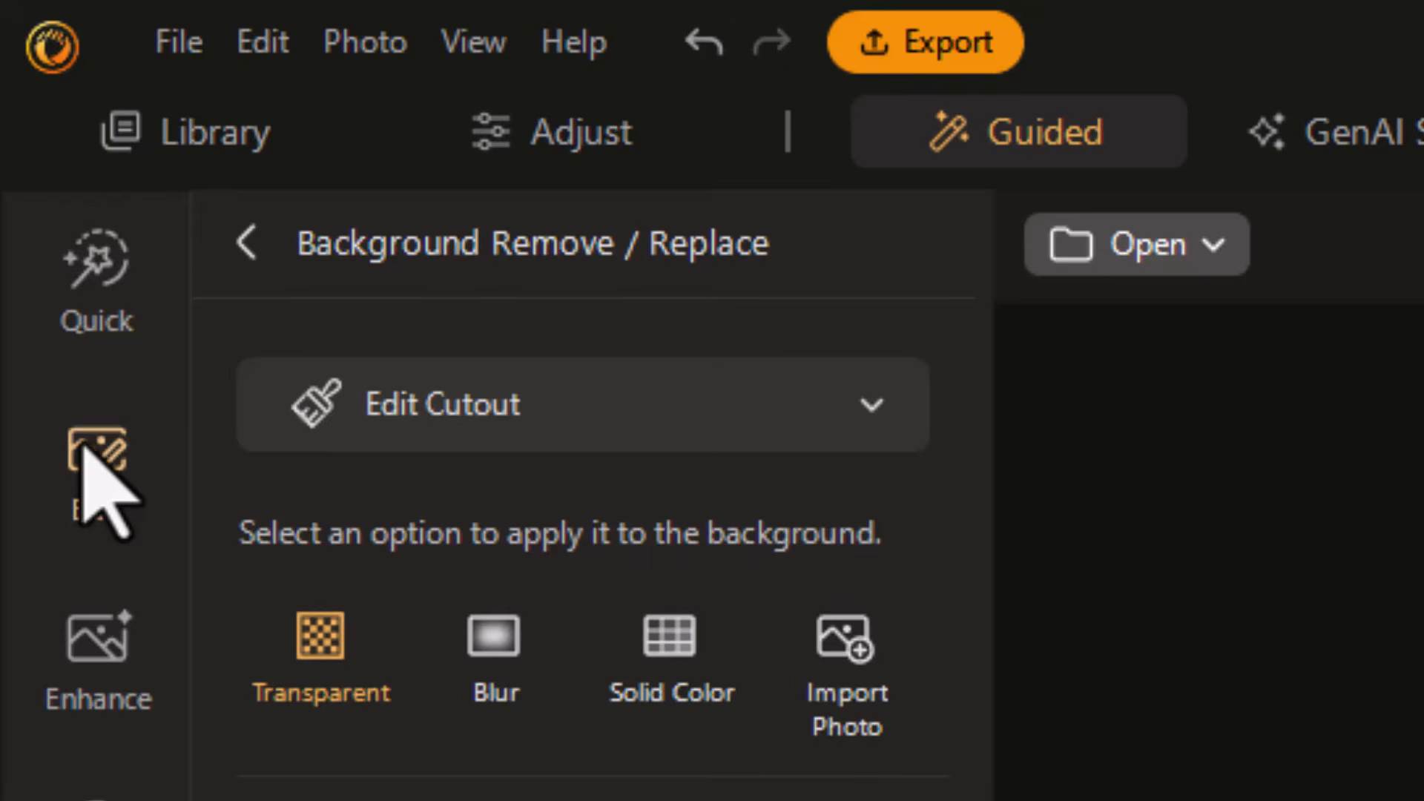
- Crop the transparent cutout closely around the woman to 851 x 1720 with an unlocked custom aspect ratio
left_click(86, 449)
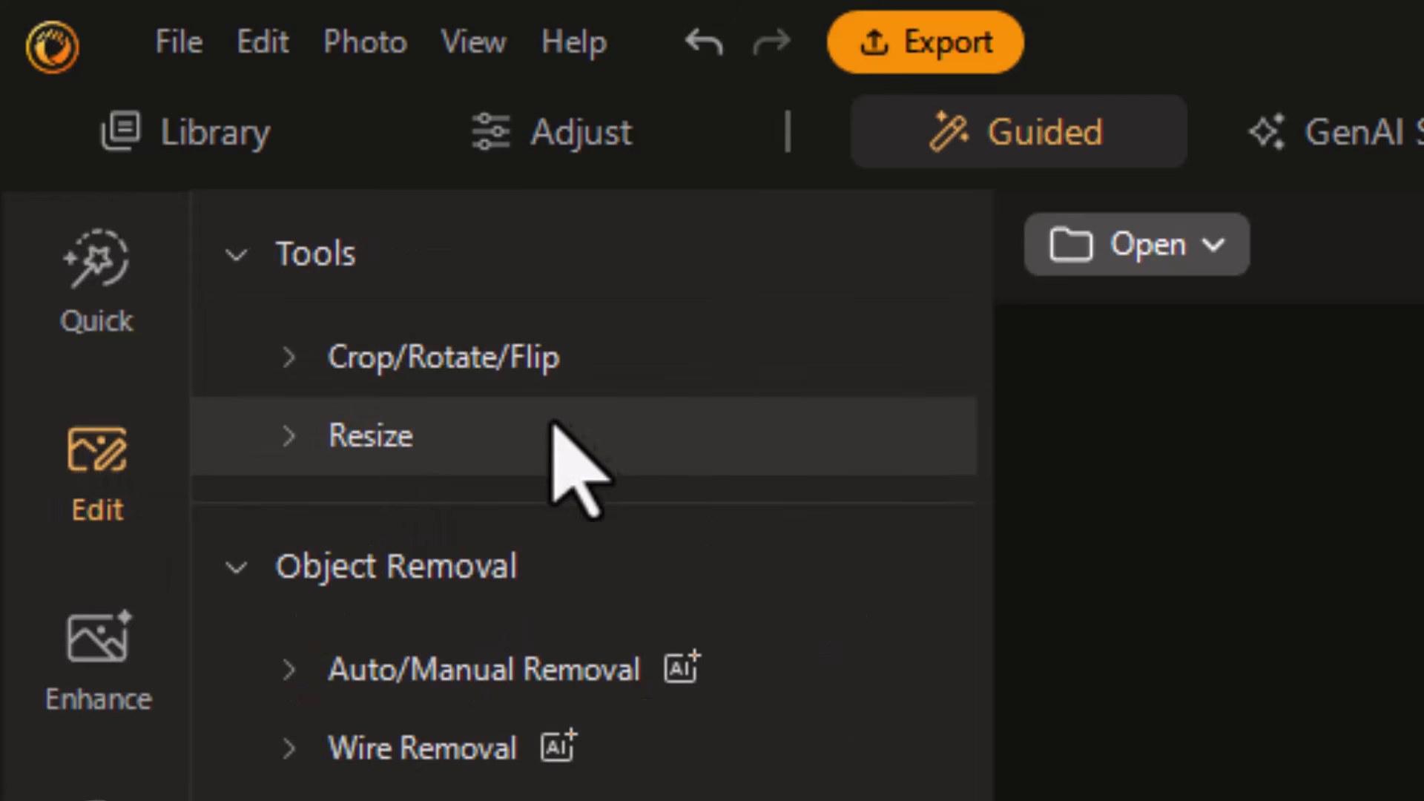
left_click(478, 363)
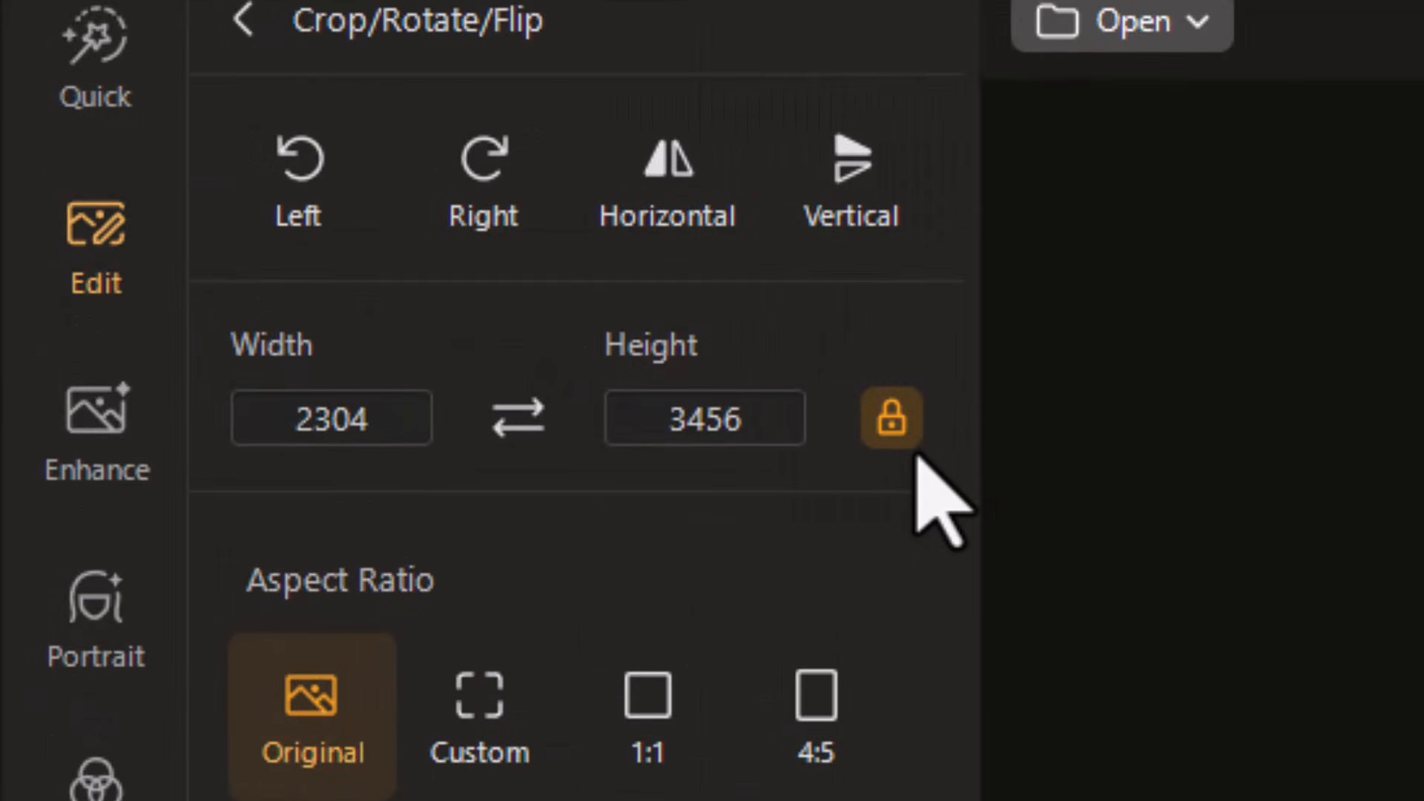
left_click(891, 419)
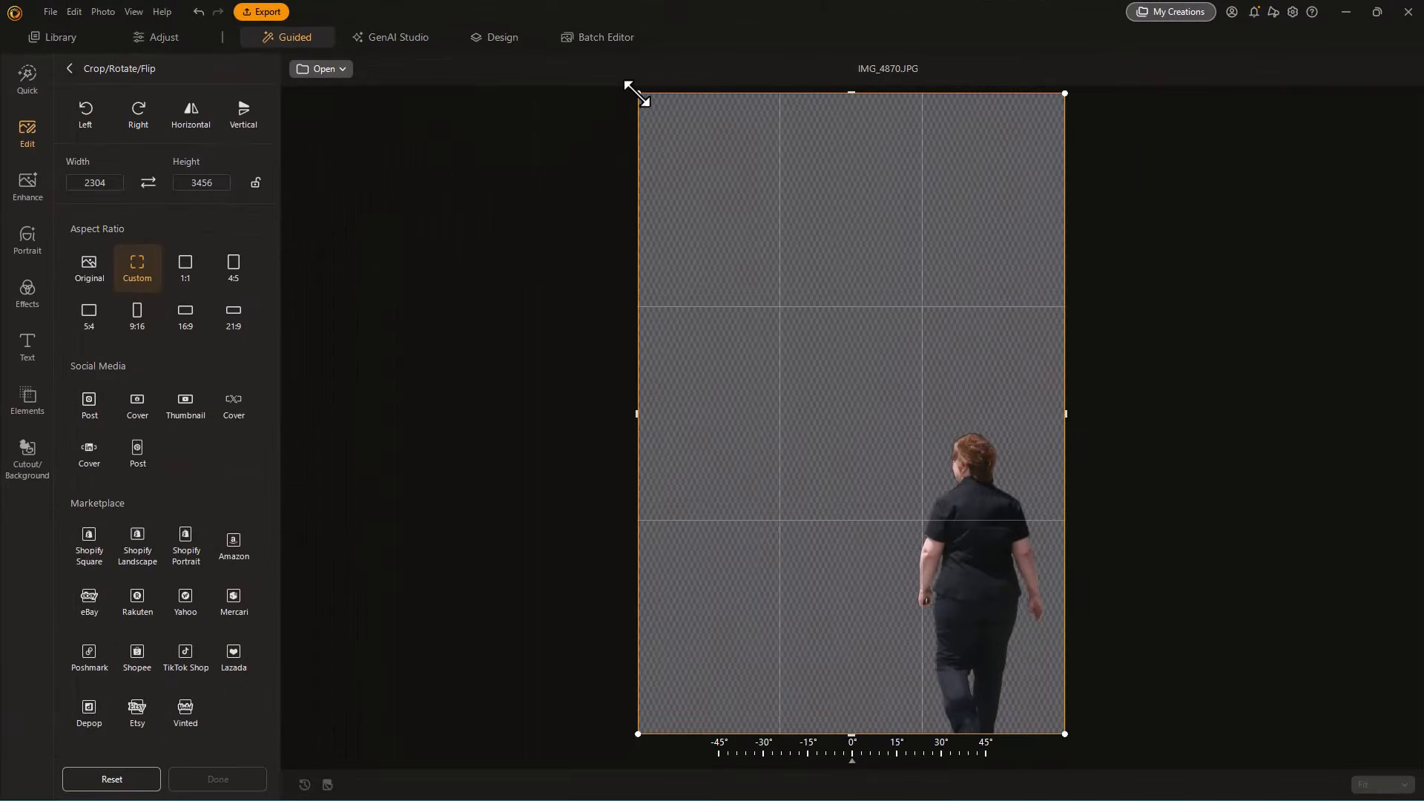
left_click_drag(635, 94, 906, 414)
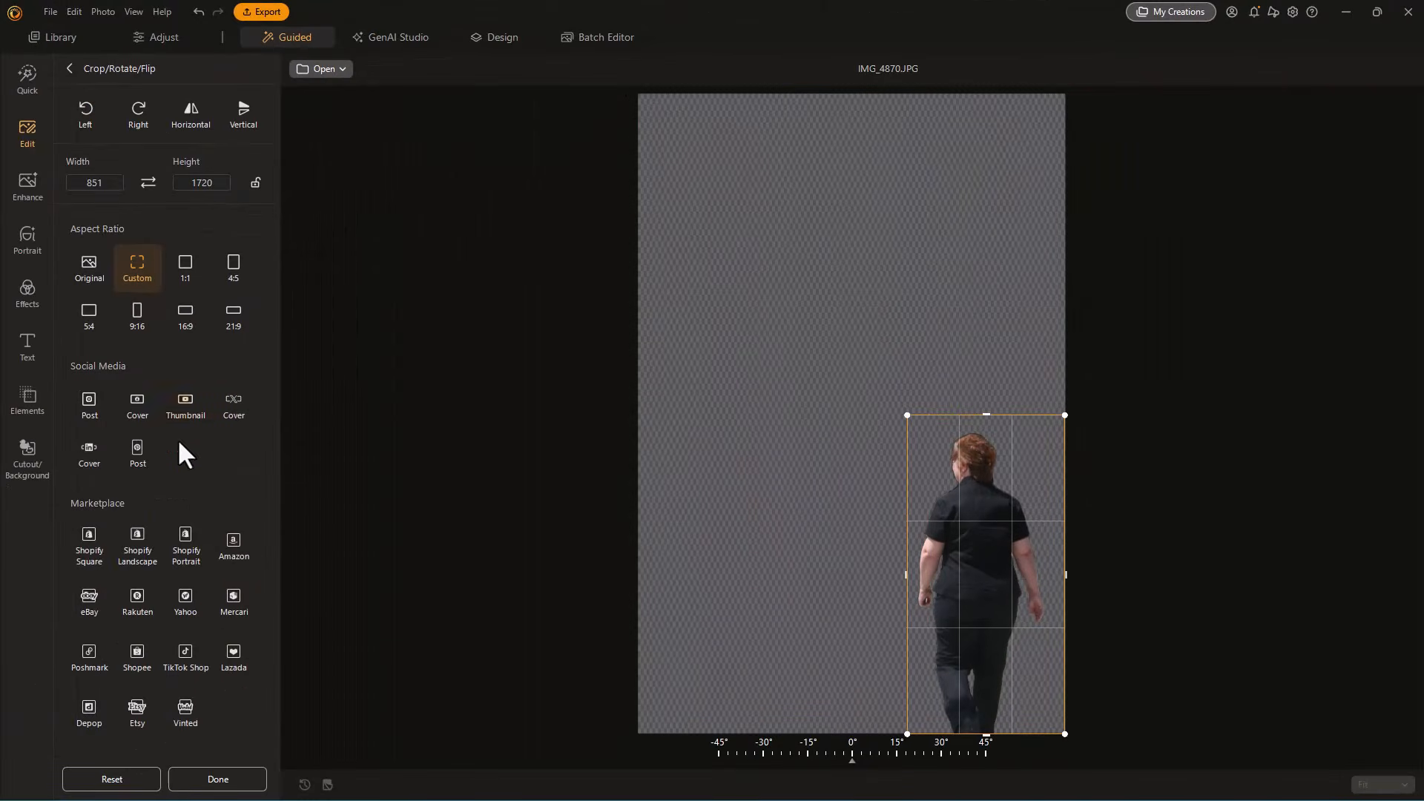
left_click(220, 780)
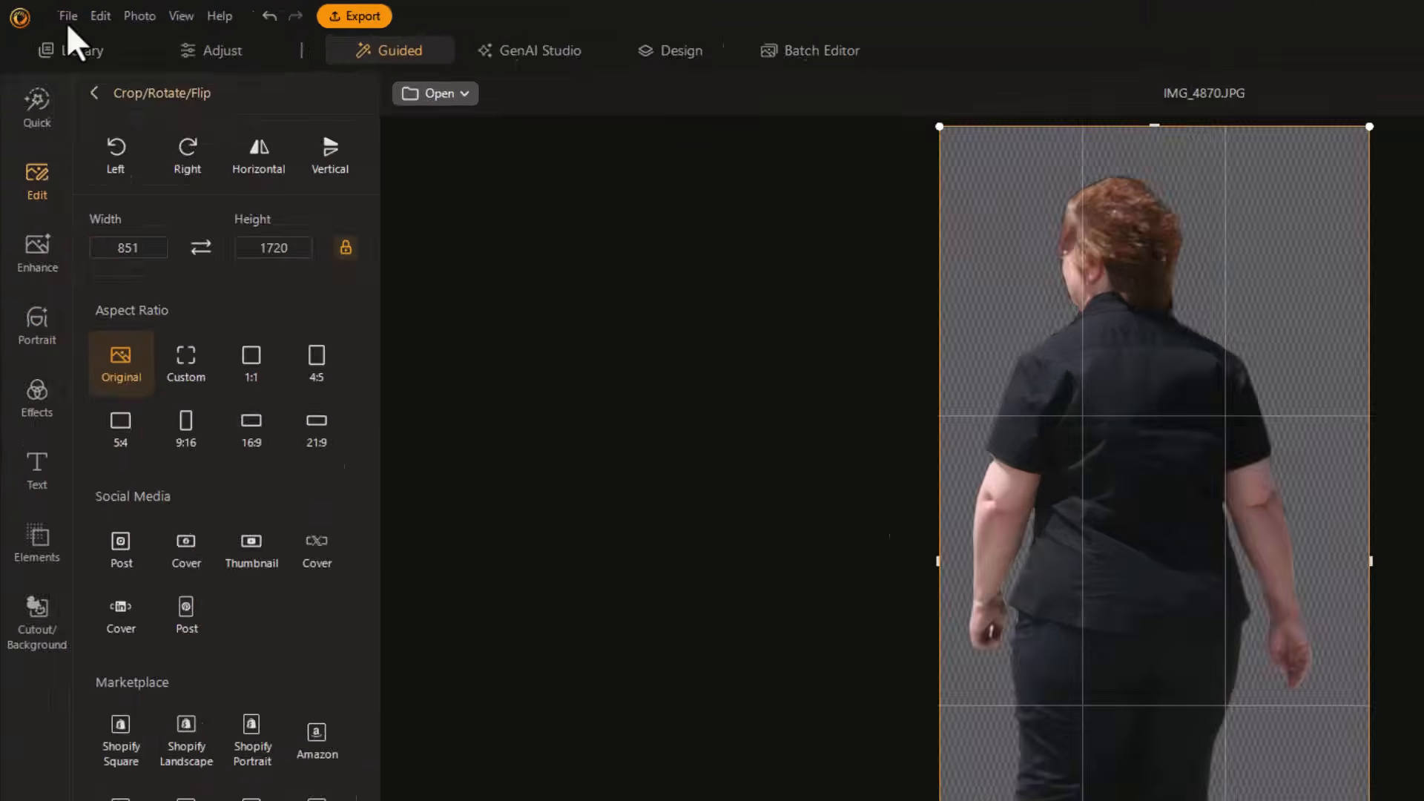
- Save the cropped cutout as walker2.png and add the edited photo to the library
left_click(51, 12)
left_click(194, 167)
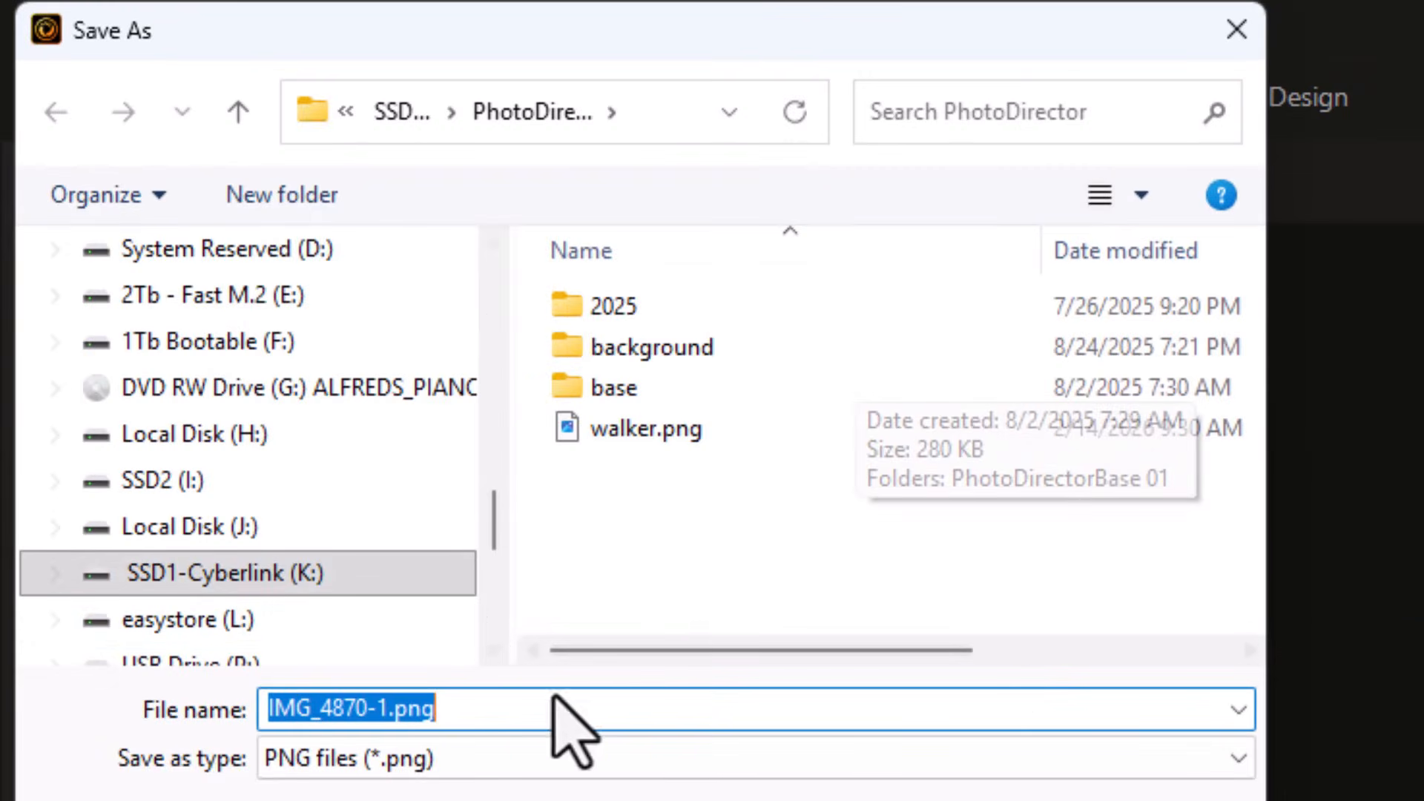
key("Return")
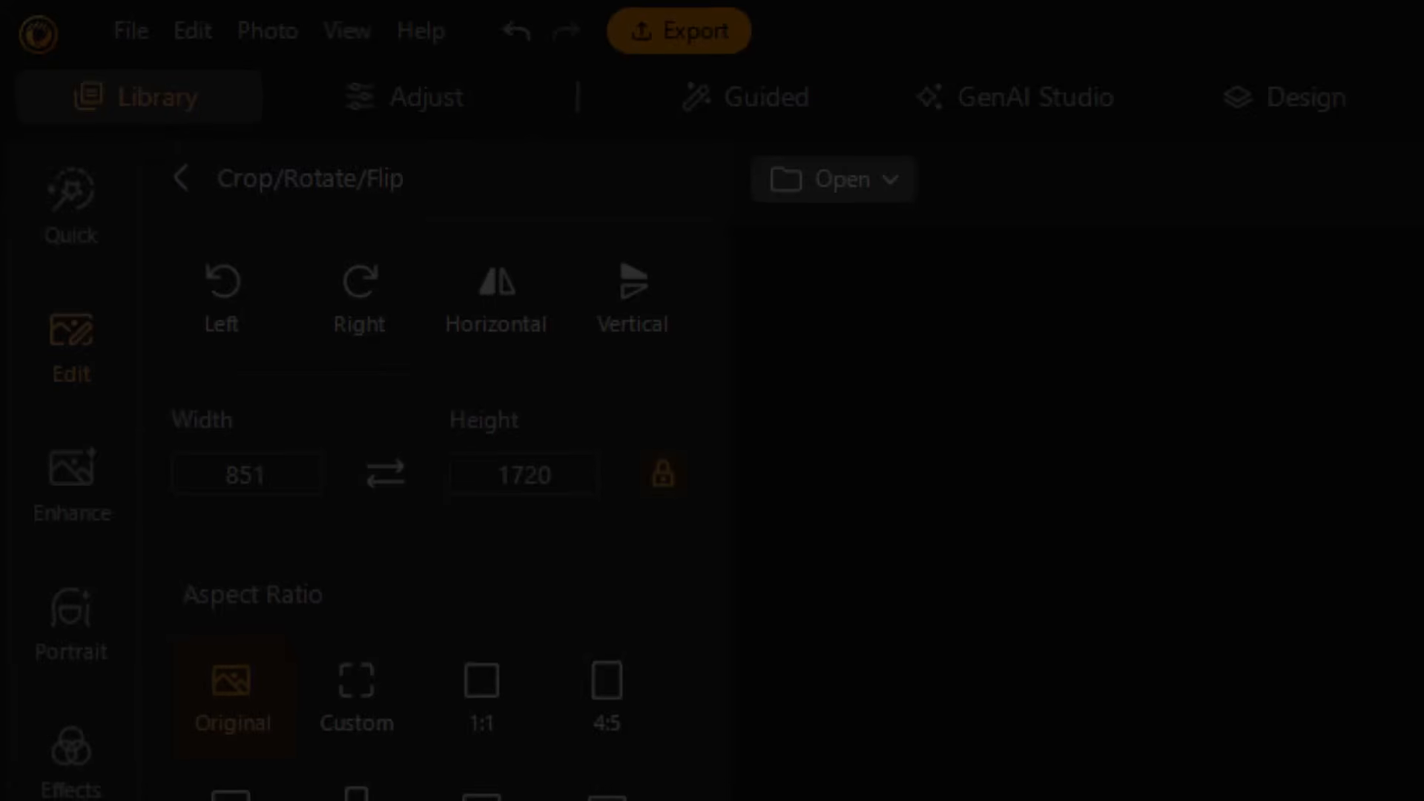
left_click(680, 466)
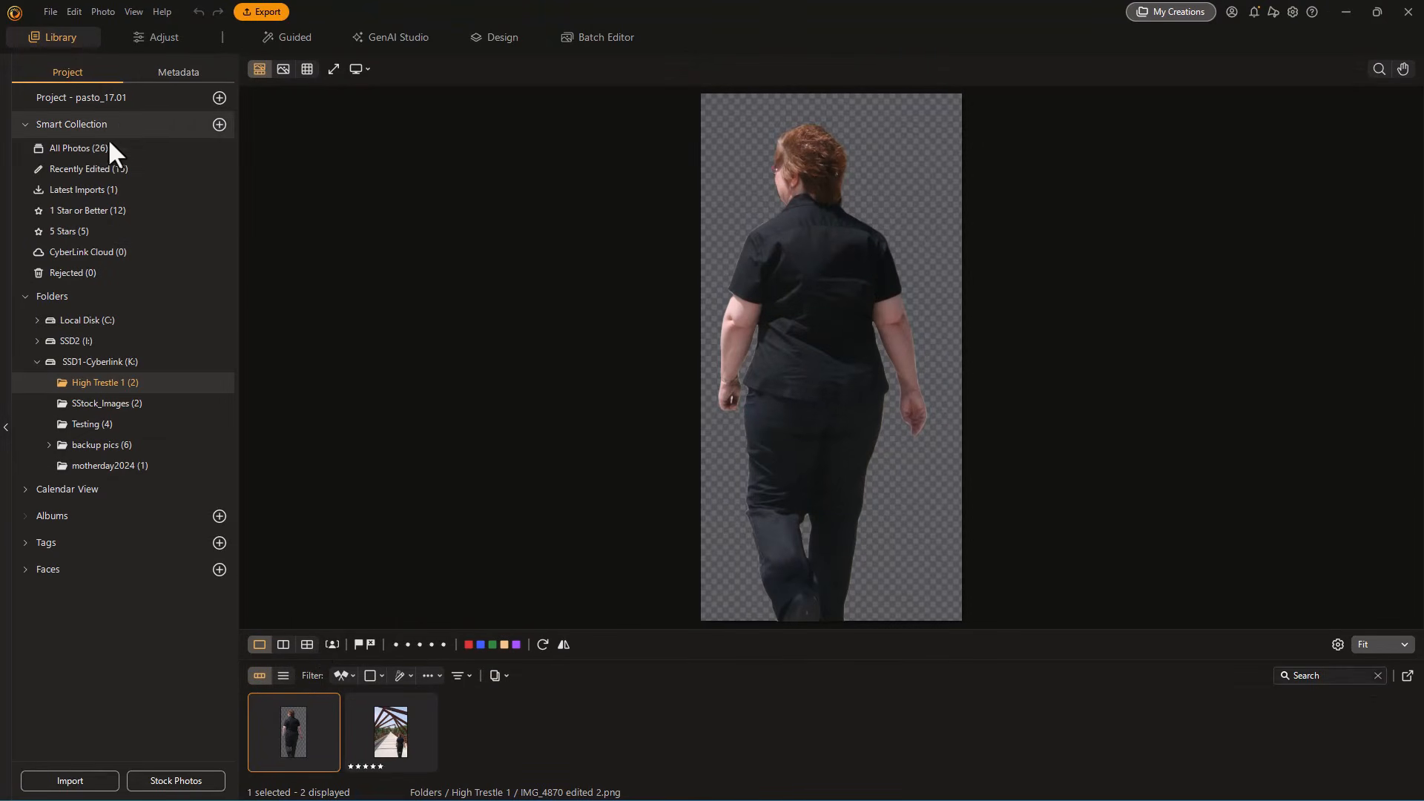
- Open the family photo from the 5 Stars collection in Photo Composer and add the walker cutout from the library
left_click(109, 230)
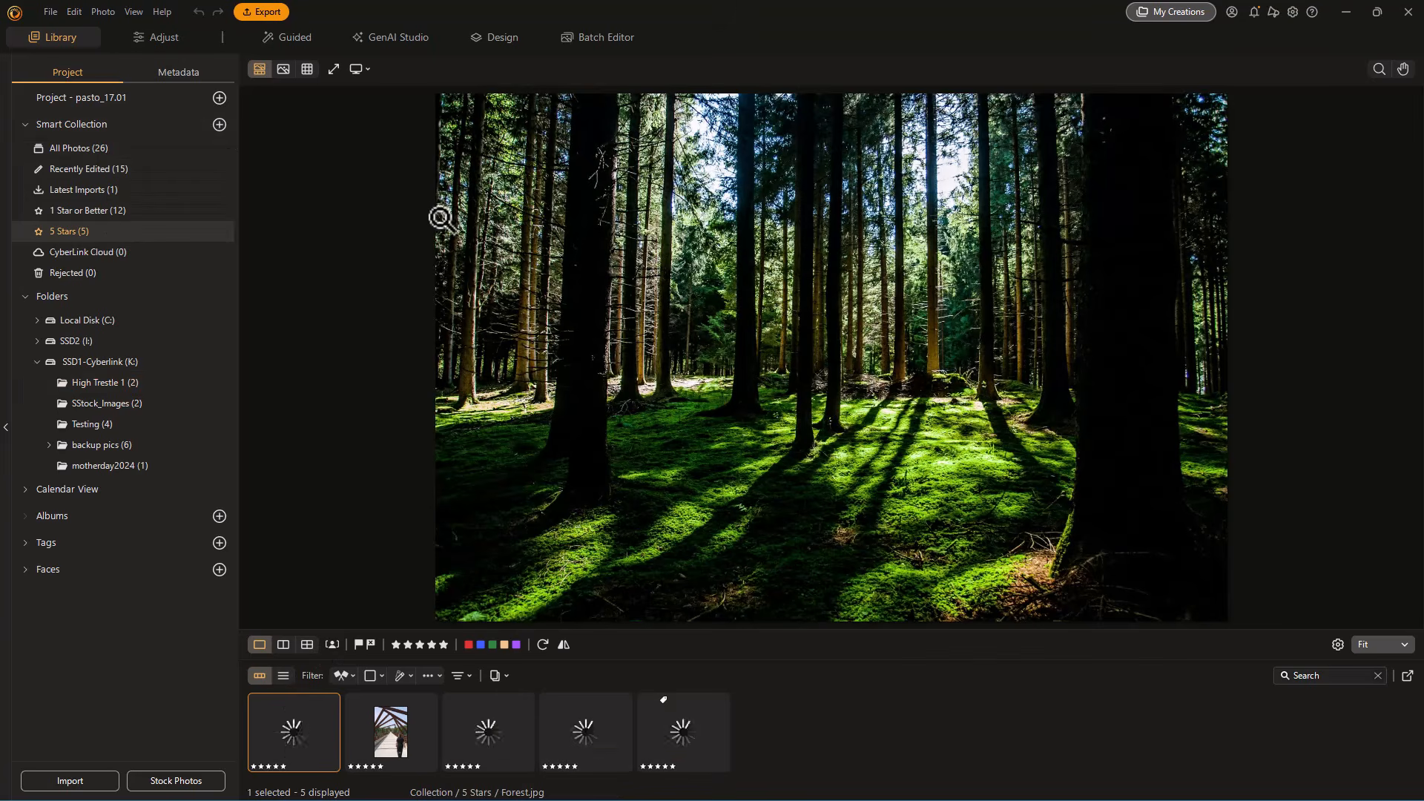
left_click(693, 733)
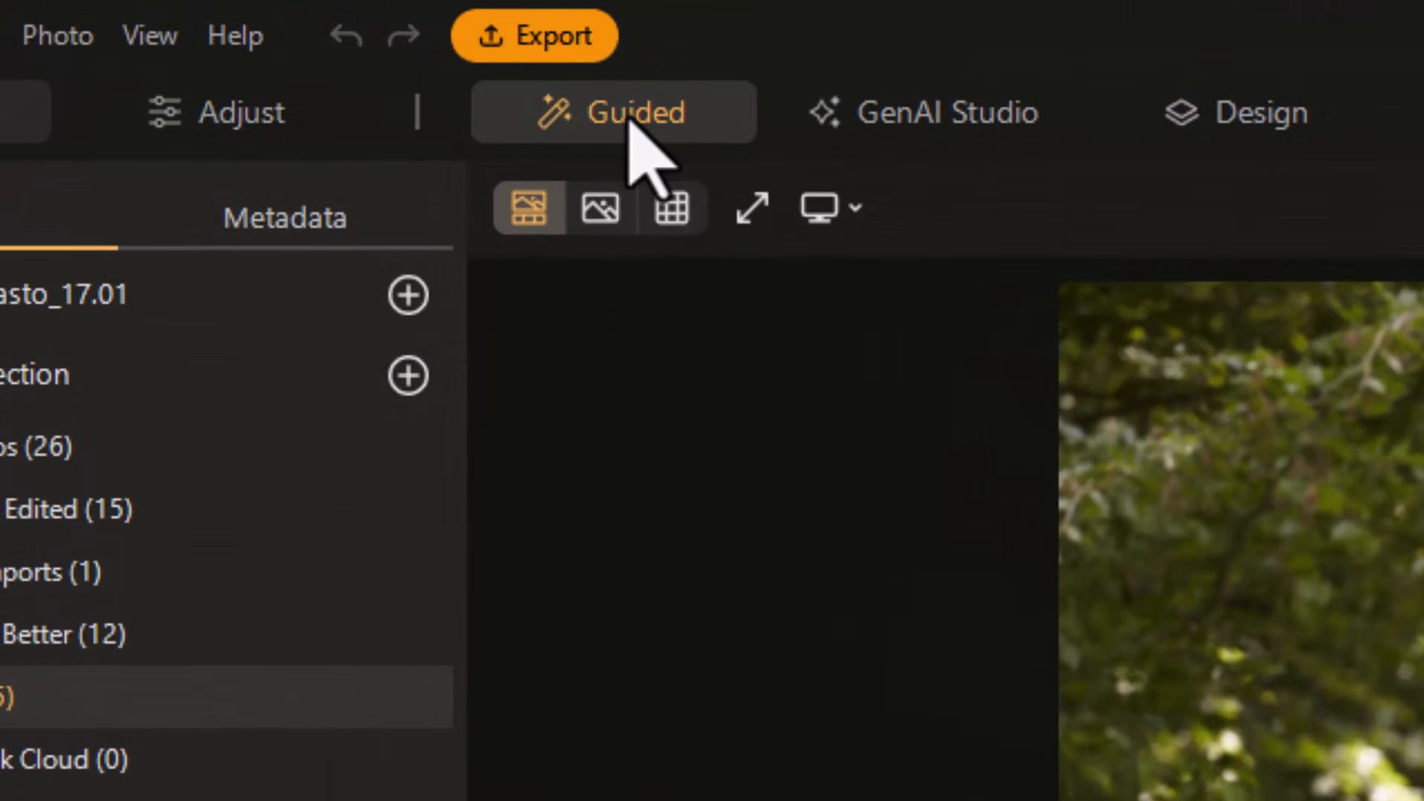
left_click(629, 118)
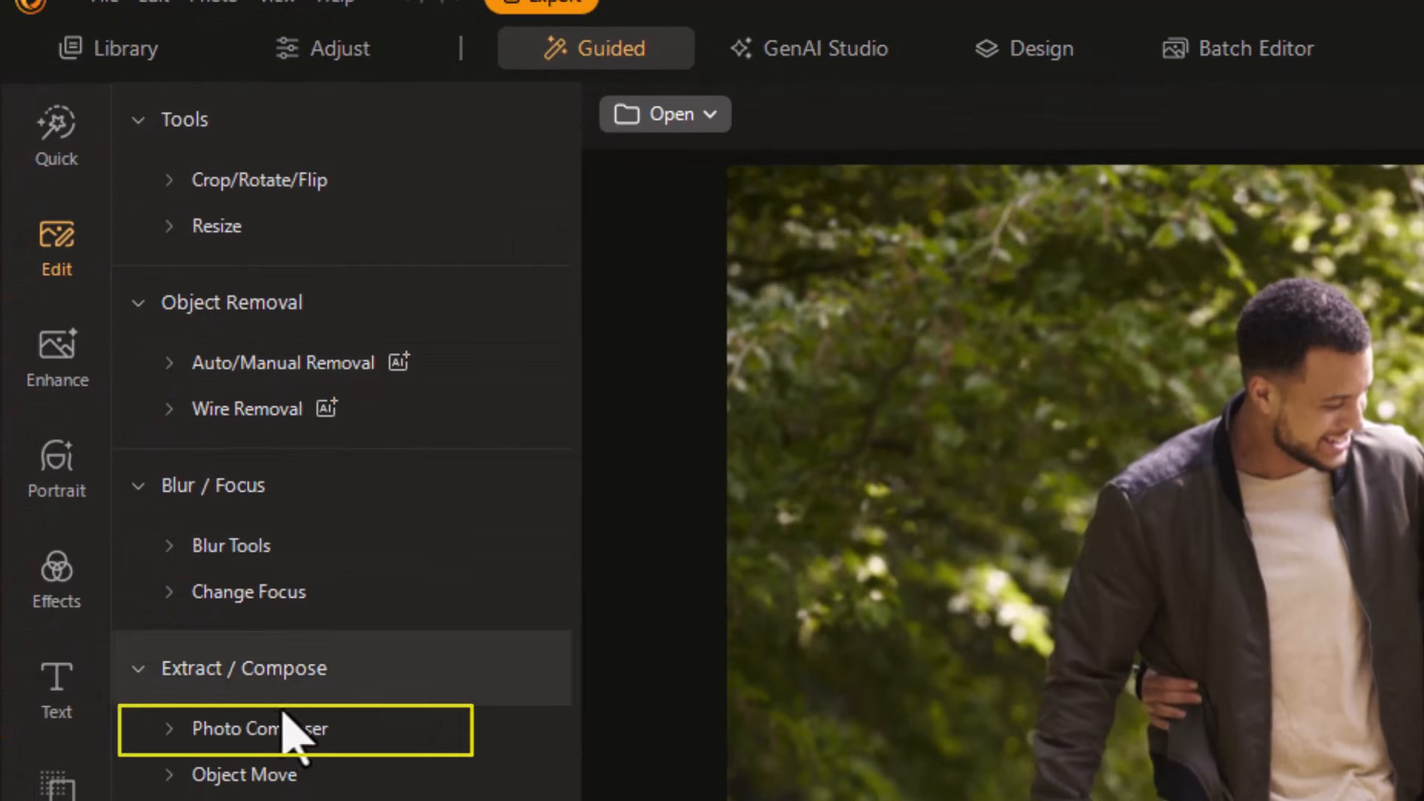
left_click(323, 730)
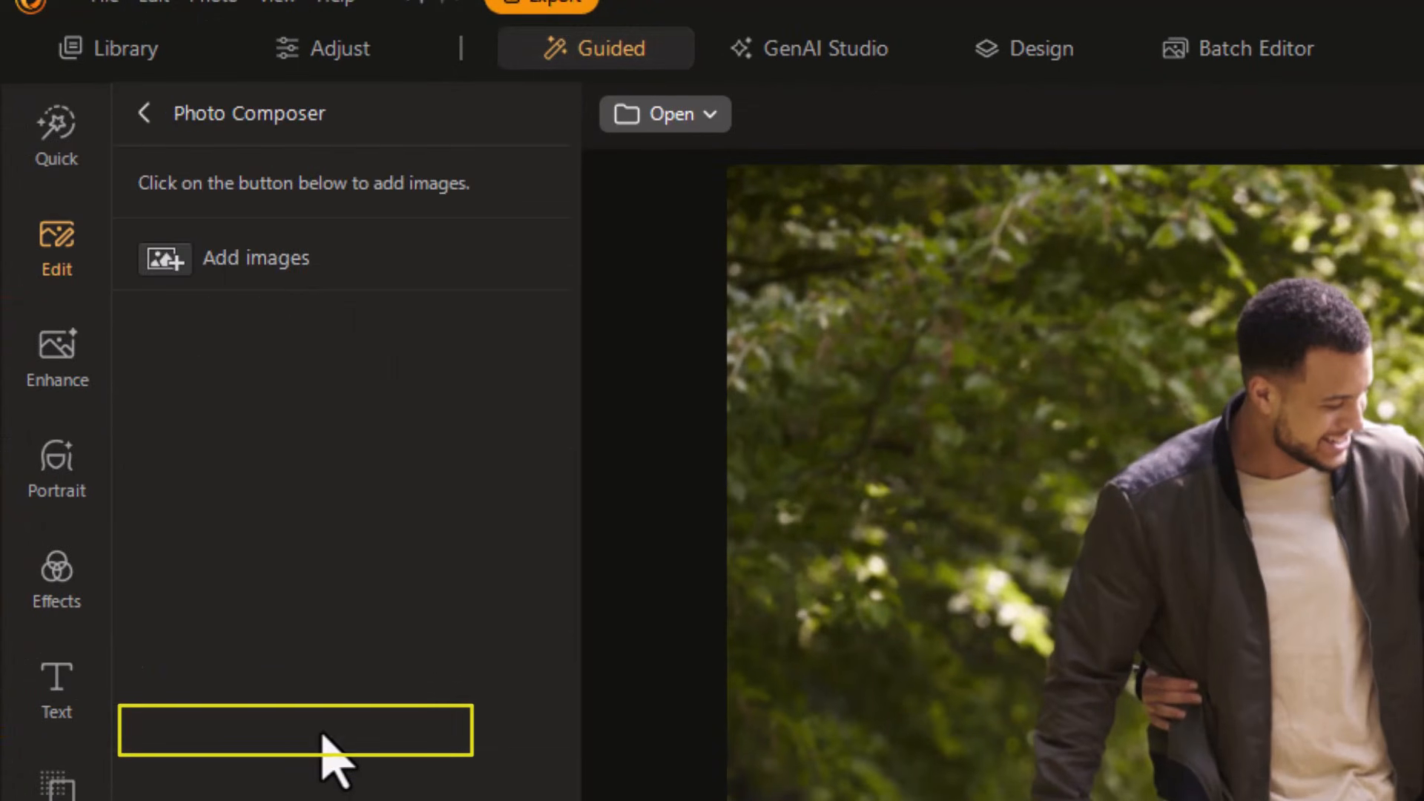
left_click(179, 261)
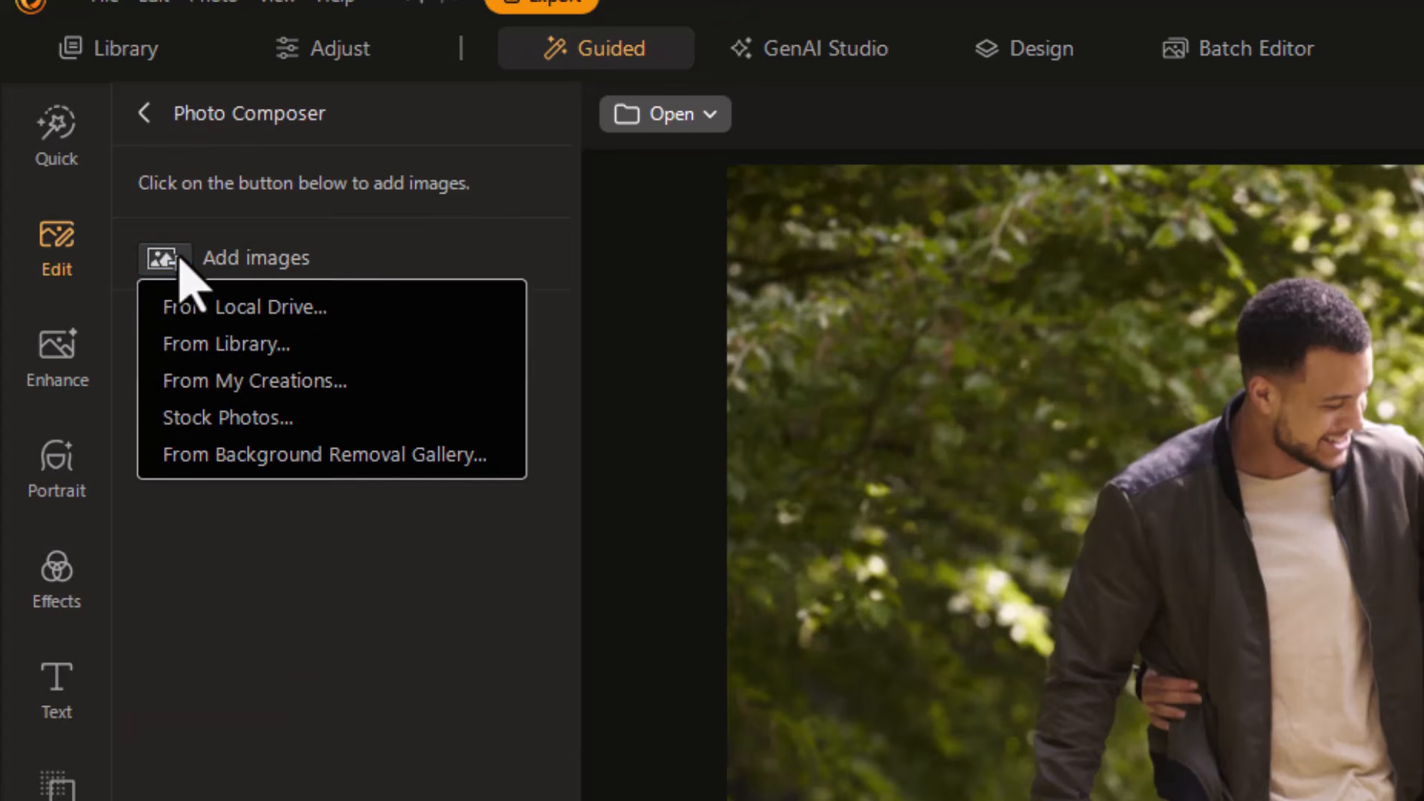
left_click(293, 347)
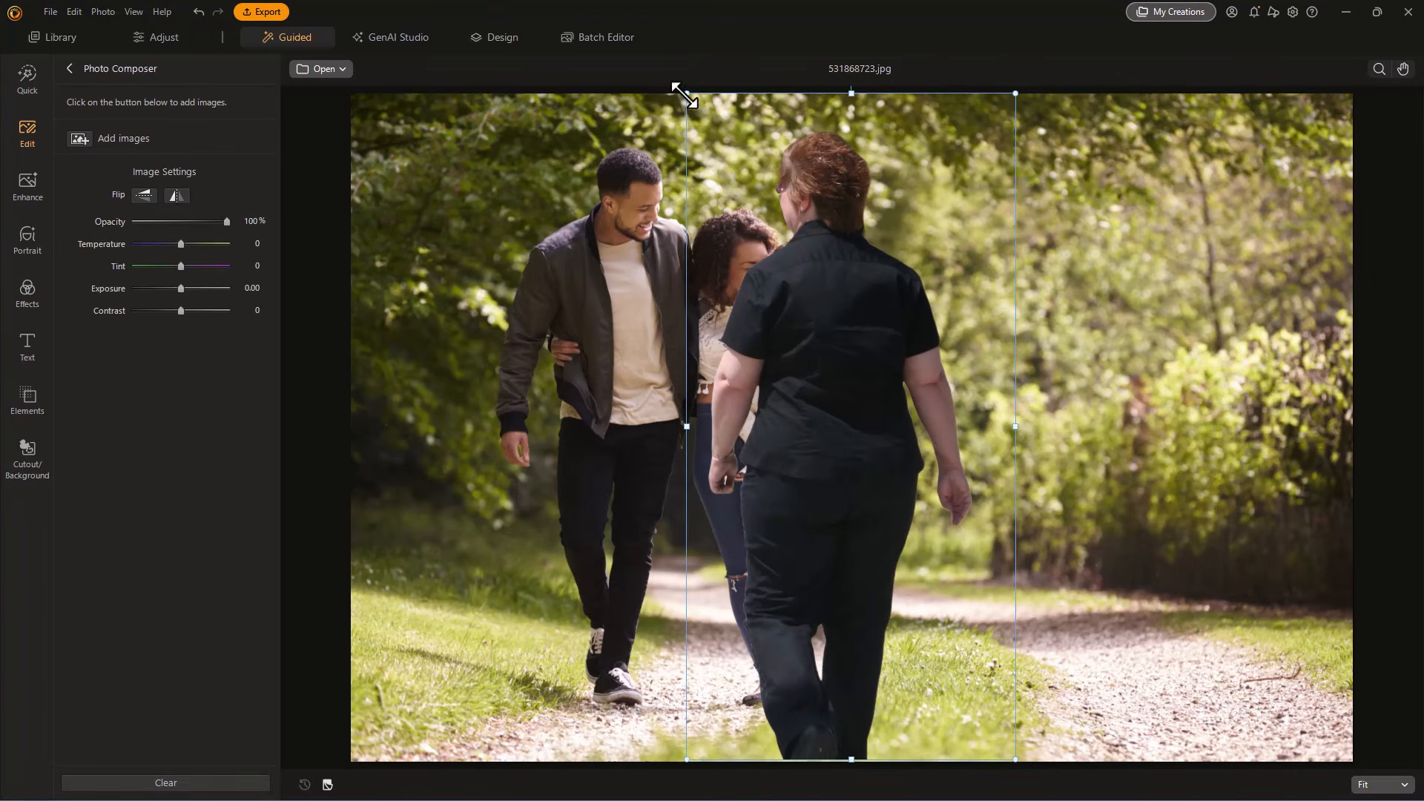
- Fit the walker cutout onto the path beside the family, scaled down and flipped horizontally, with its contrast set to -29
left_click_drag(681, 95, 723, 191)
left_click_drag(899, 429, 1200, 439)
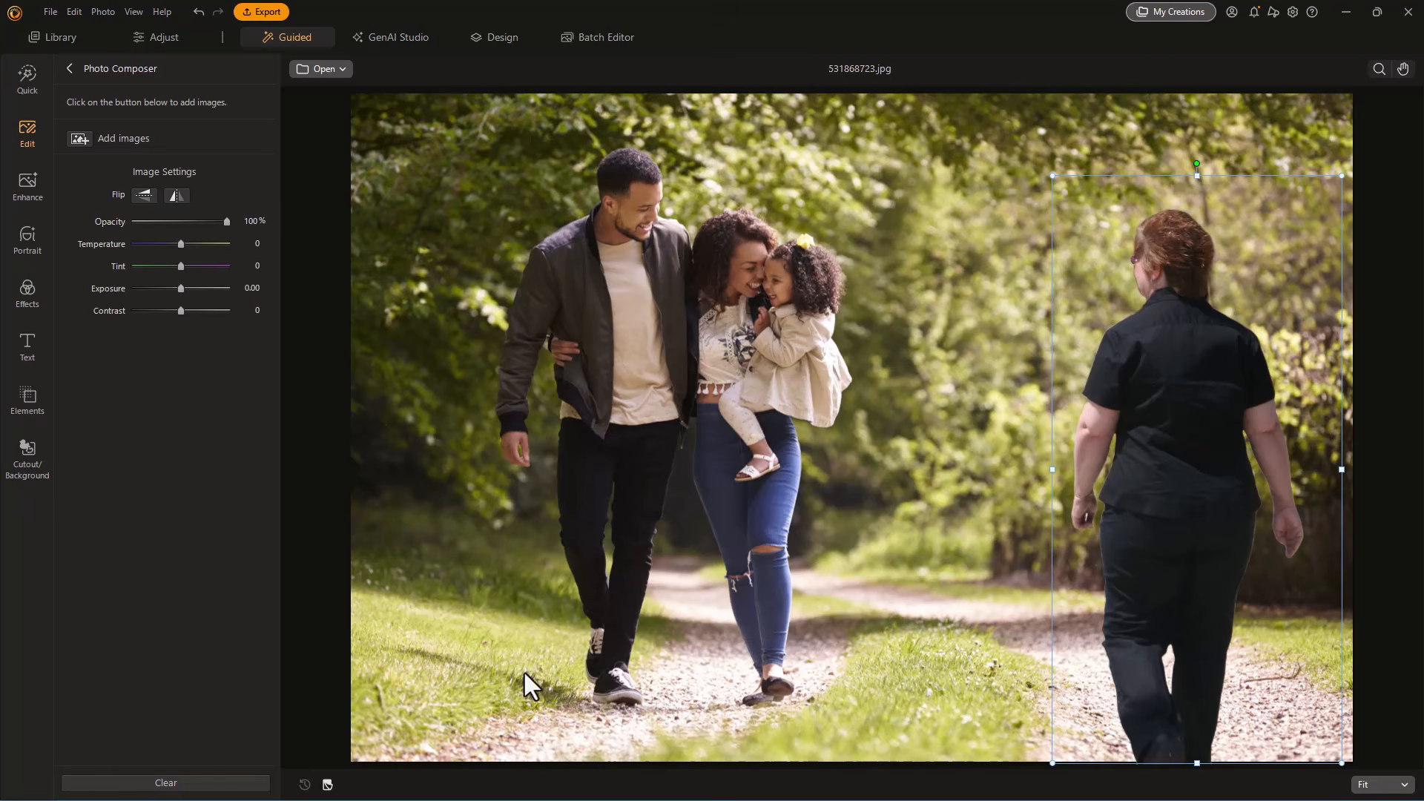
left_click(178, 192)
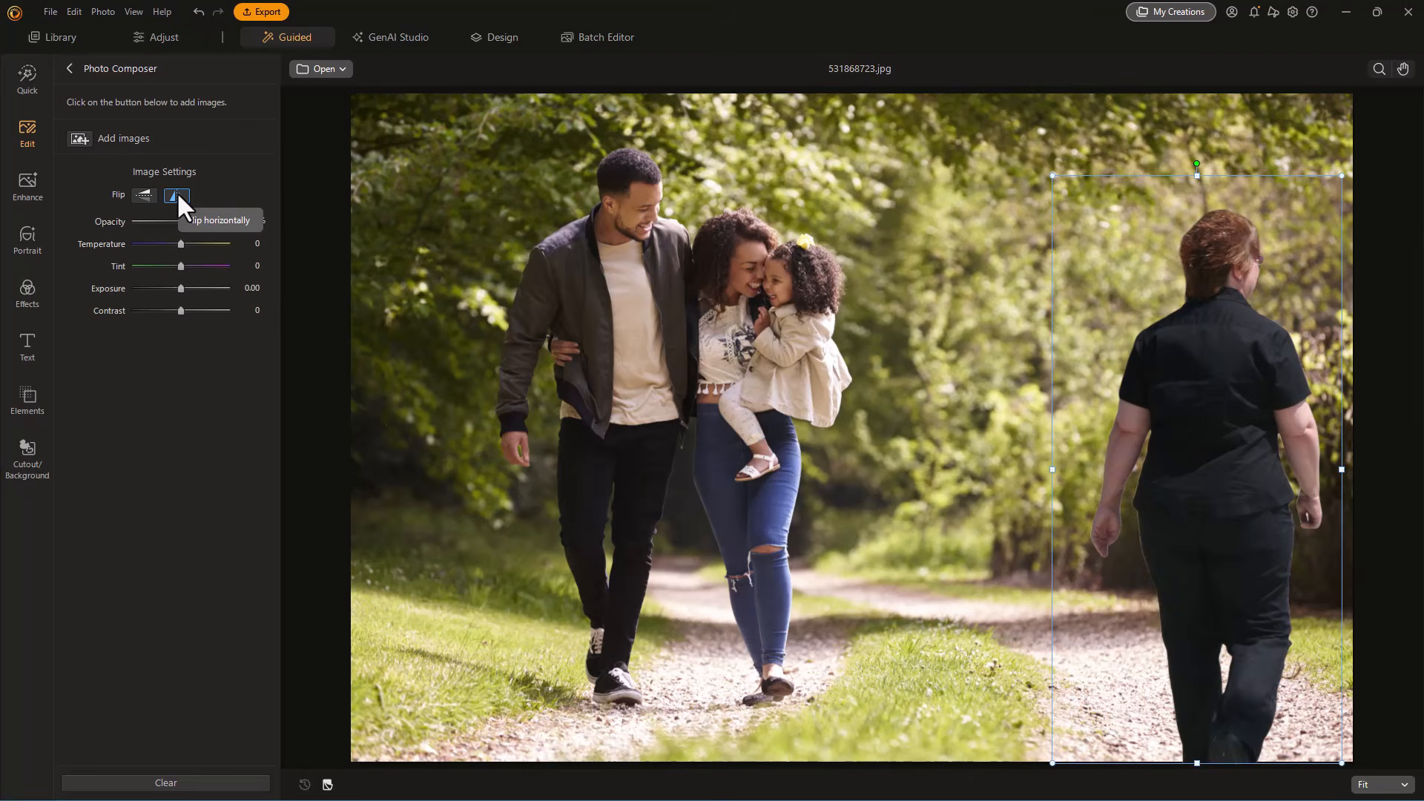
left_click_drag(1197, 385, 1090, 388)
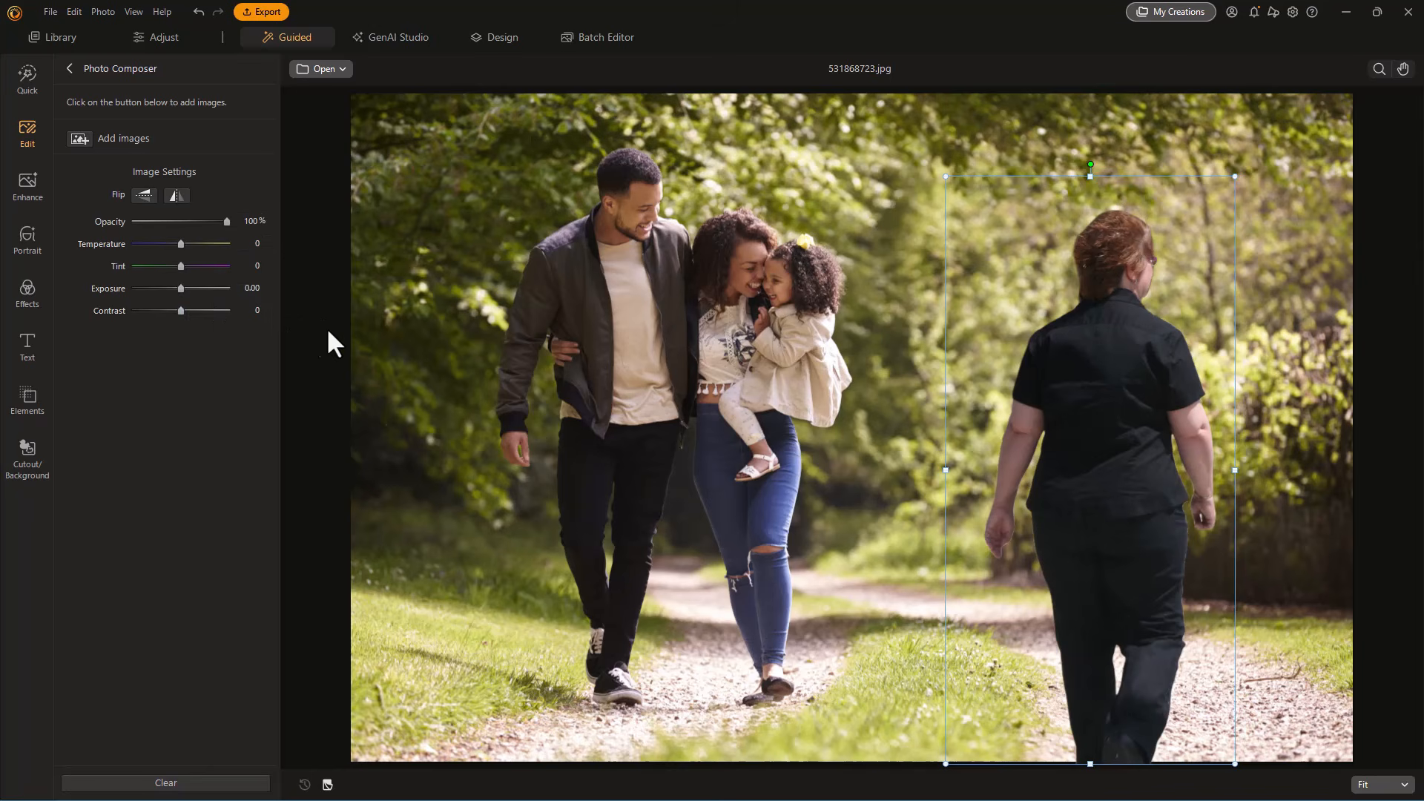
left_click_drag(183, 310, 170, 310)
left_click(50, 7)
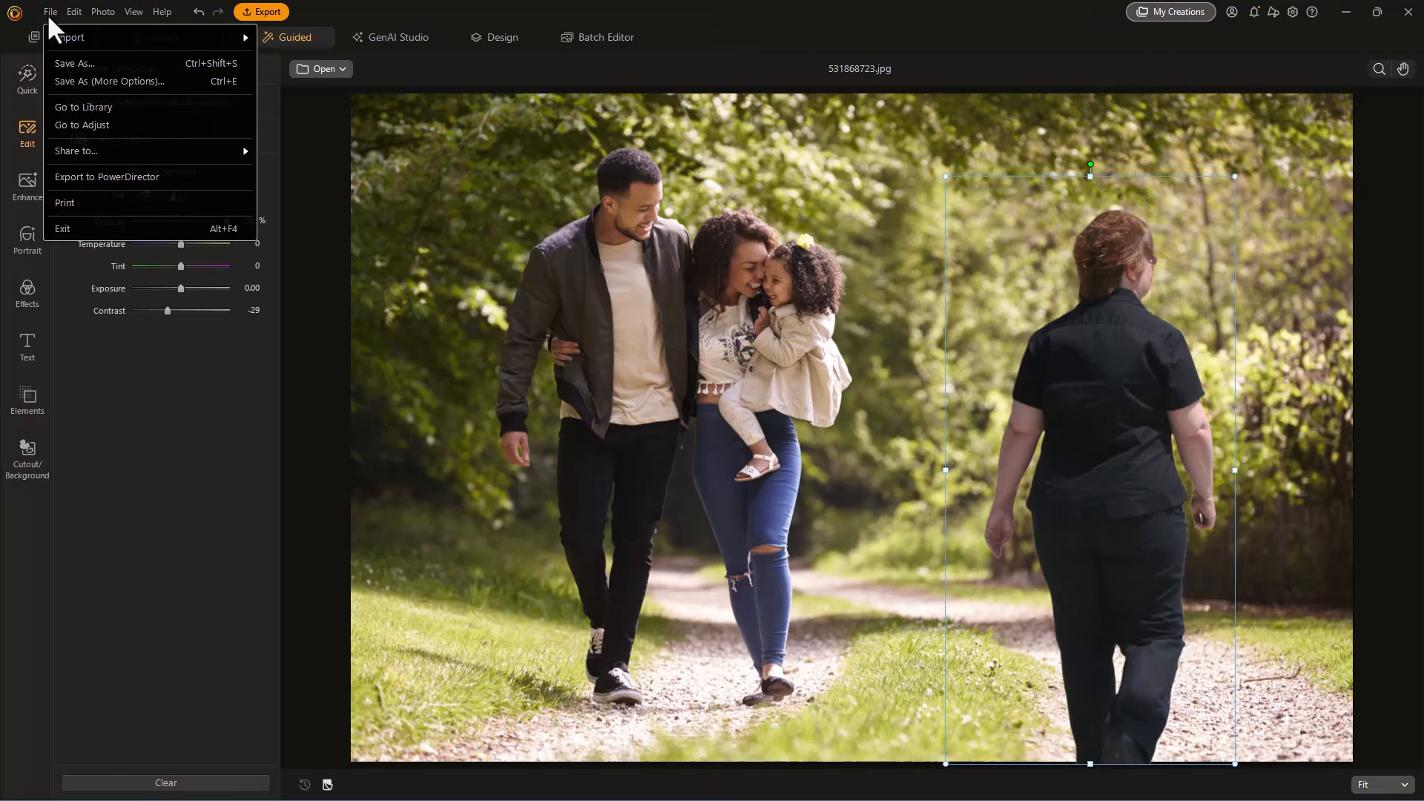
left_click(86, 63)
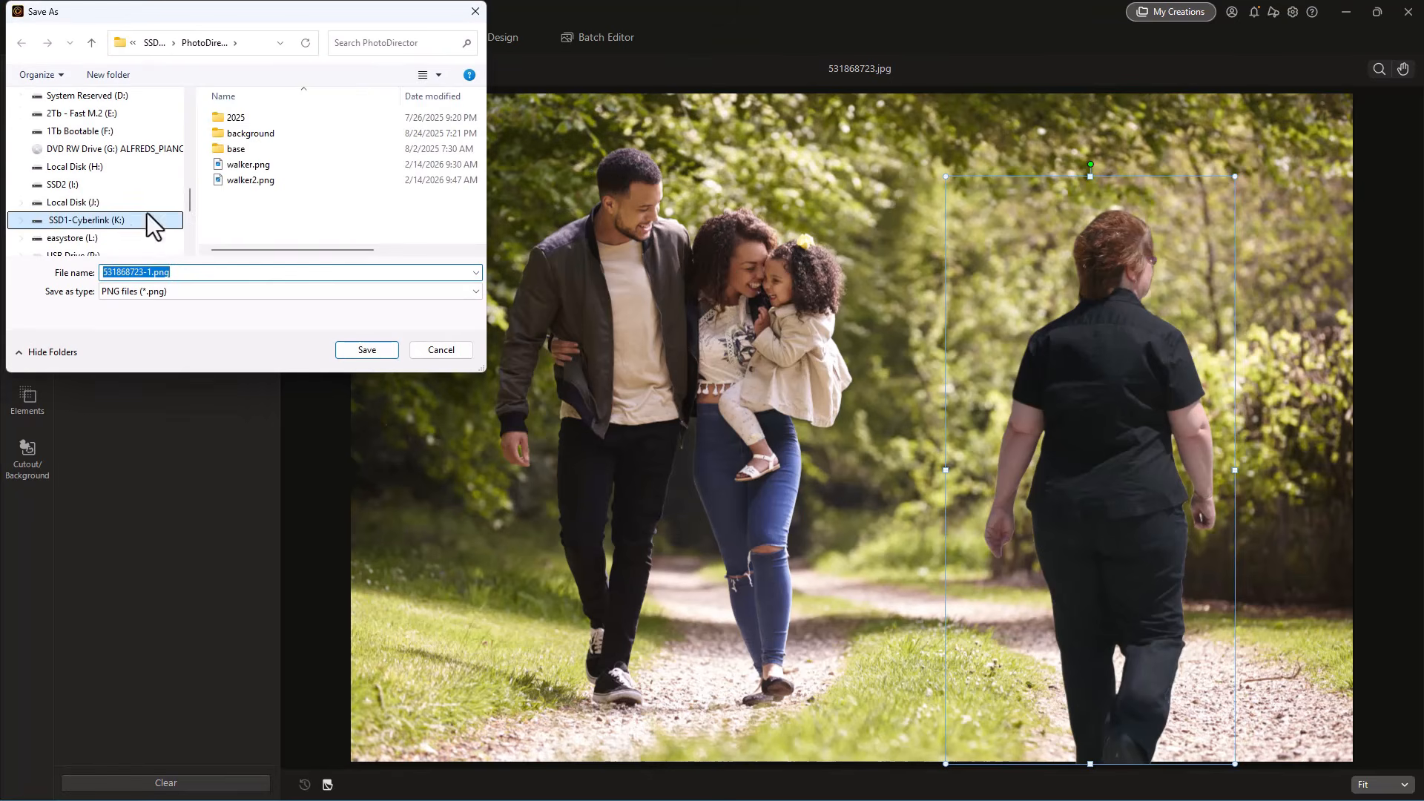
left_click(454, 351)
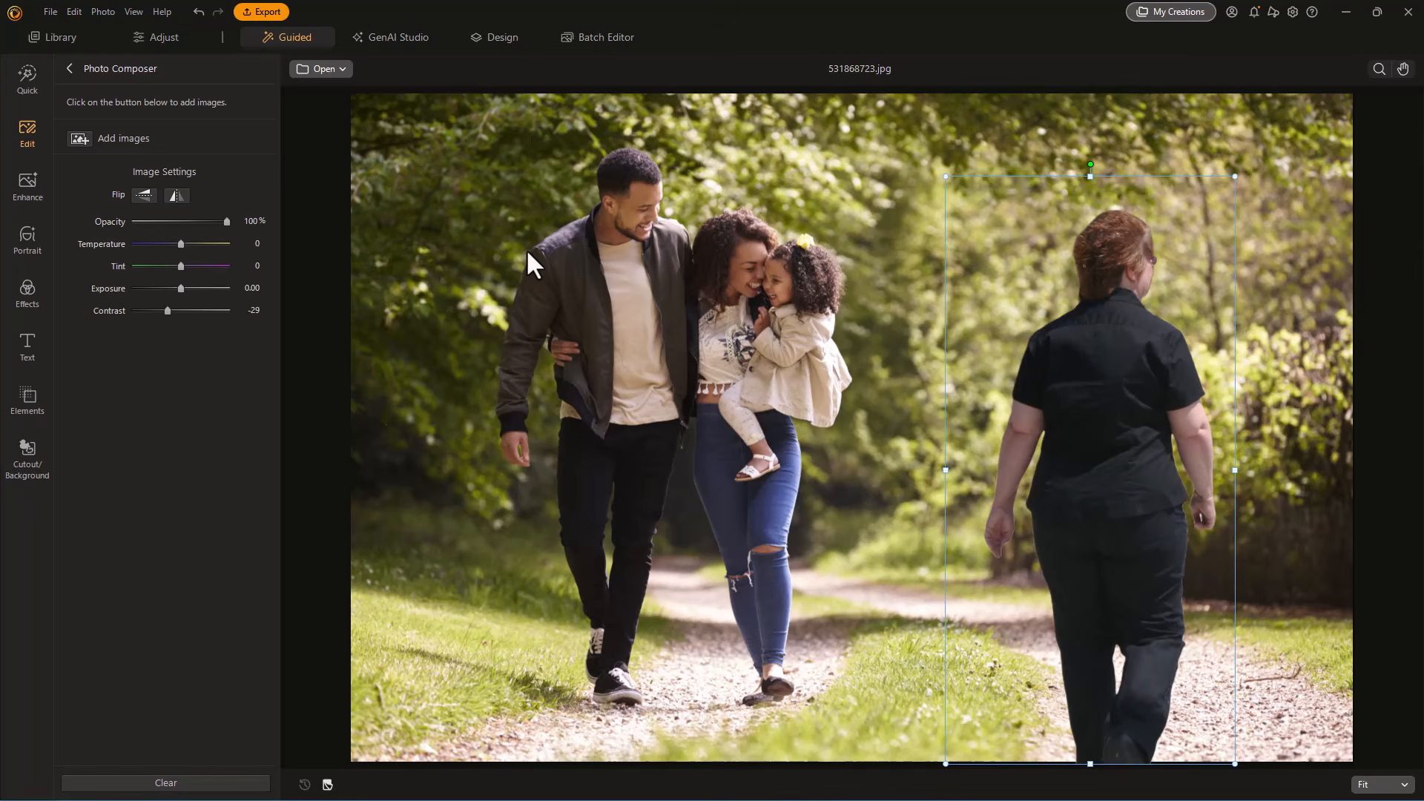
- Return to the library without adding the composed photo, and open the family photo in Design without a white layer
left_click(44, 33)
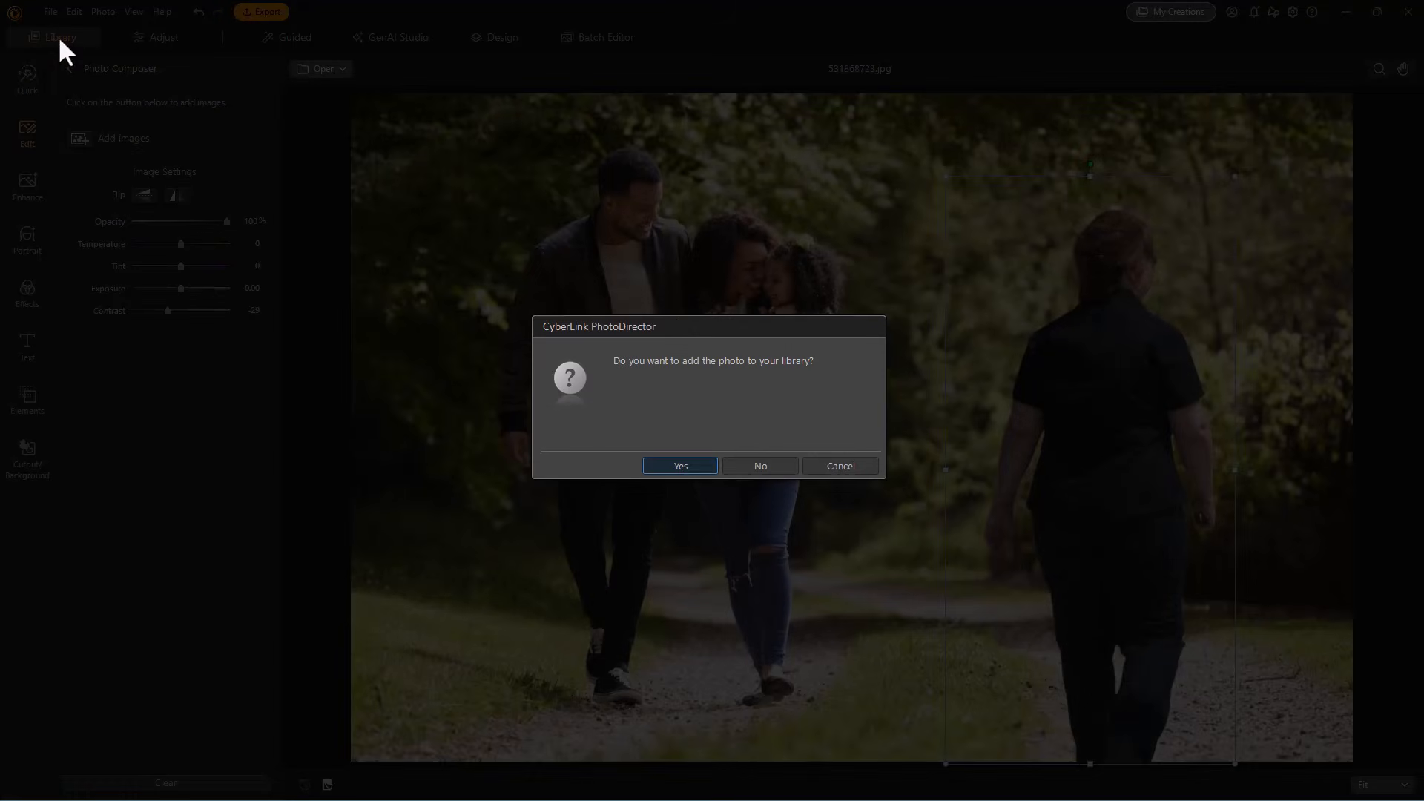
left_click(764, 466)
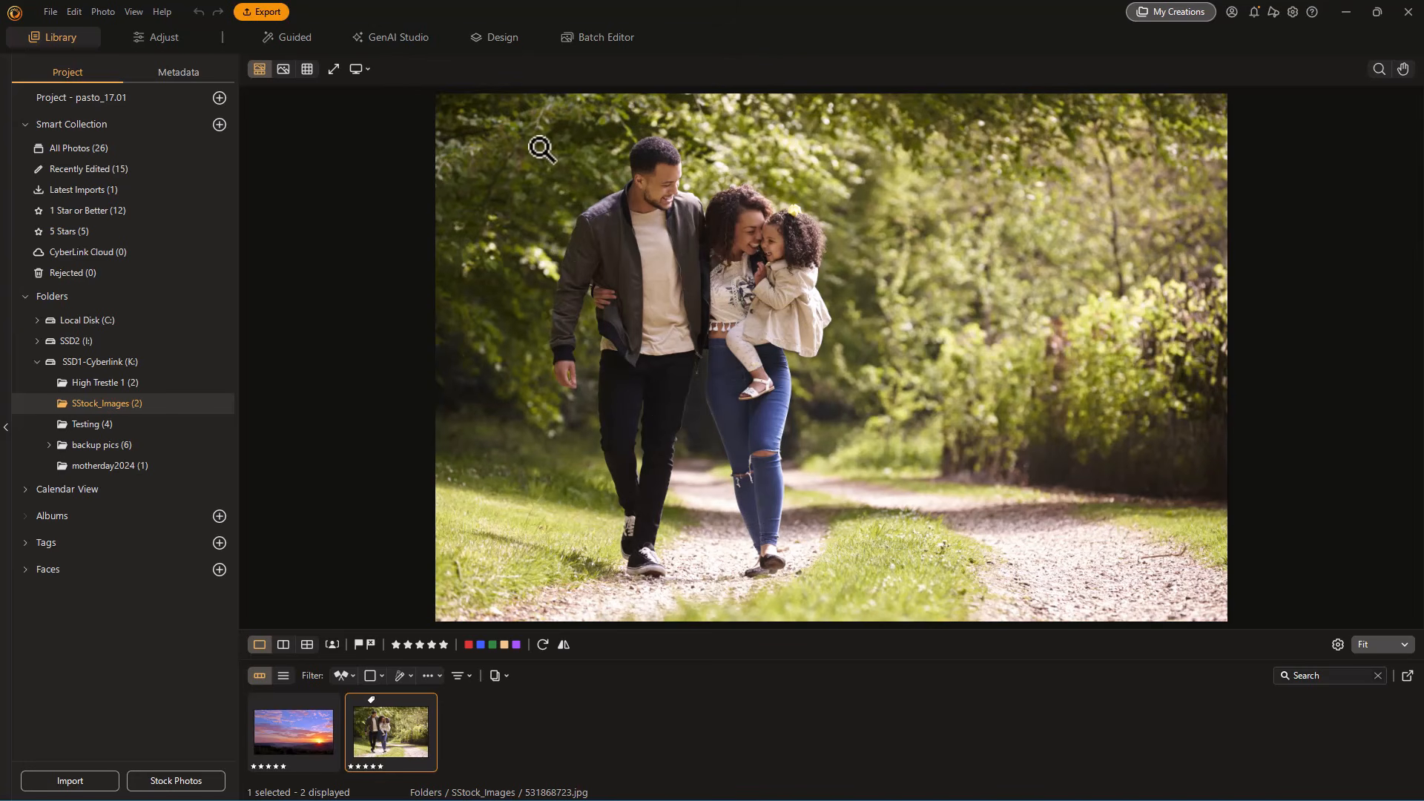
left_click(503, 37)
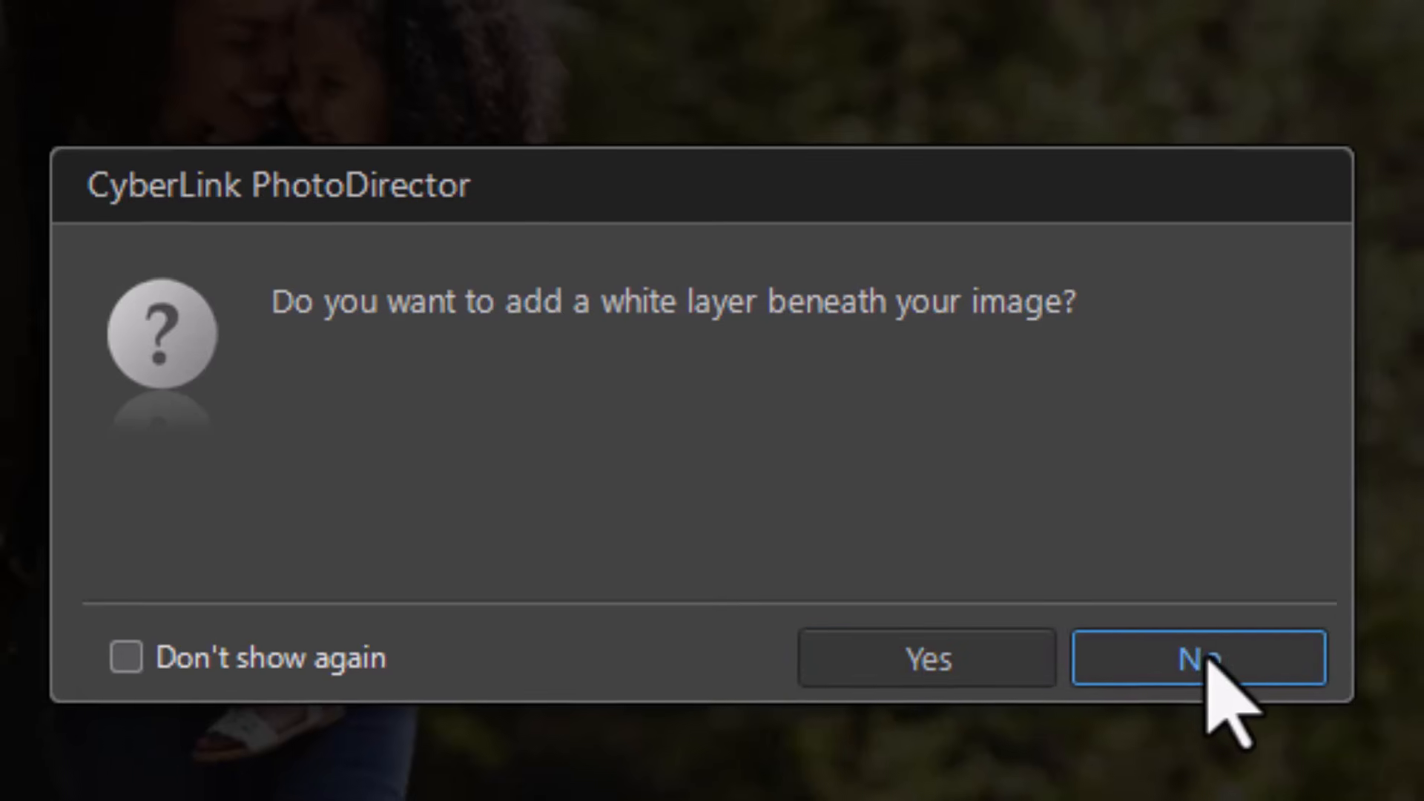
left_click(1203, 659)
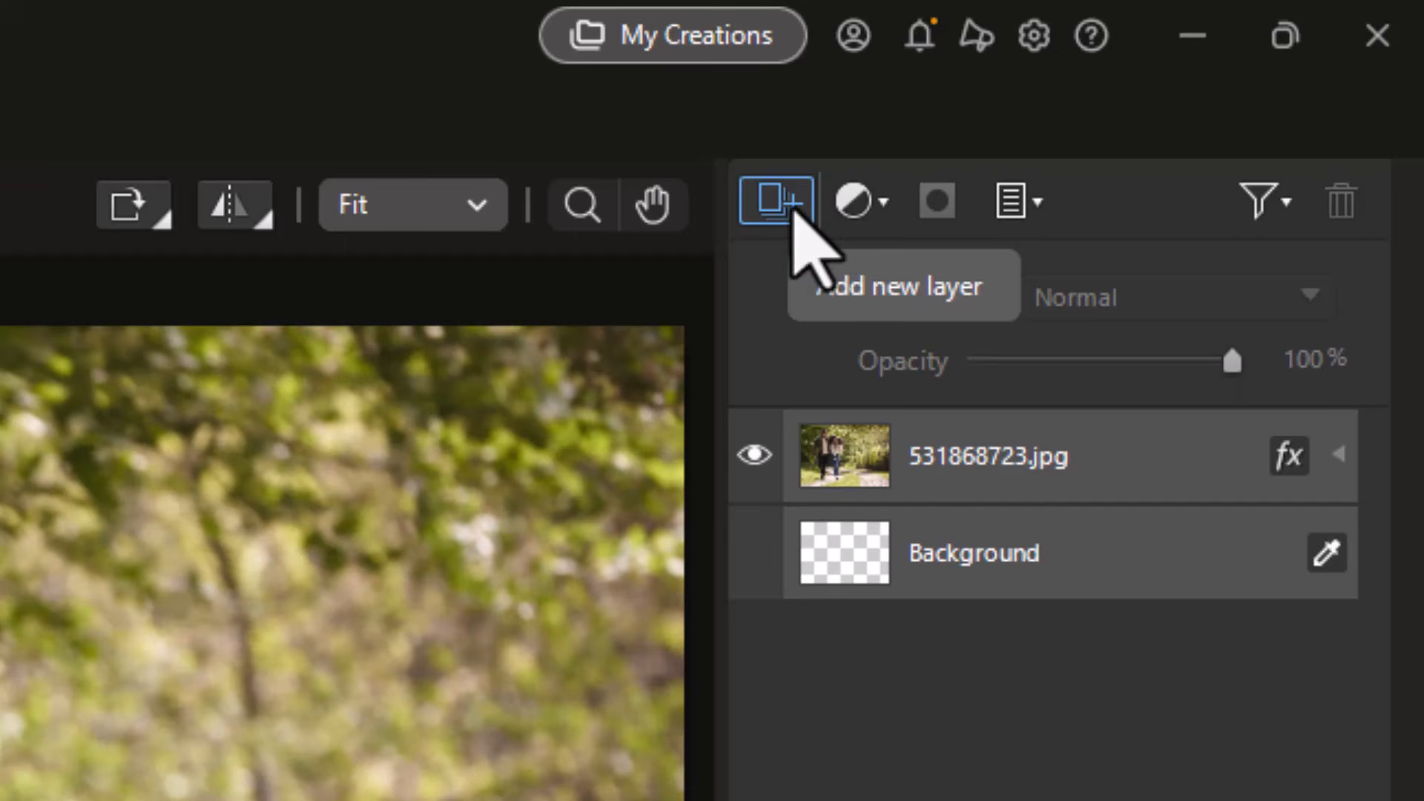
- Add the bridge photo IMG_4870.JPG from the library as a new photo layer above the family photo
left_click(792, 211)
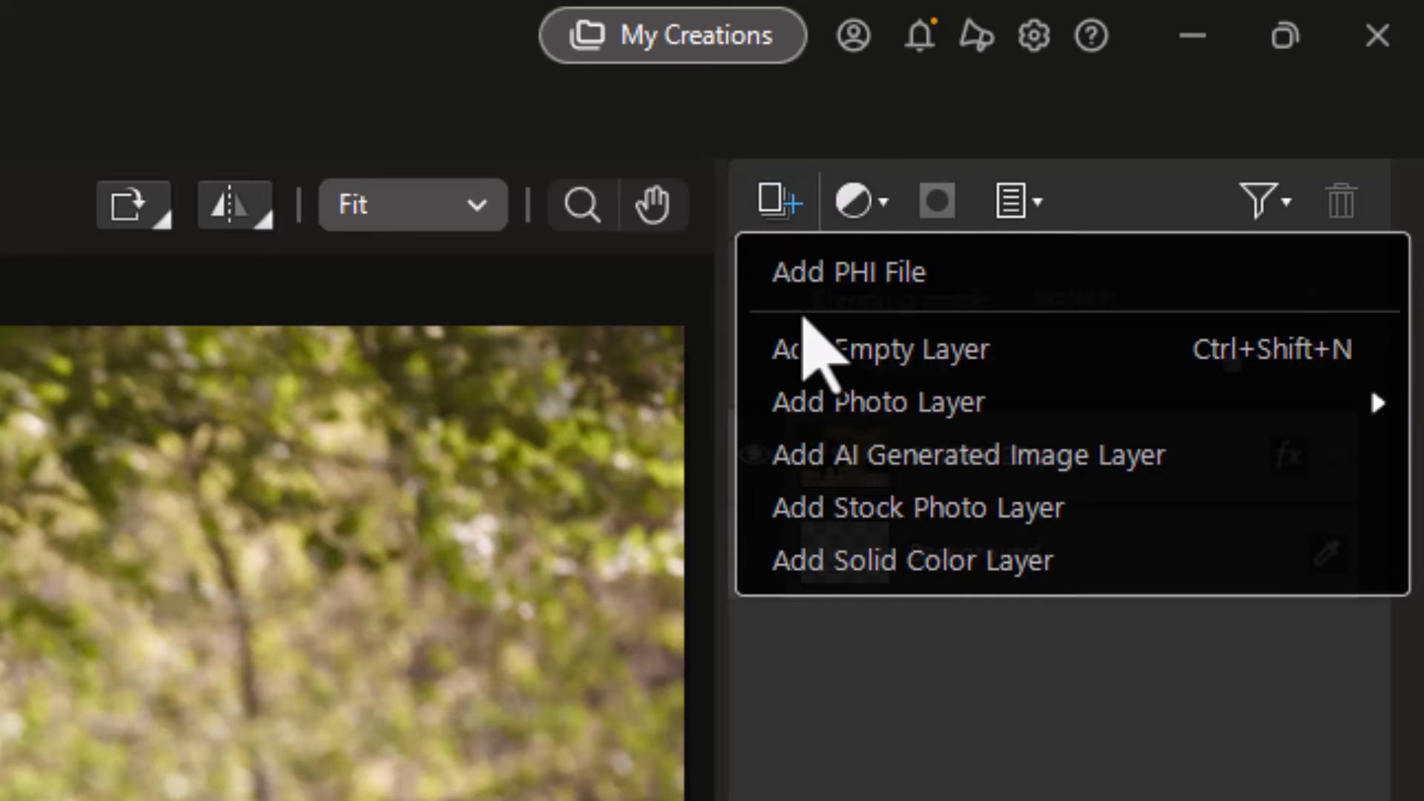
mouse_move(825, 412)
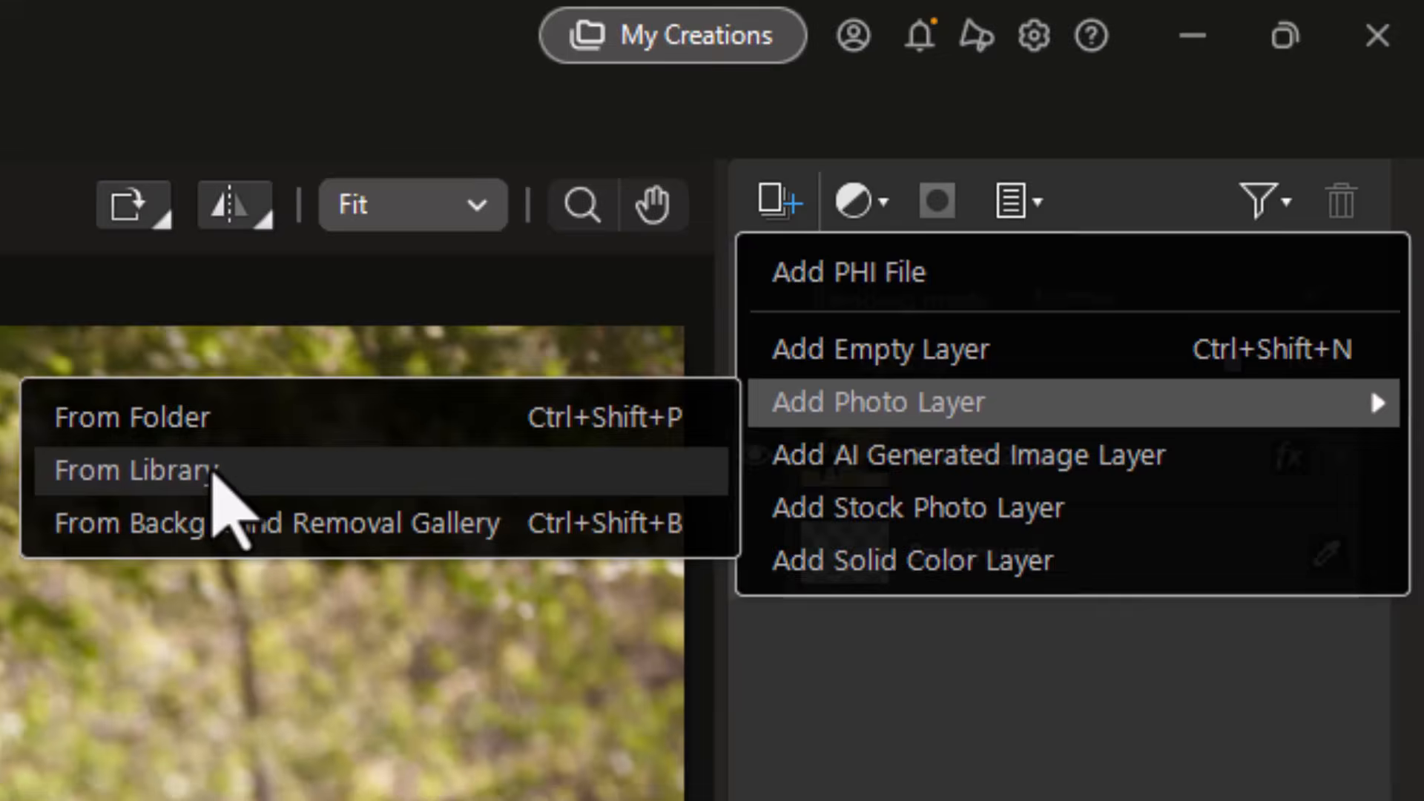
left_click(213, 471)
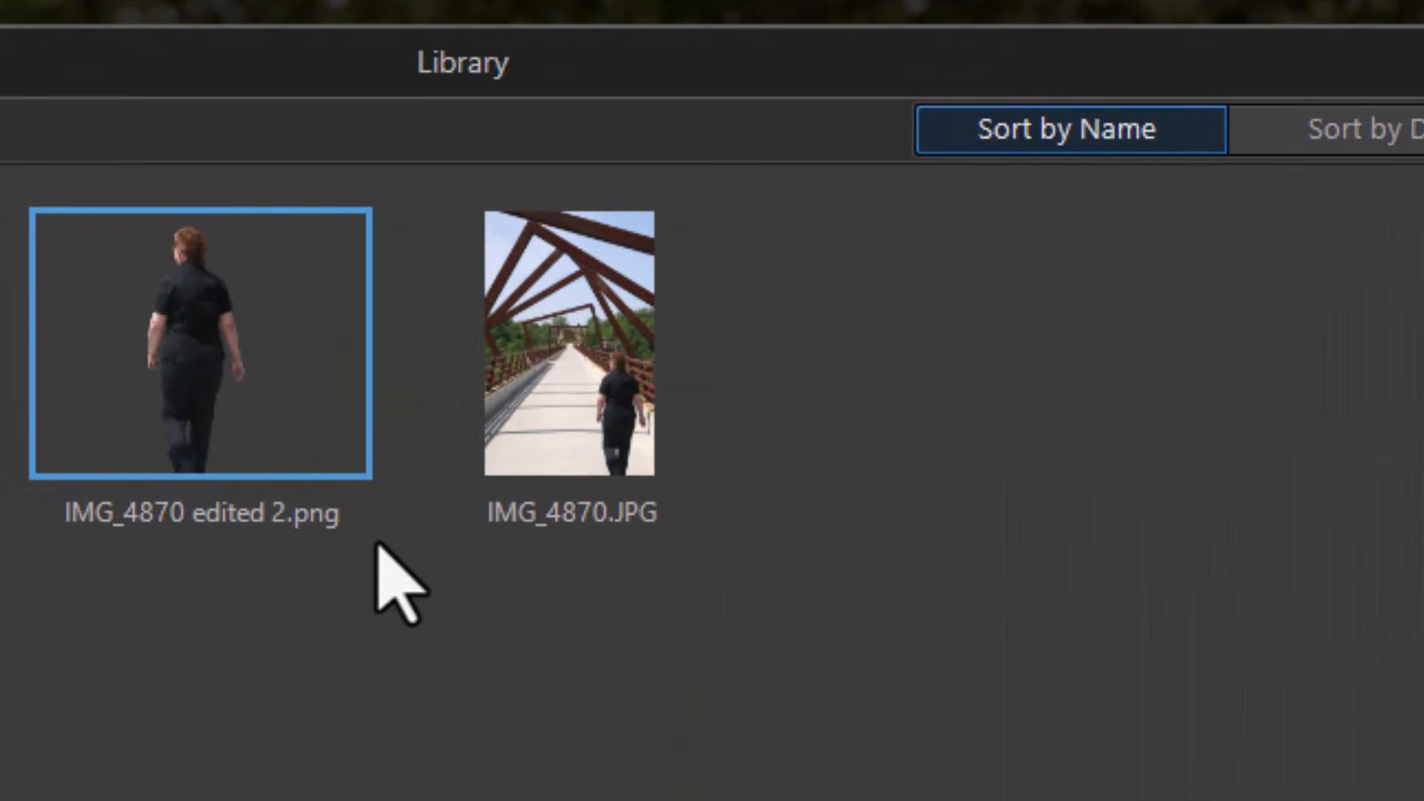
left_click(600, 385)
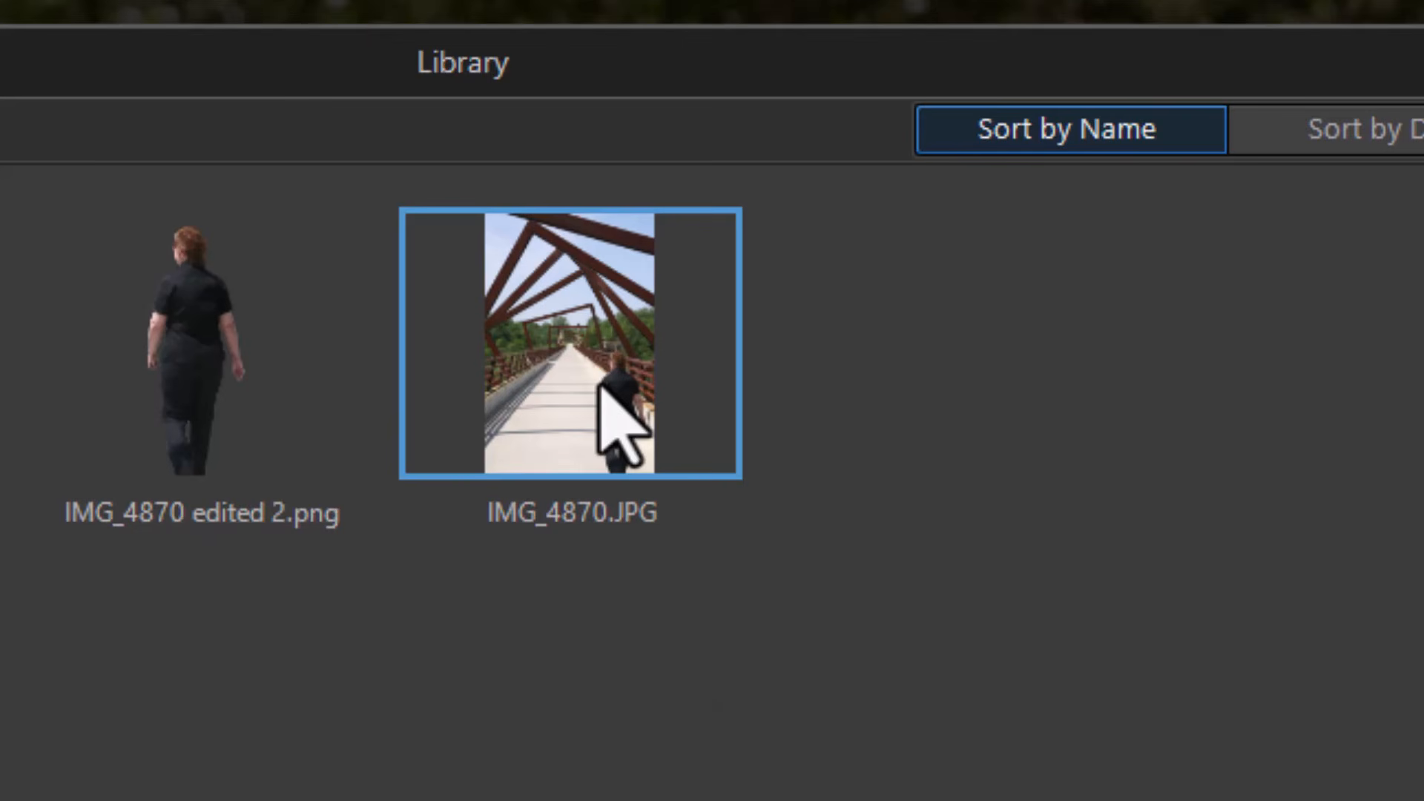
left_click(985, 765)
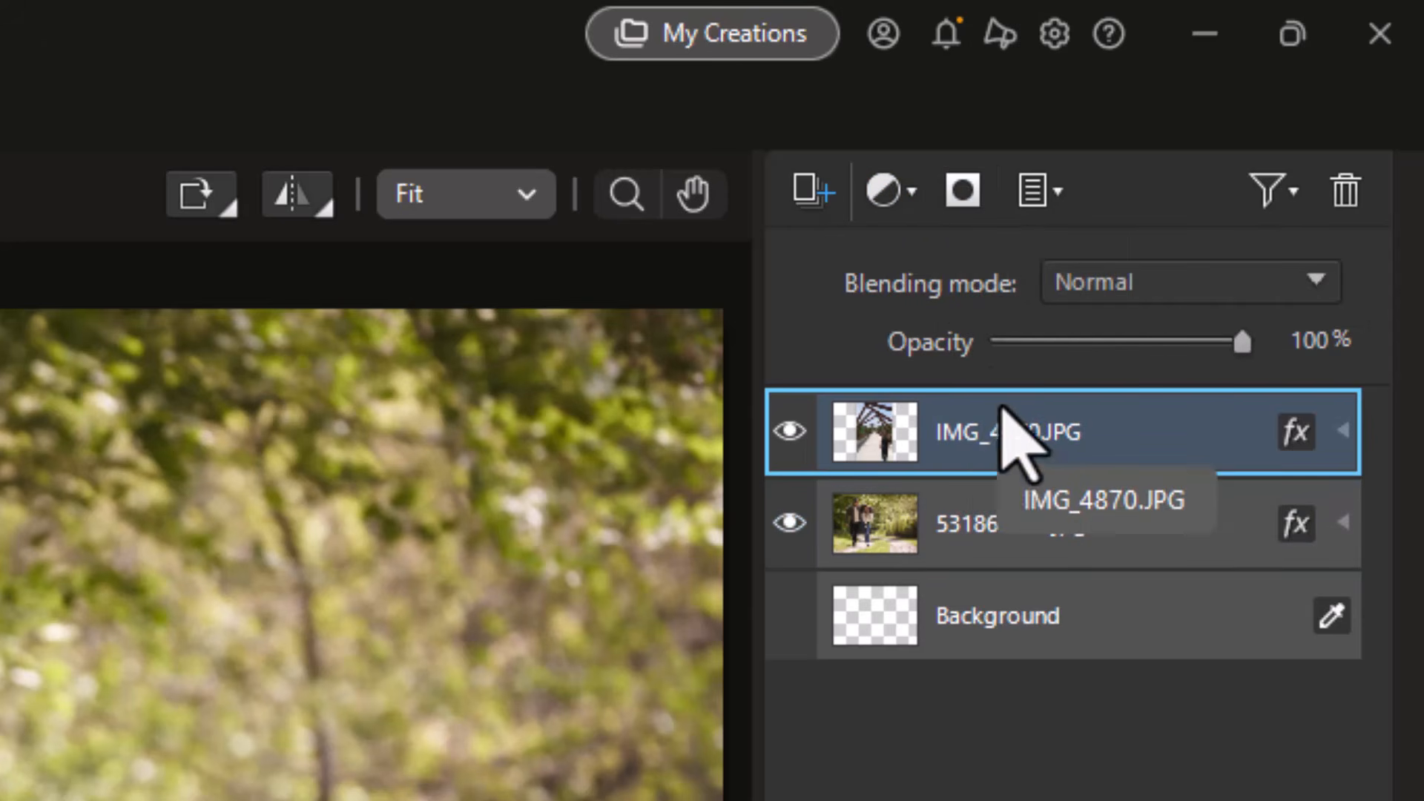
- Add a layer mask to the IMG_4870.JPG layer and make the mask active for editing
left_click(970, 187)
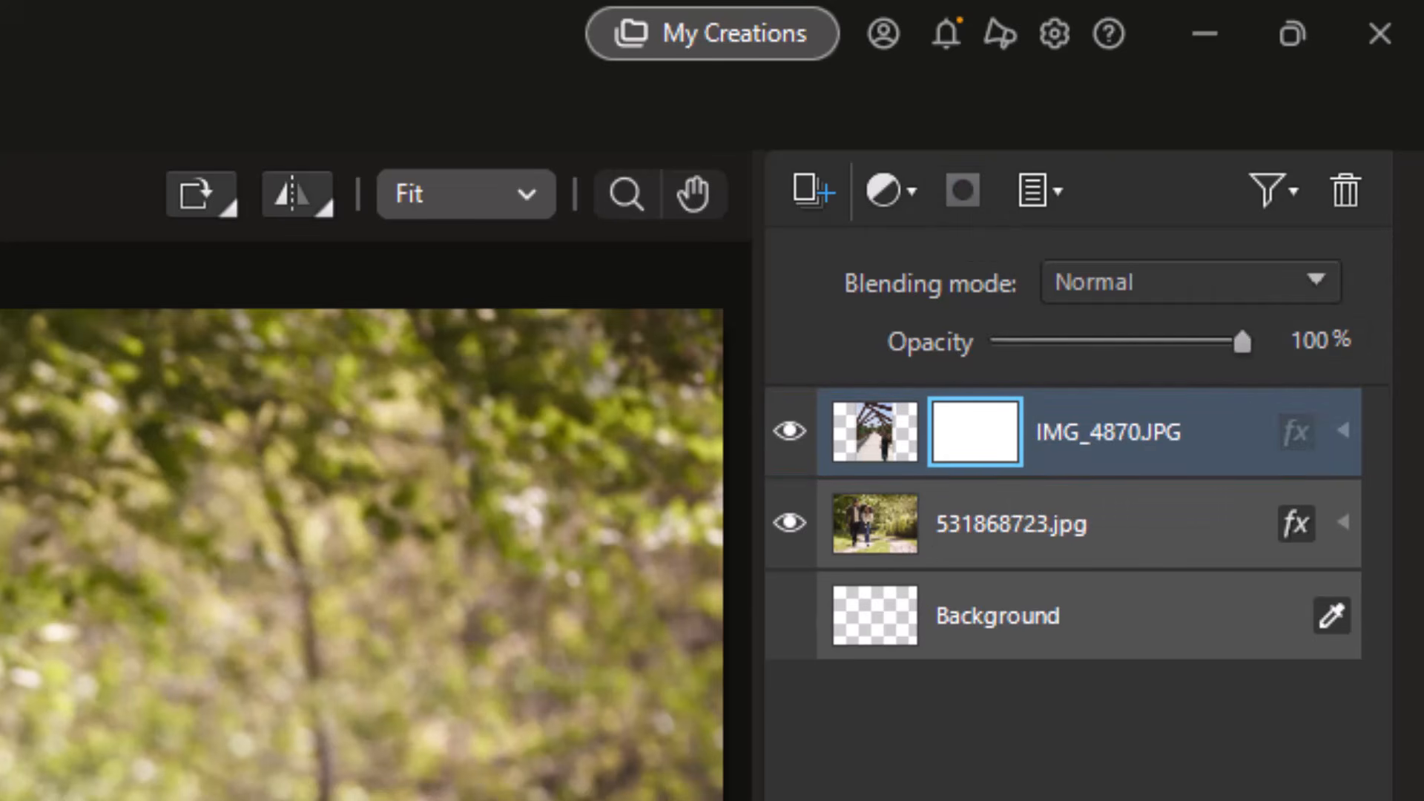
left_click(1066, 449)
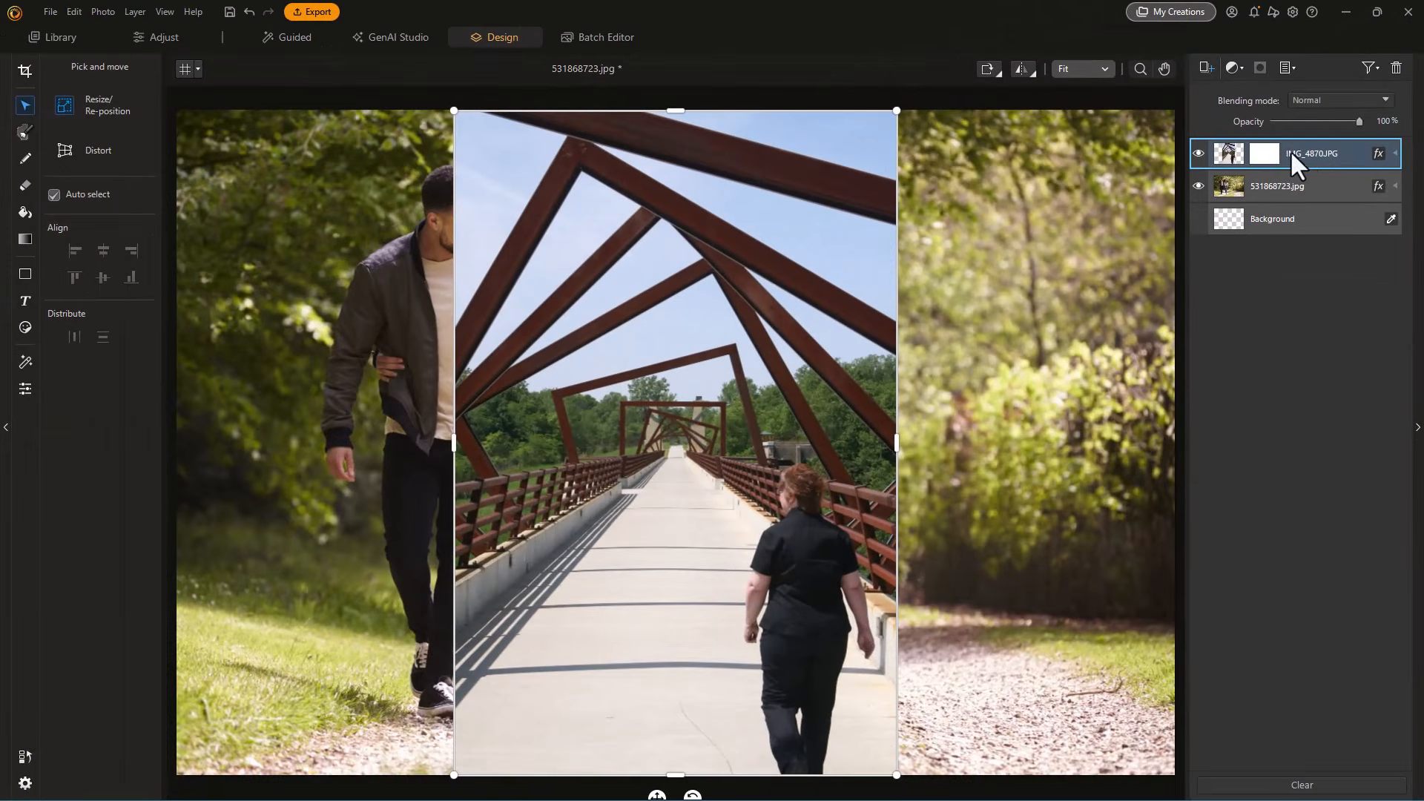
left_click(1270, 156)
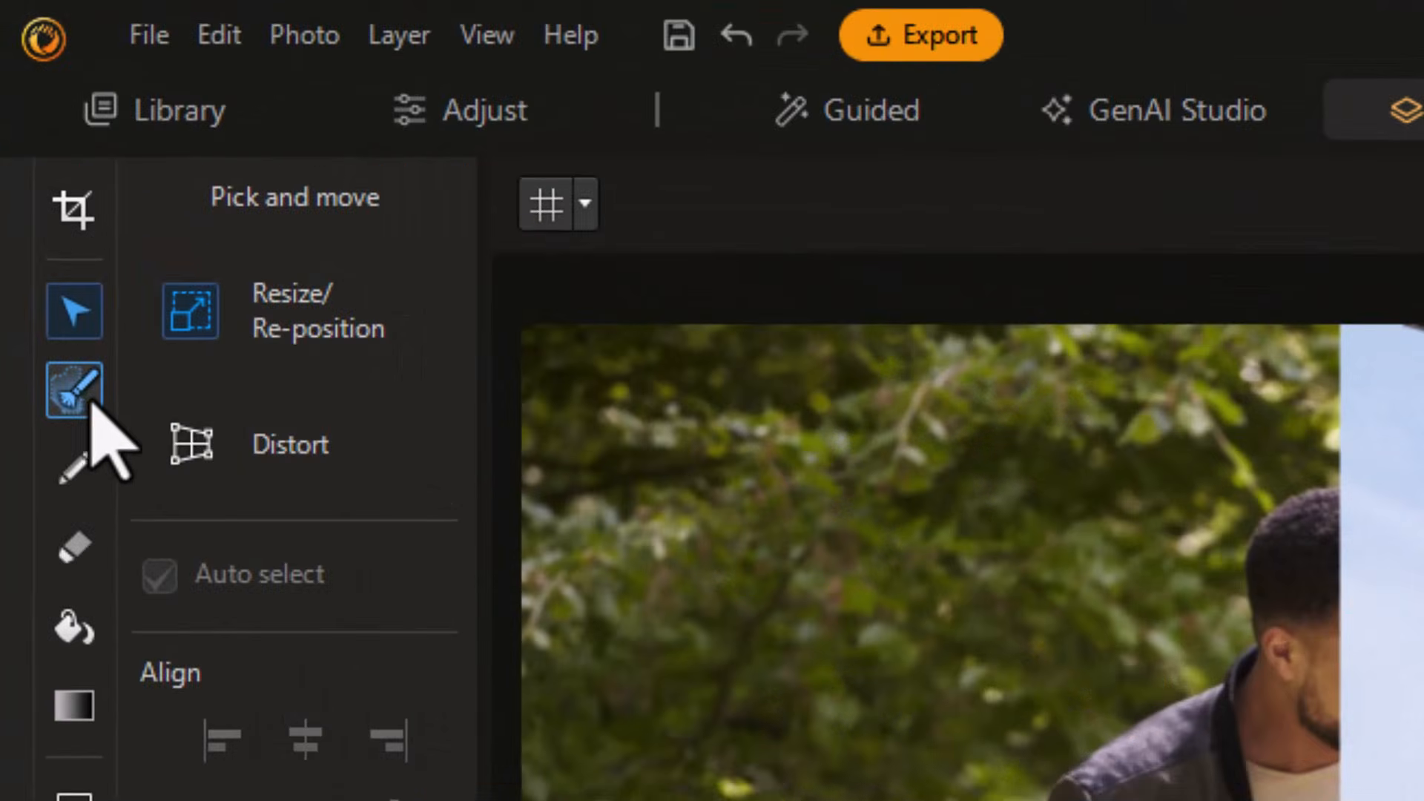
- Select the woman on the bridge with the lasso selection tool and invert the selection
left_click(78, 391)
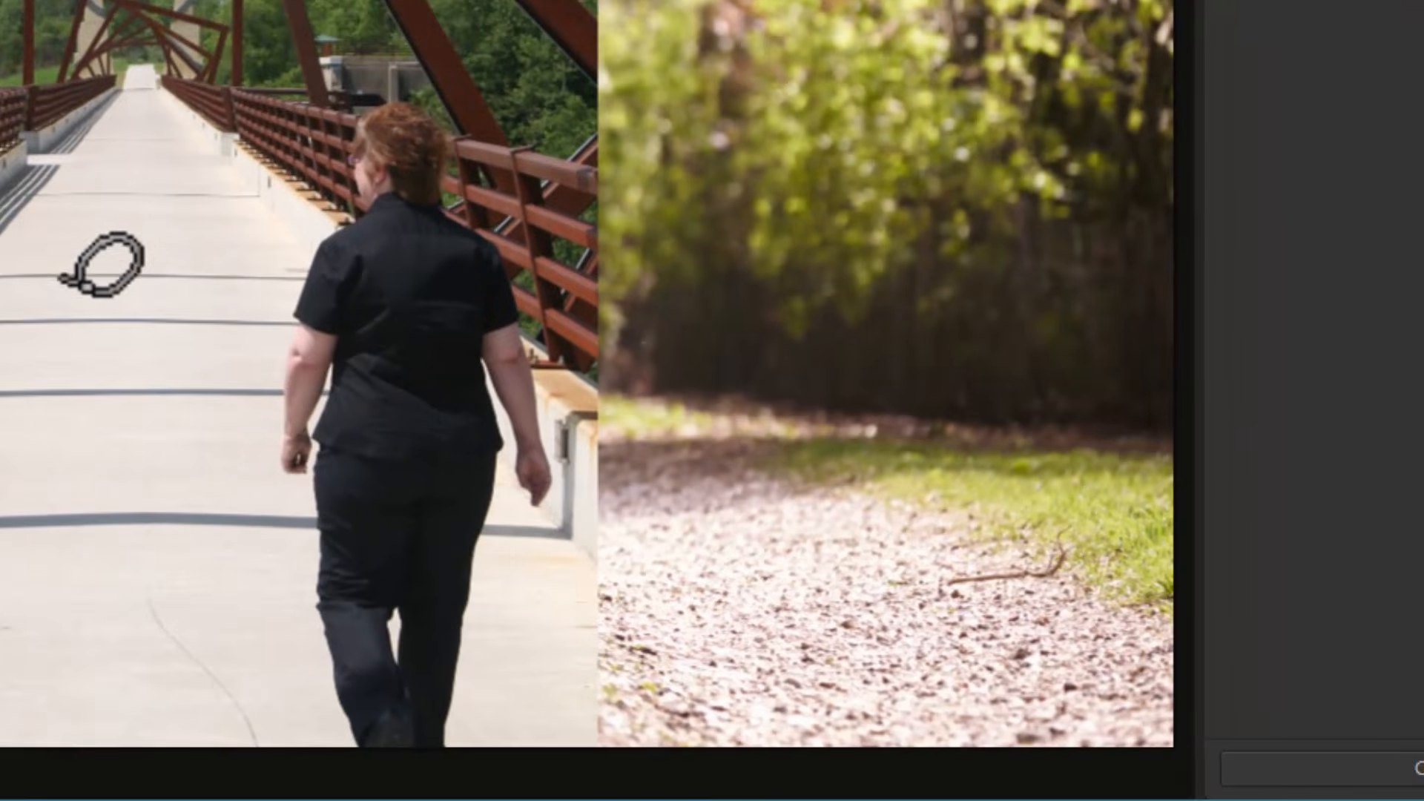
mouse_move(248, 321)
left_mouse_down()
mouse_move(238, 236)
mouse_move(253, 180)
mouse_move(298, 124)
mouse_move(384, 58)
mouse_move(463, 69)
mouse_move(574, 274)
mouse_move(583, 426)
mouse_move(573, 541)
mouse_move(511, 577)
mouse_move(483, 634)
mouse_move(464, 755)
mouse_move(328, 757)
mouse_move(298, 739)
mouse_move(264, 671)
mouse_move(269, 537)
mouse_move(216, 419)
mouse_move(230, 342)
mouse_move(252, 311)
left_mouse_up()
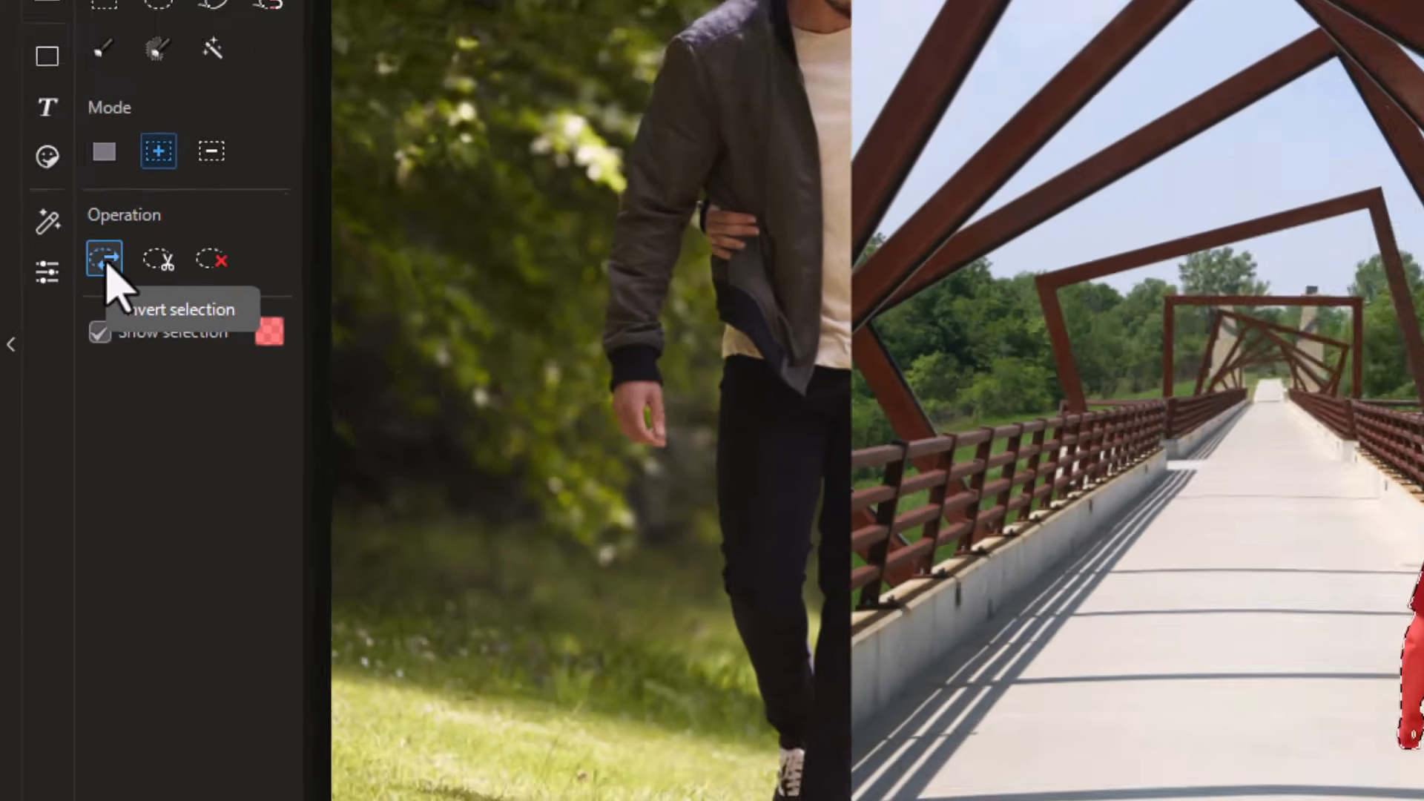
left_click(130, 207)
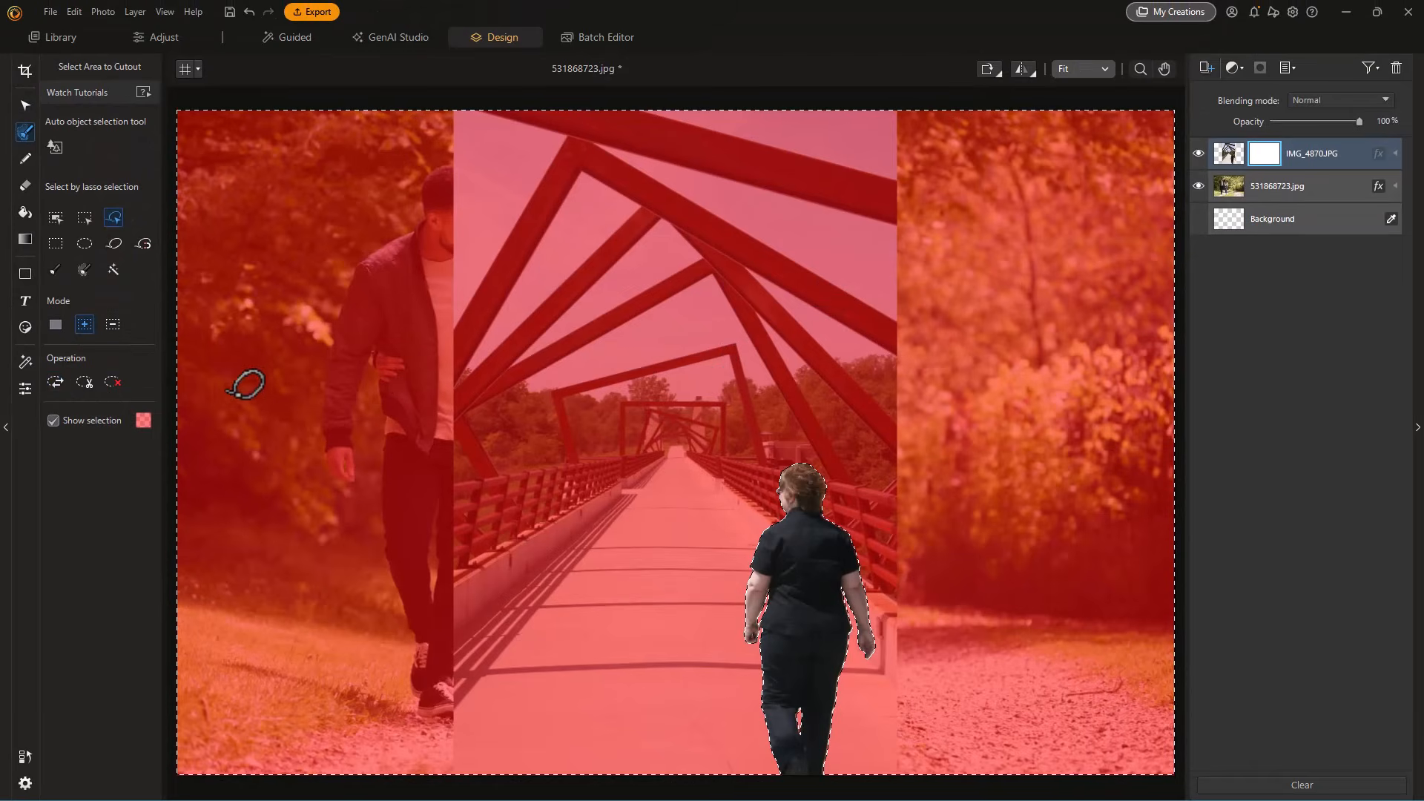
- Turn off the selection overlay and cut the selected surroundings out of the bridge layer's mask, leaving only the woman
left_click(53, 420)
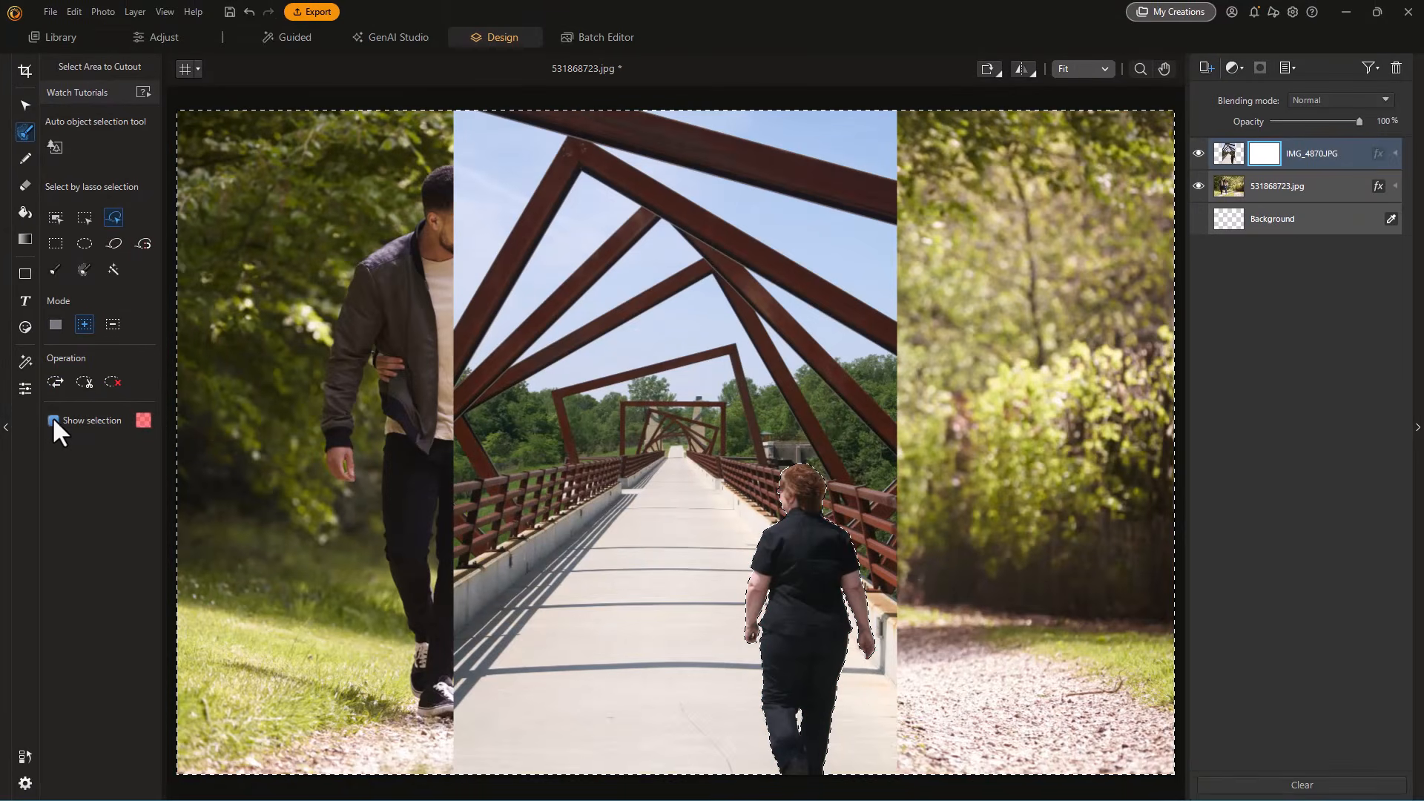
left_click(53, 420)
left_click(53, 420)
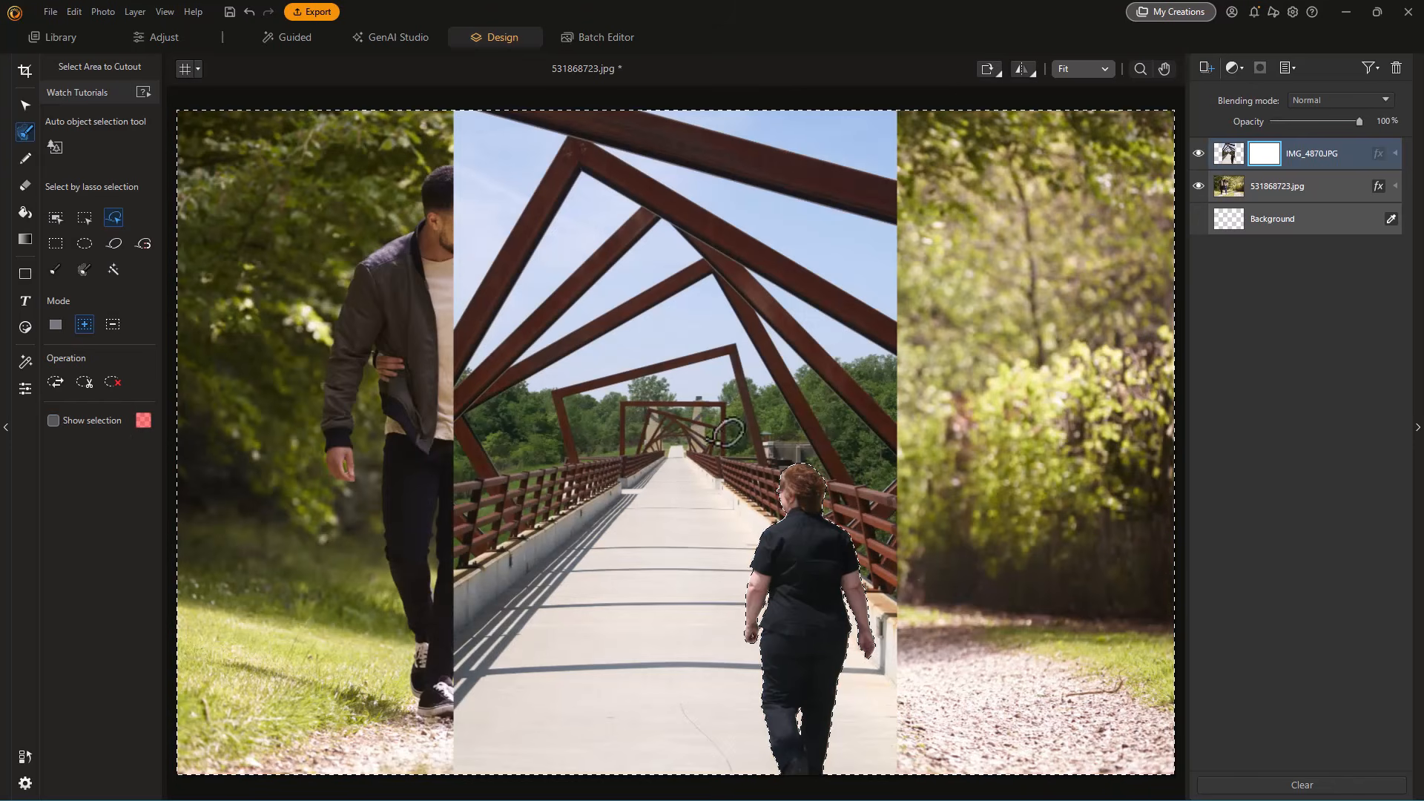
left_click(86, 382)
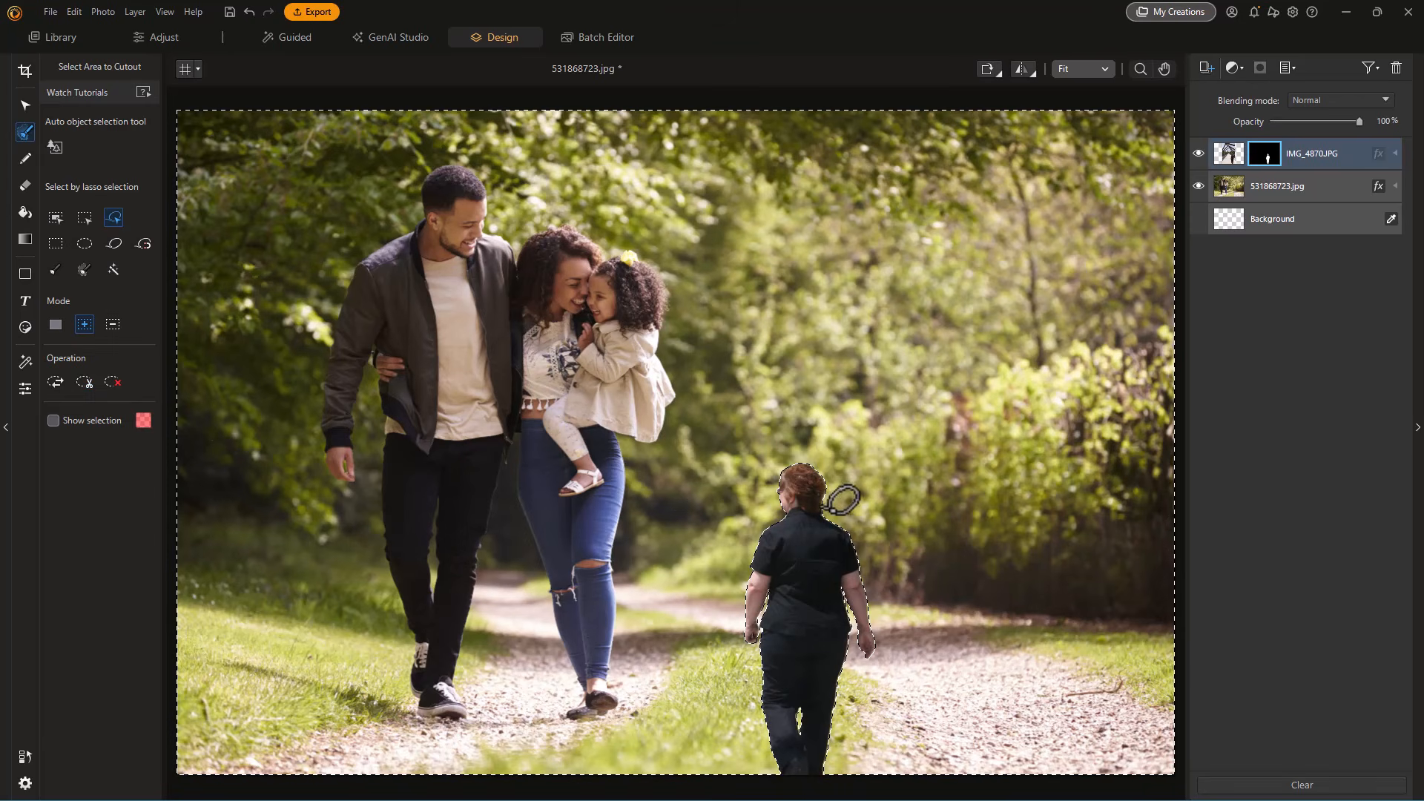
- Enlarge the masked woman's layer and move her onto the gravel path beside the family, with her feet at the photo's lower edge
left_click(1266, 158)
left_click(1228, 151)
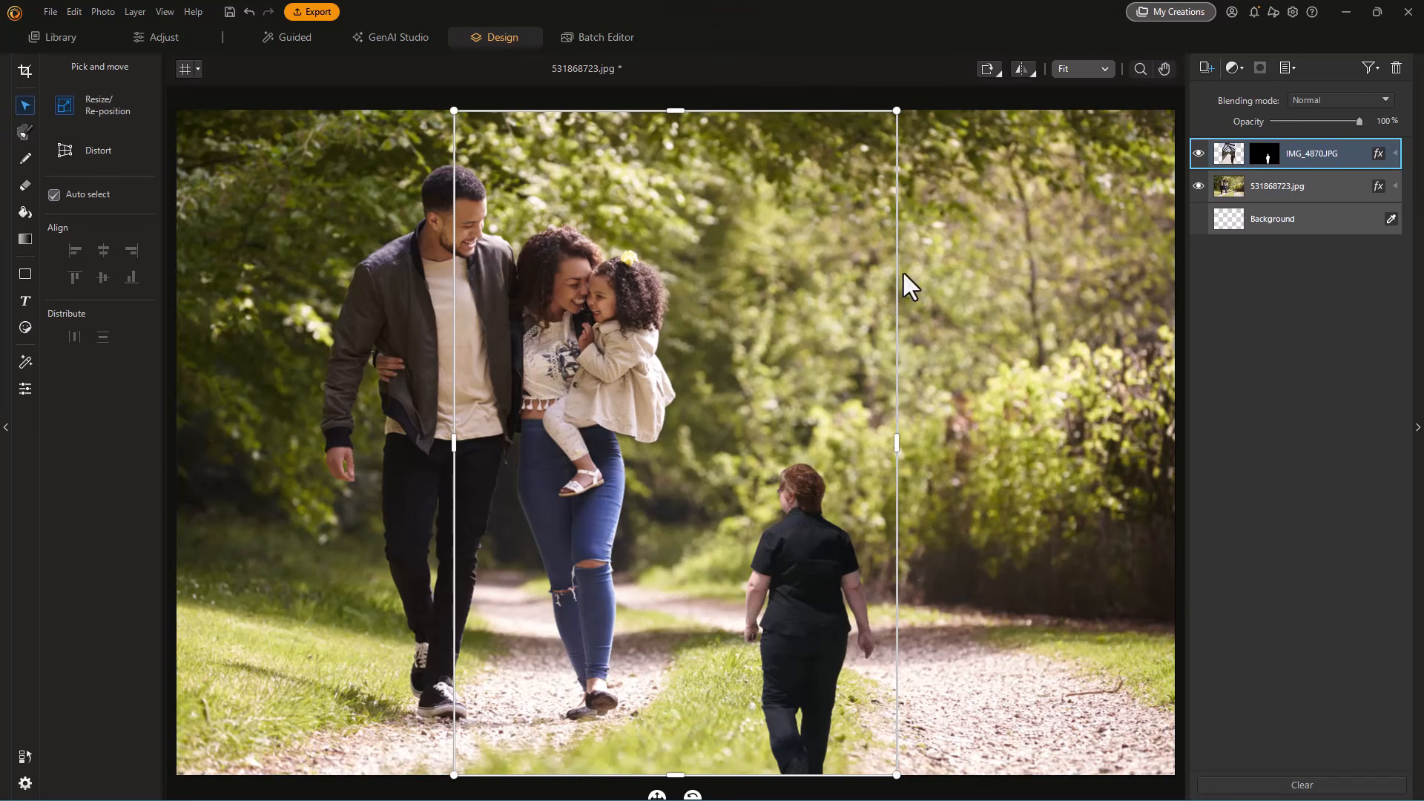
left_click(1083, 69)
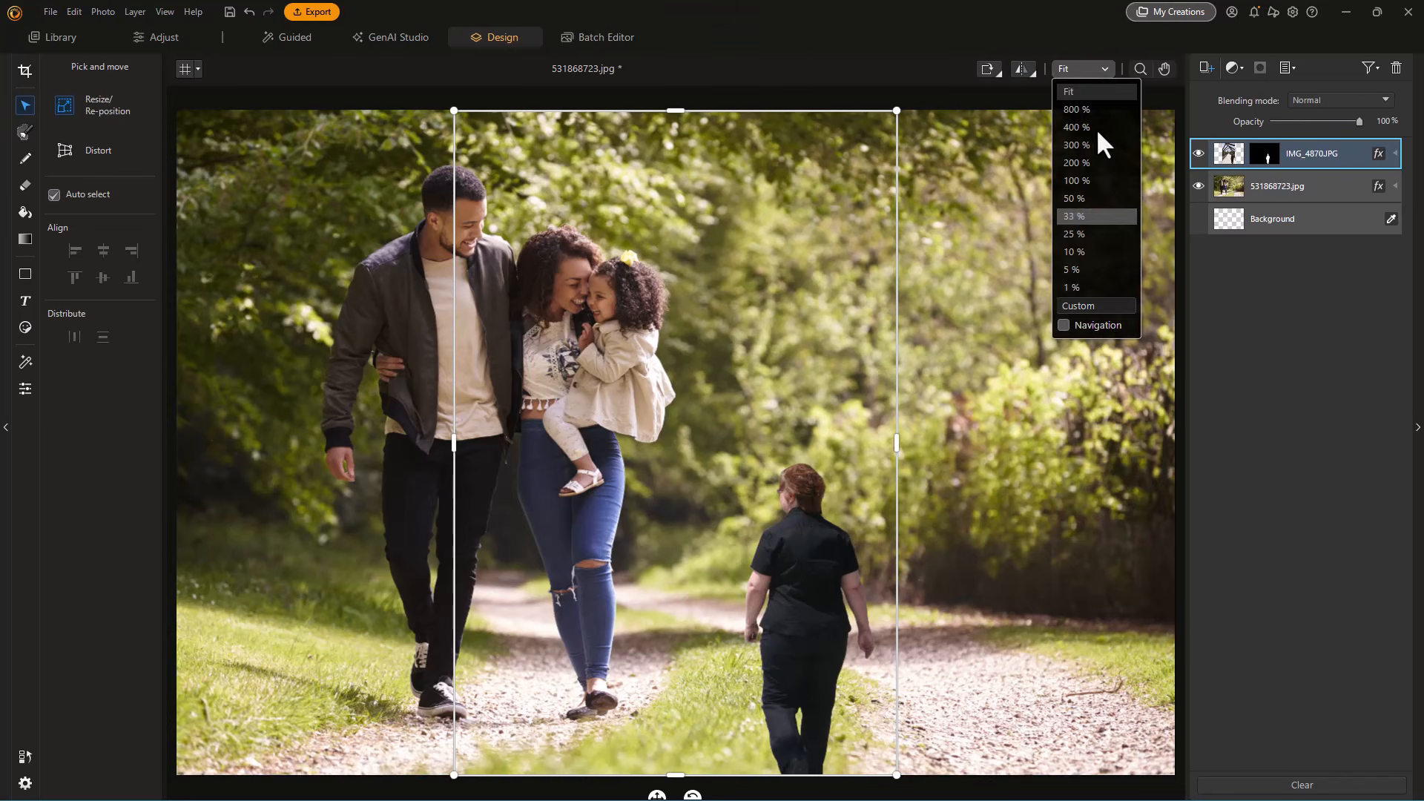
left_click(1096, 234)
left_click(1098, 65)
left_click(1096, 252)
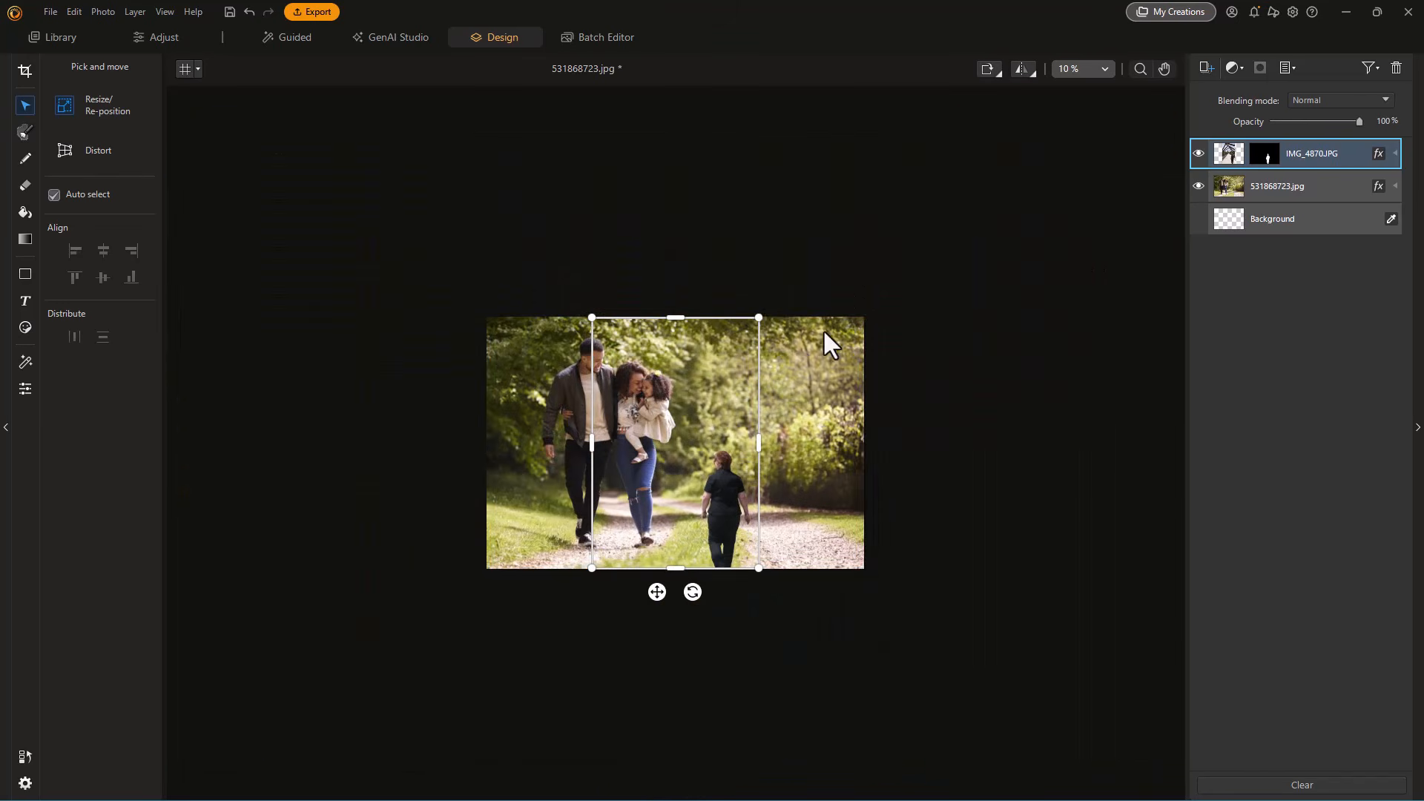
left_click_drag(759, 317, 861, 256)
left_click_drag(763, 386, 726, 371)
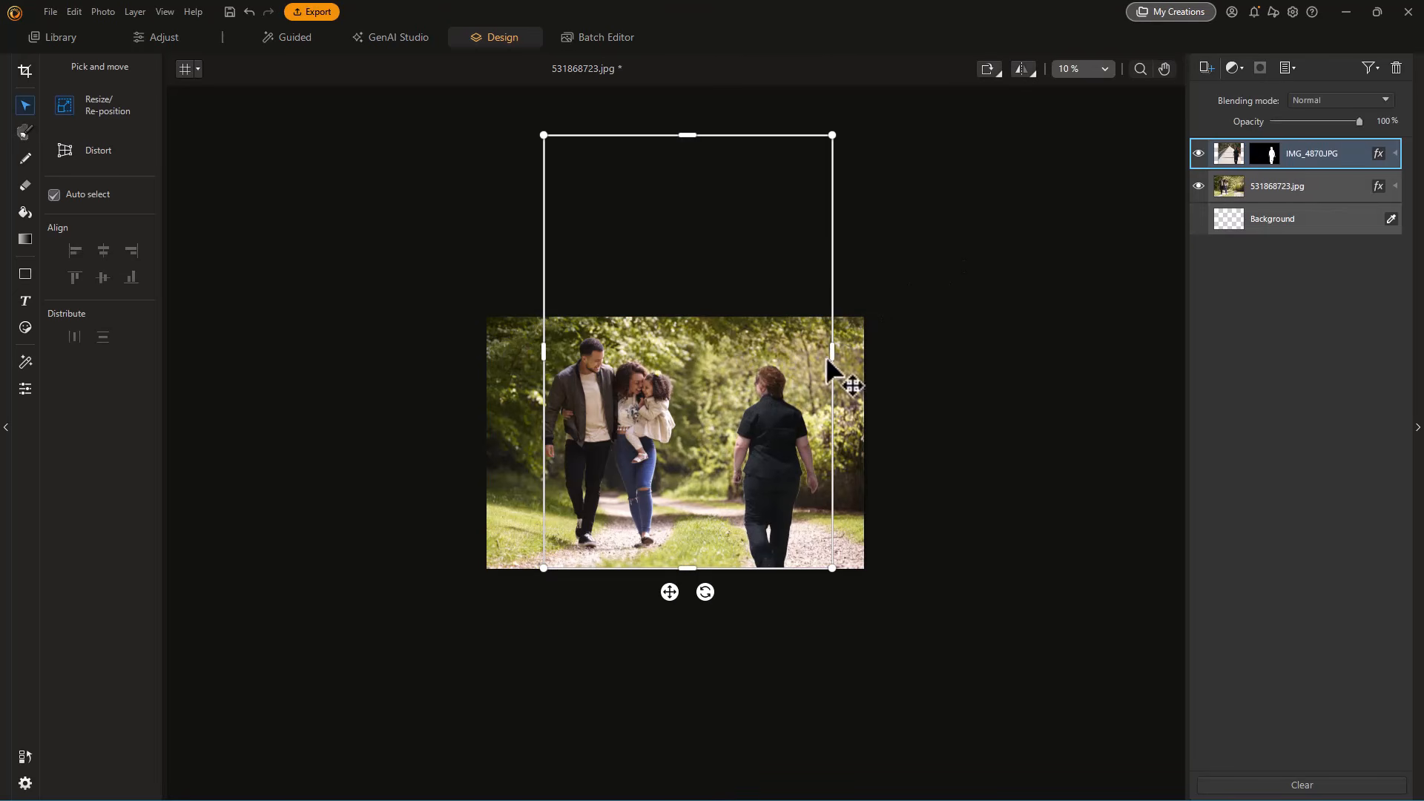
left_click(1083, 72)
left_click(1092, 92)
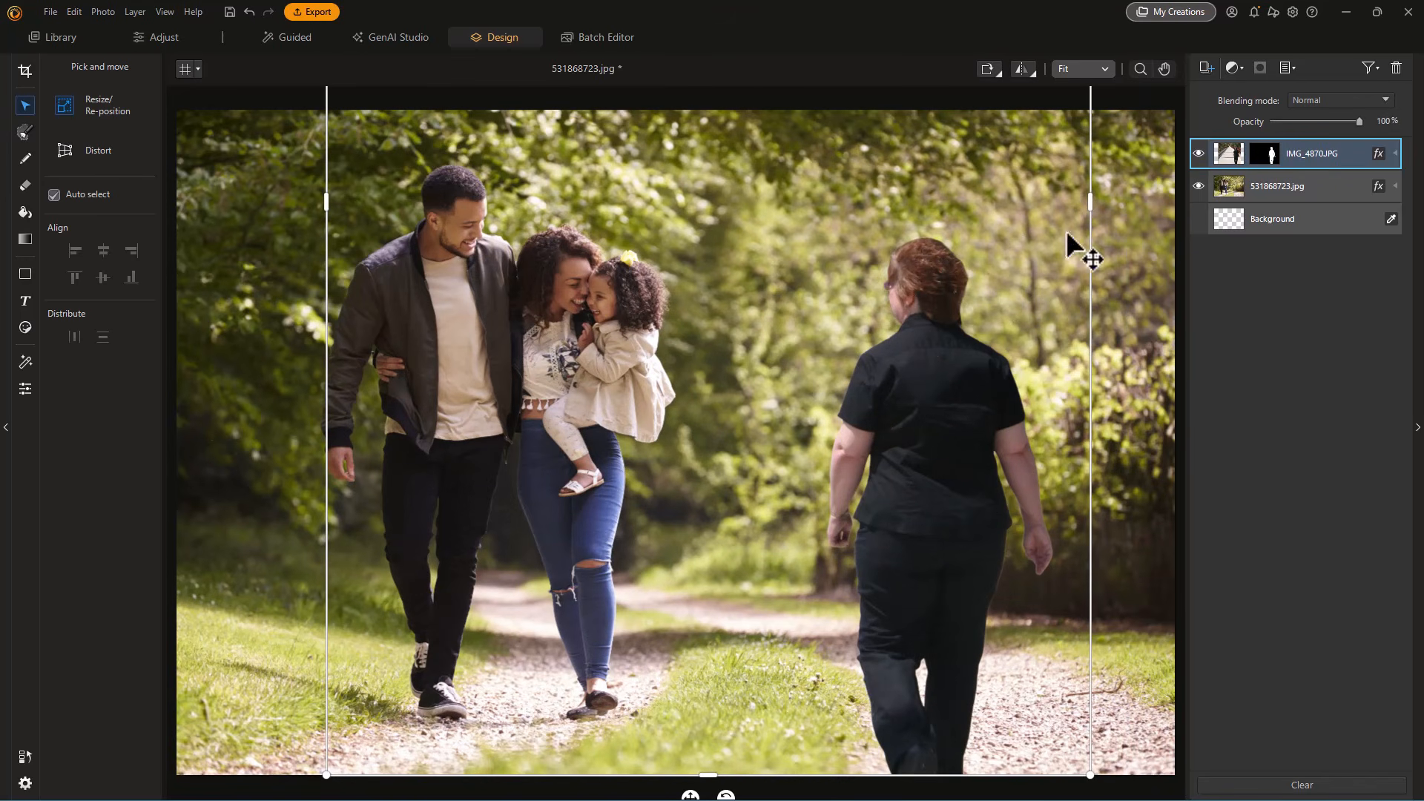
- Activate the mask of the IMG_4870.JPG layer and choose the Pen tool's Brush for painting on it
left_click(1269, 152)
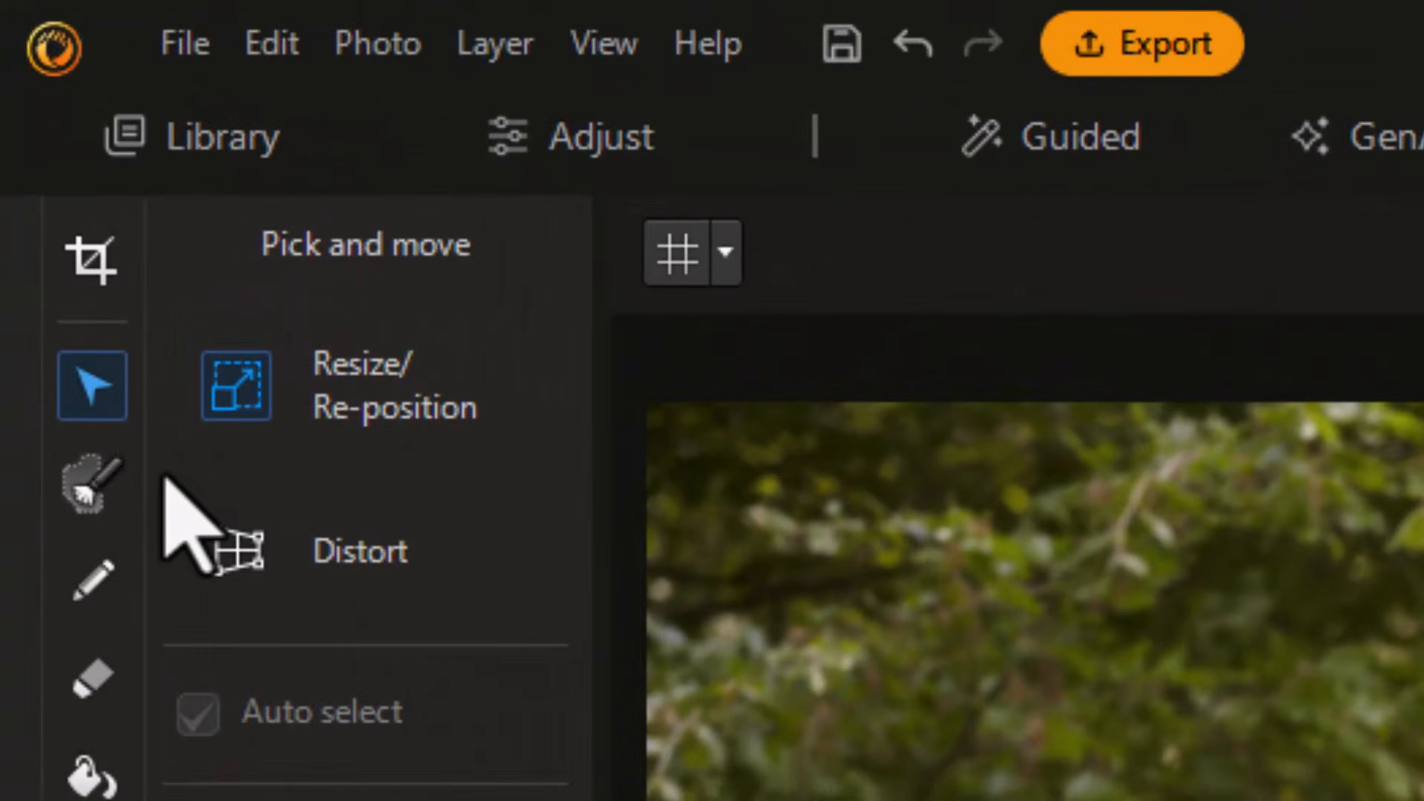
left_click(91, 486)
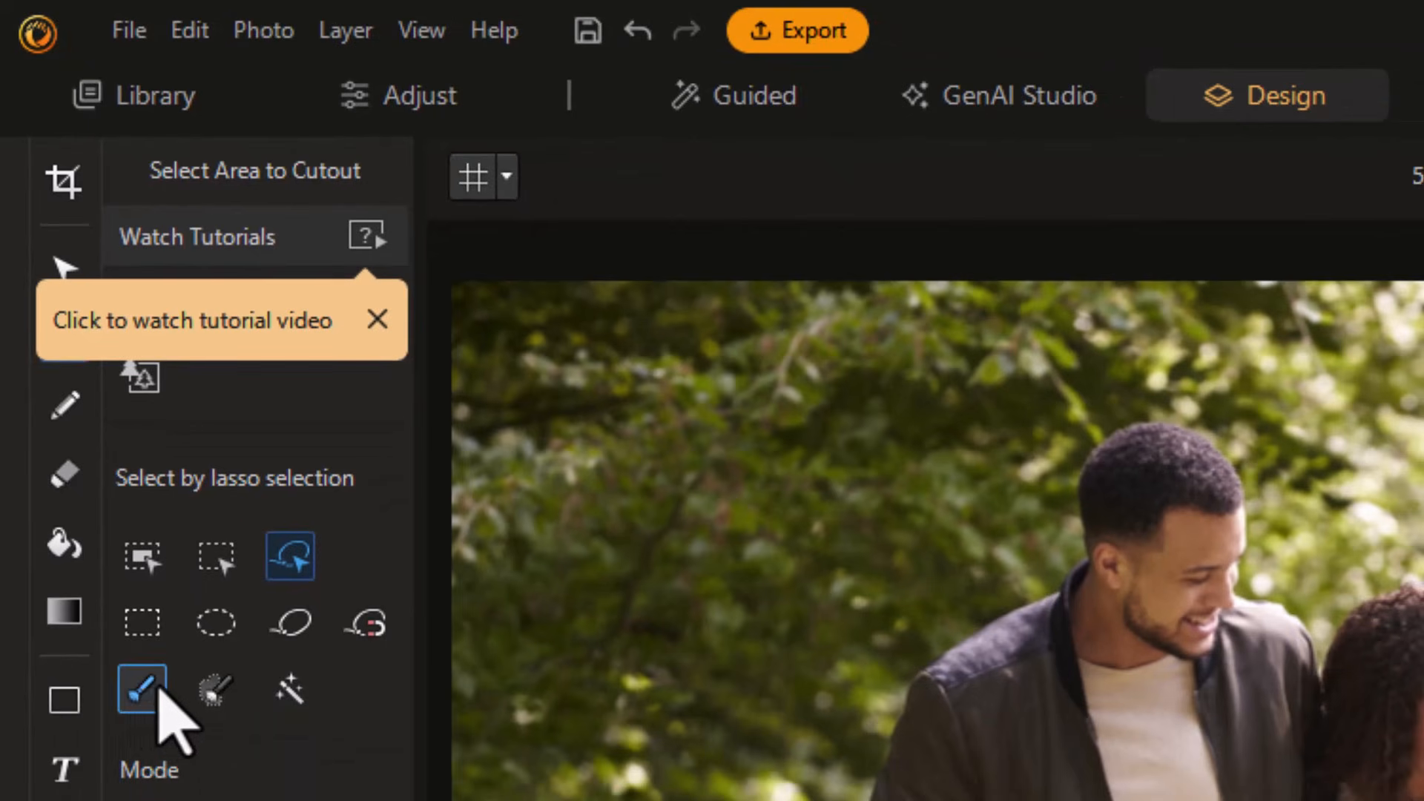
left_click(71, 415)
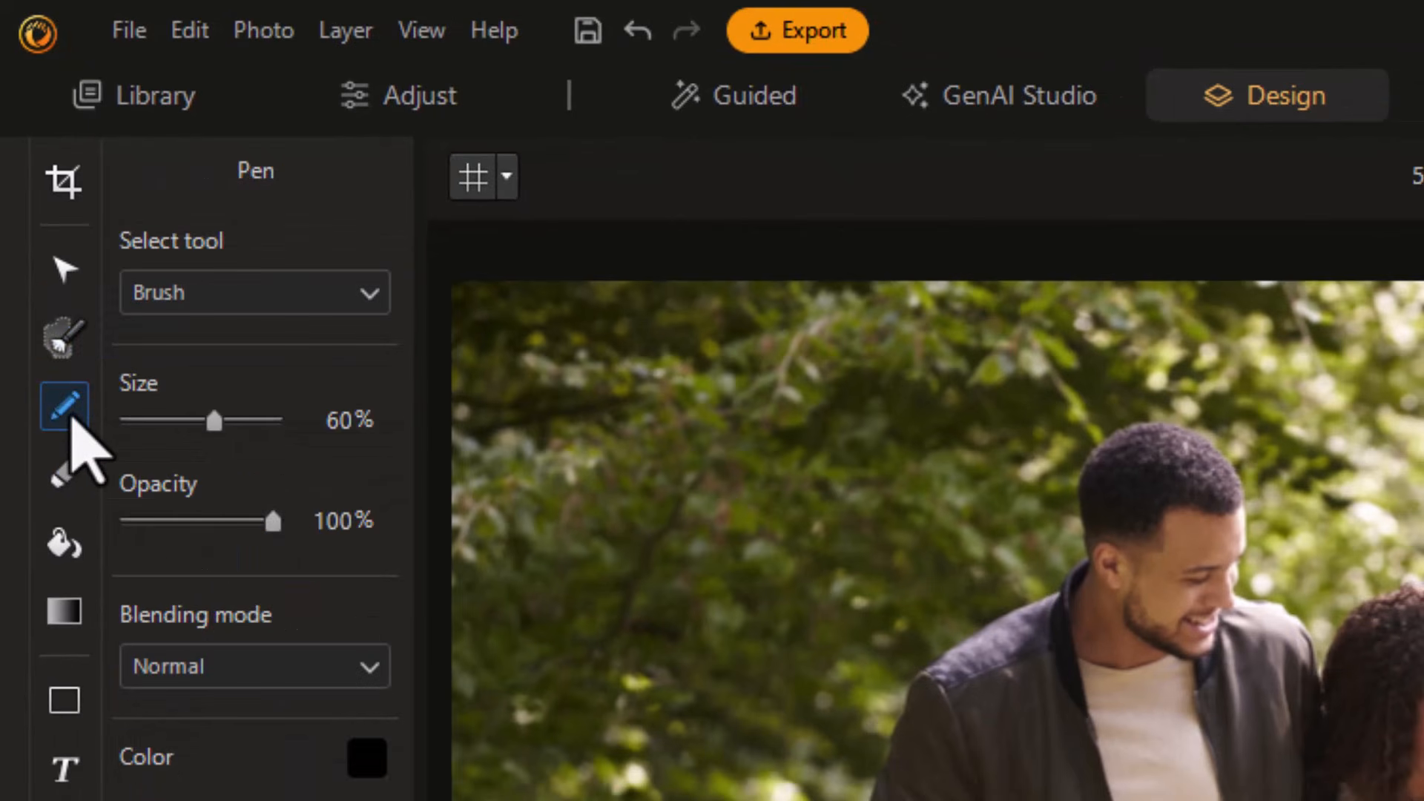
left_click(365, 292)
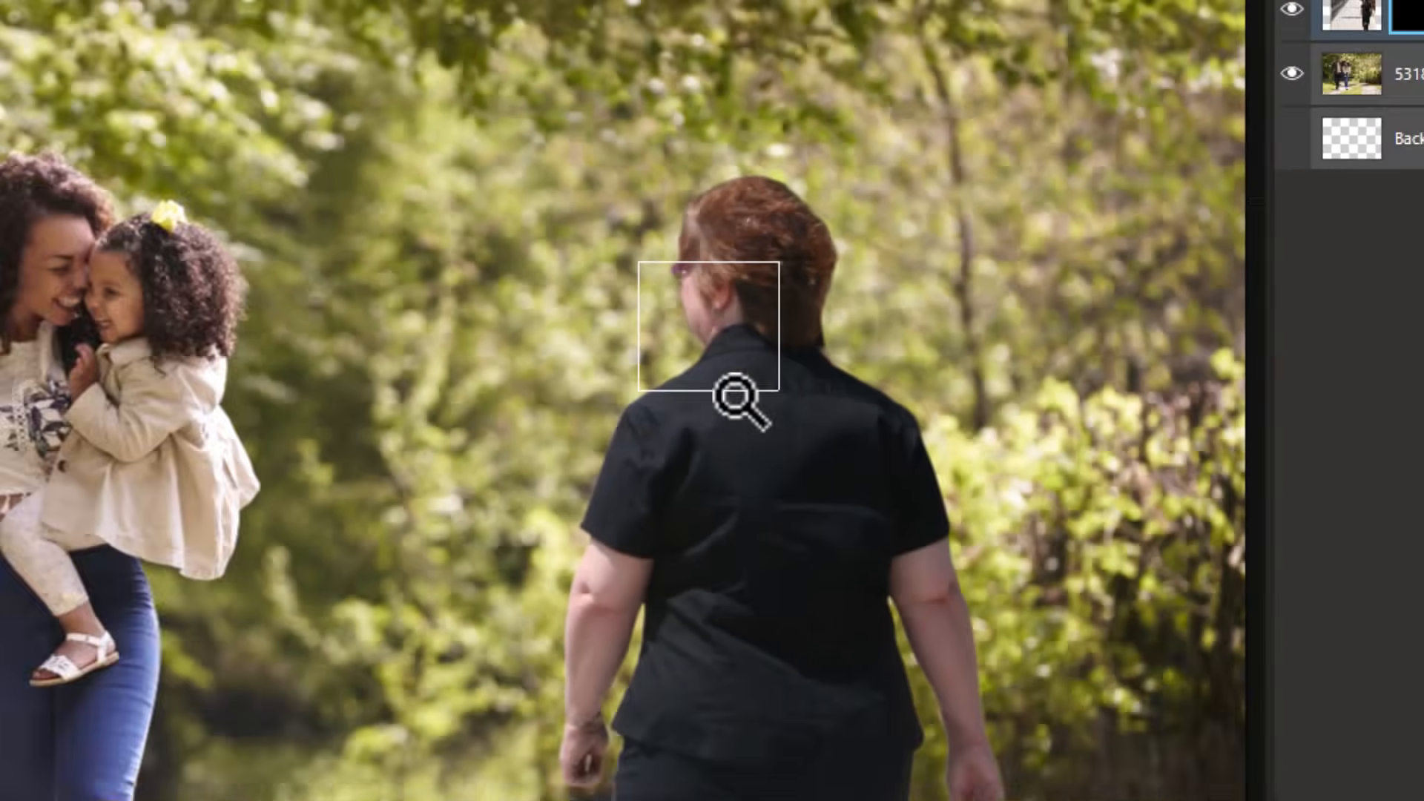
- Examine the cutout edges closely at 290% along the woman's face, sleeves, arms, hands and trousers
left_click_drag(738, 398, 741, 400)
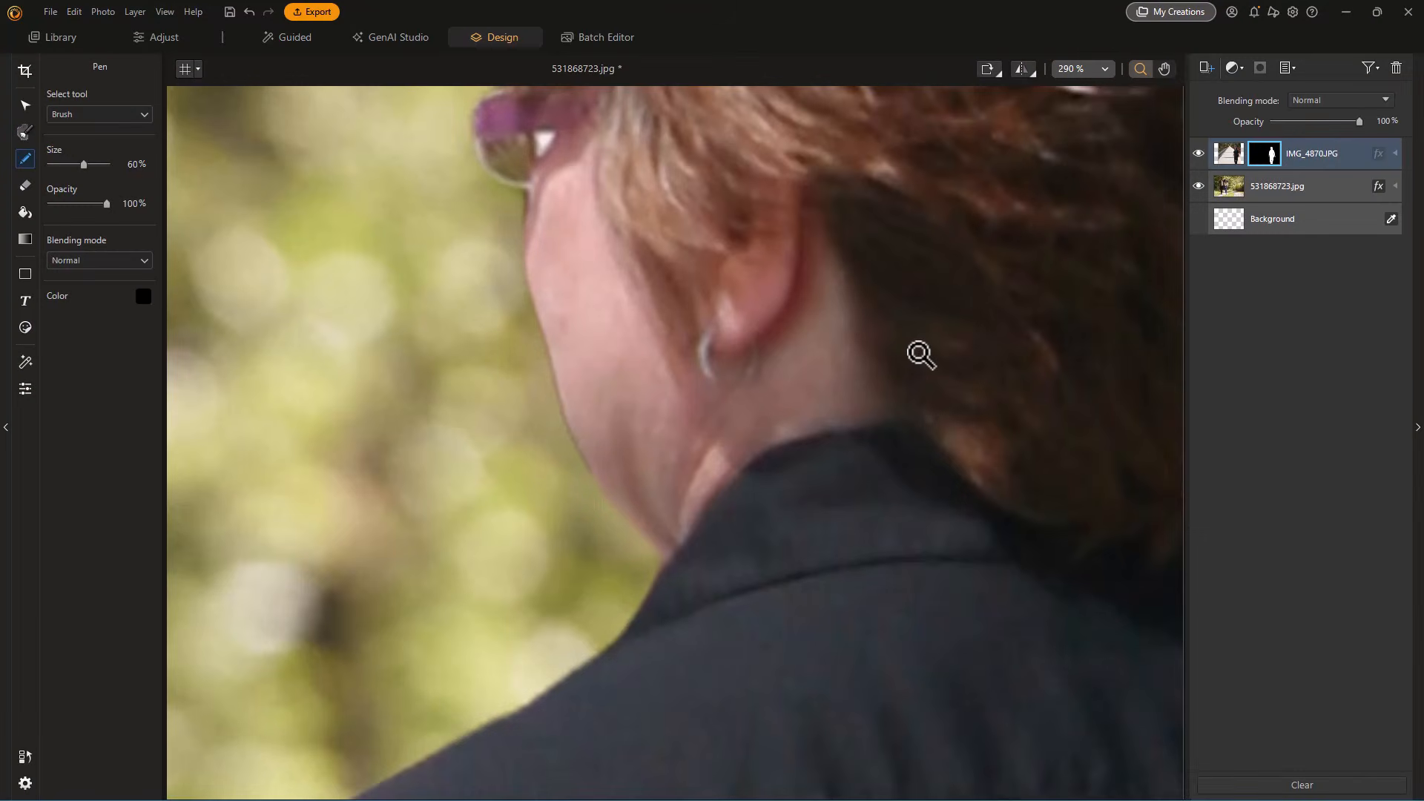
left_click(1166, 69)
left_click_drag(782, 181, 541, 104)
left_click_drag(980, 211, 1007, 140)
left_click_drag(358, 475, 761, 139)
left_click_drag(560, 511, 645, 134)
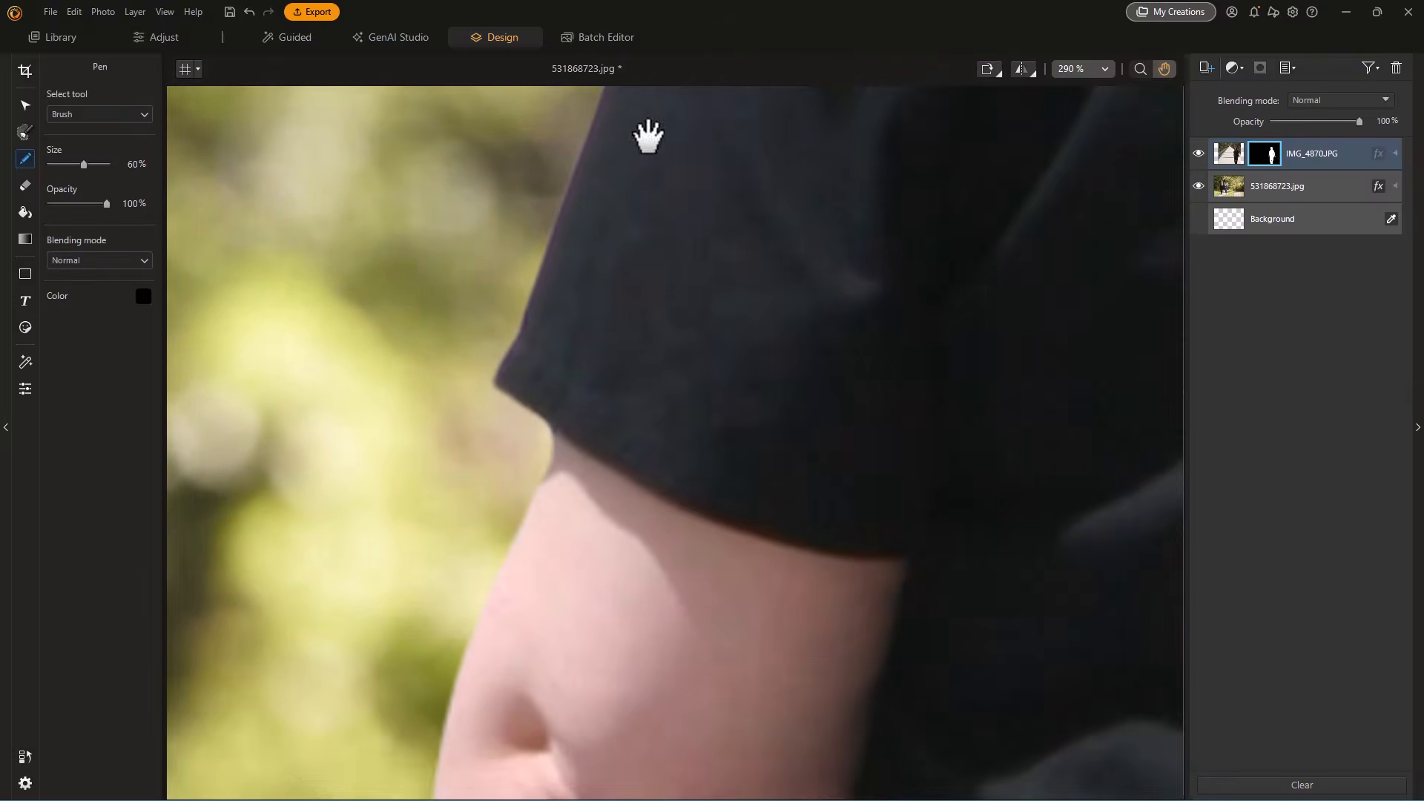
left_click_drag(646, 356, 629, 112)
left_click_drag(629, 455, 667, 45)
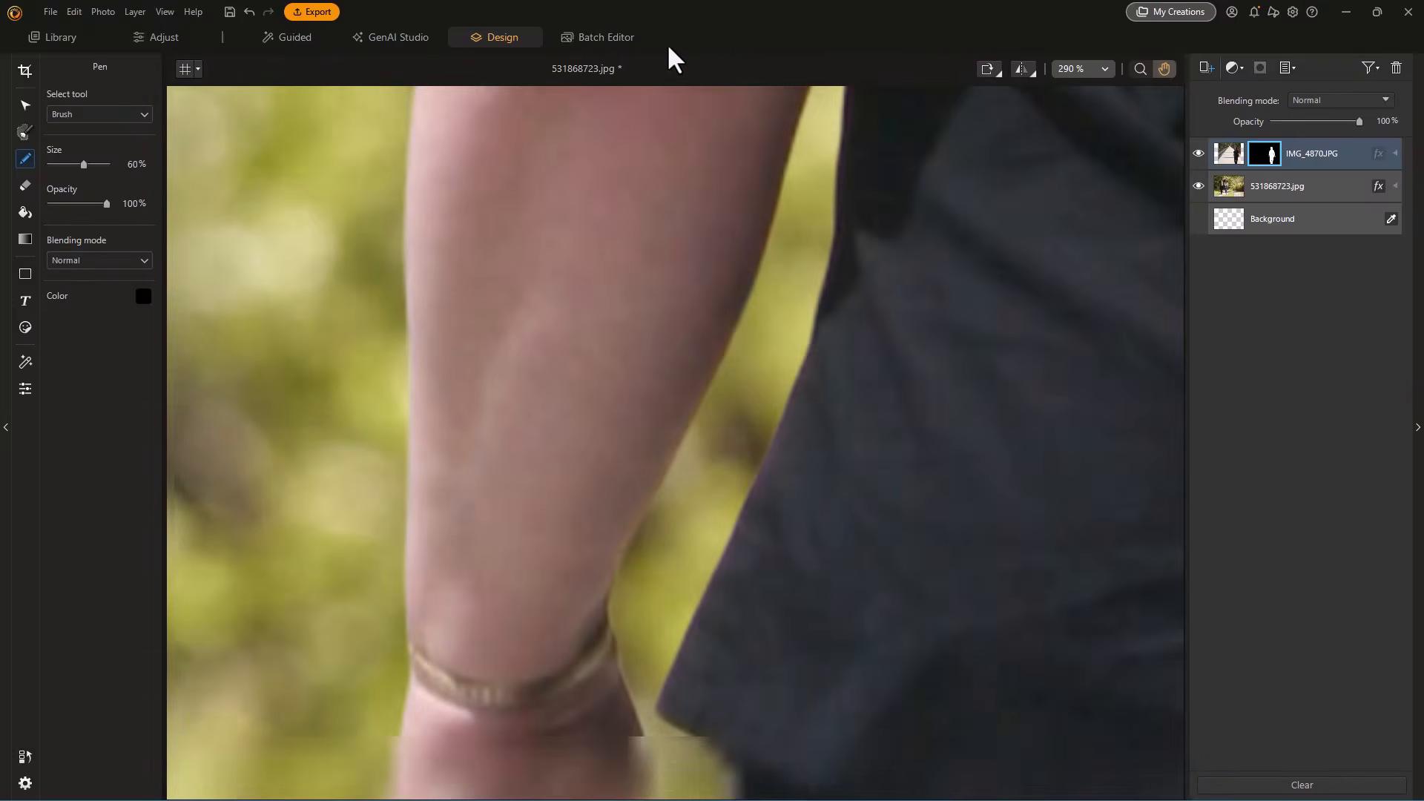
left_click_drag(574, 426, 587, 93)
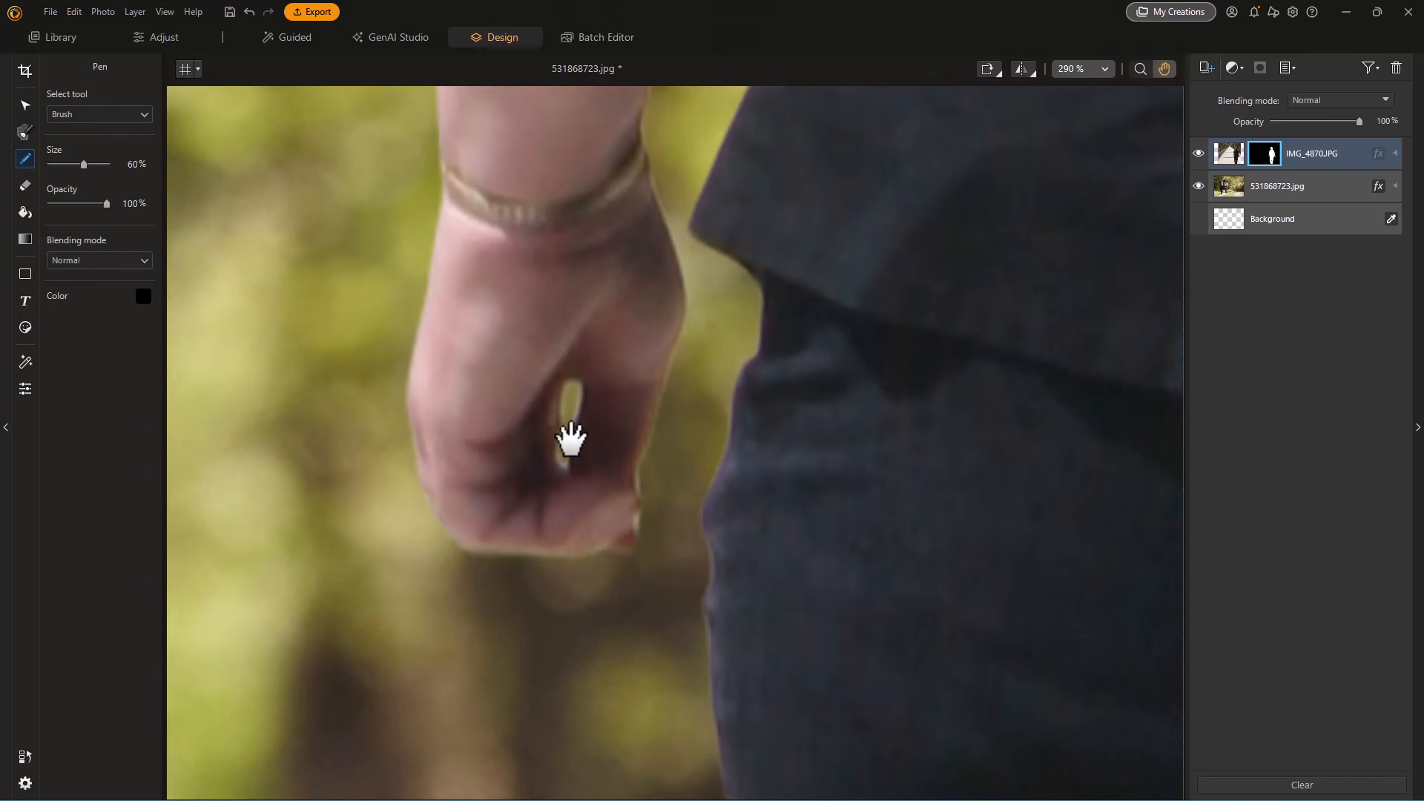
left_click_drag(1097, 445, 443, 376)
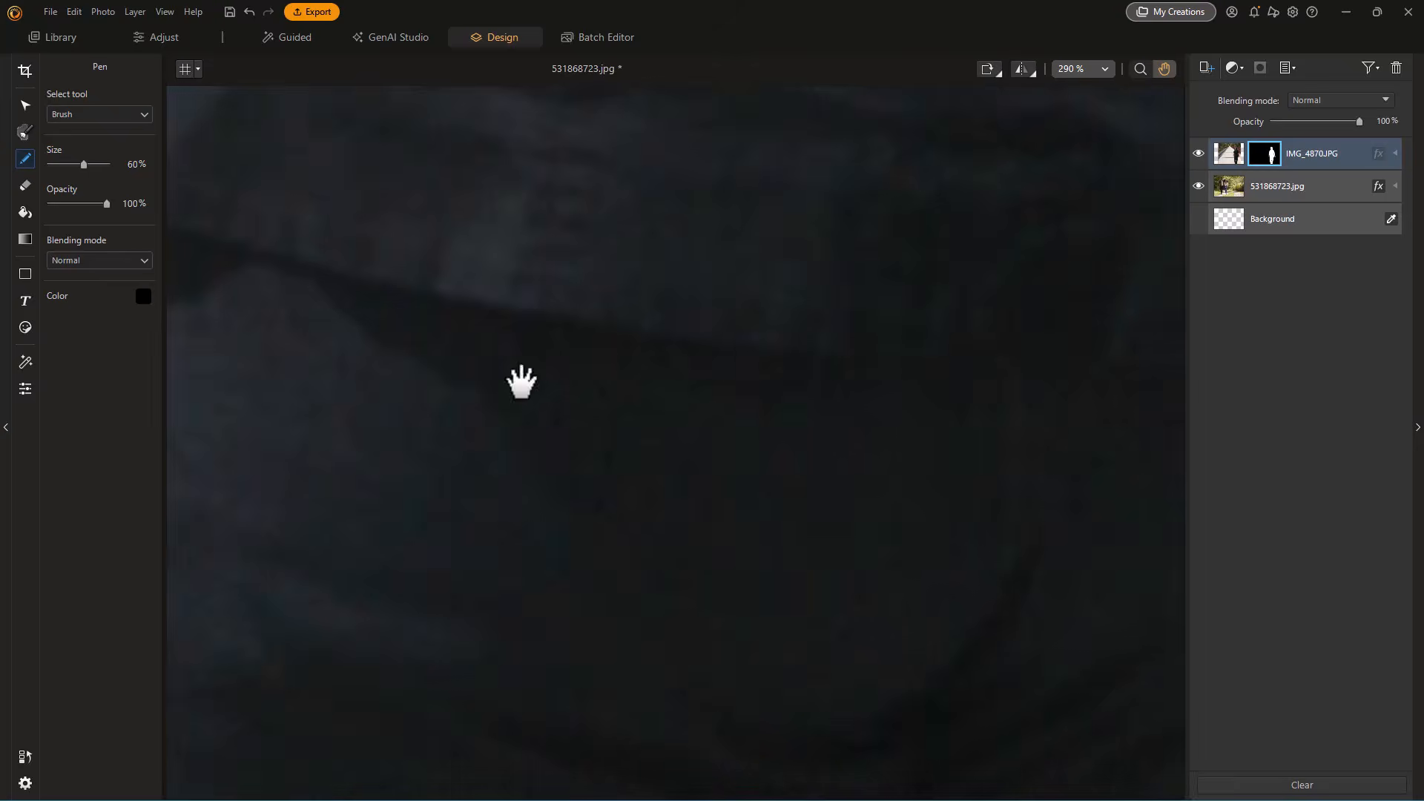
left_click_drag(816, 386, 161, 341)
left_click_drag(964, 408, 351, 422)
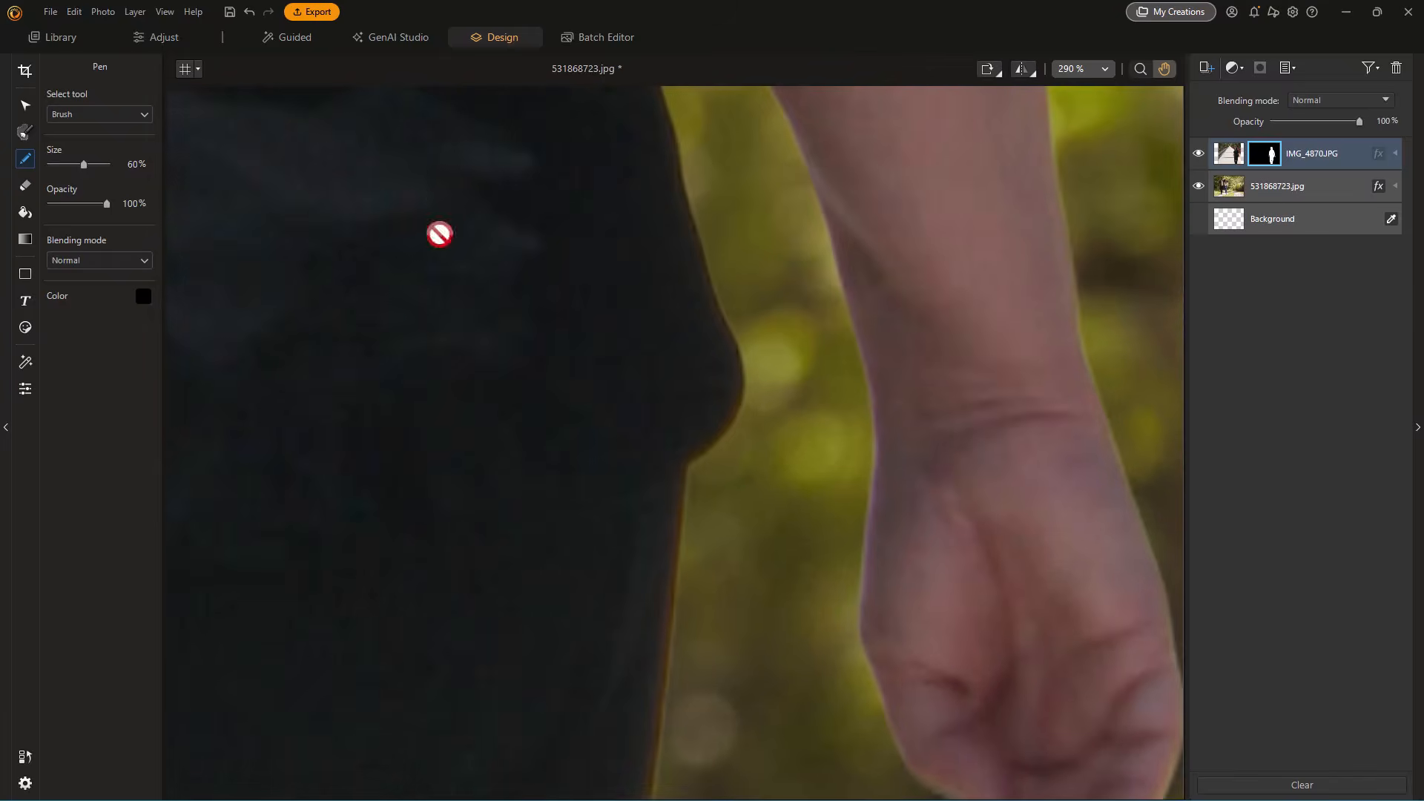
left_click_drag(426, 191, 638, 608)
left_click_drag(635, 220, 503, 759)
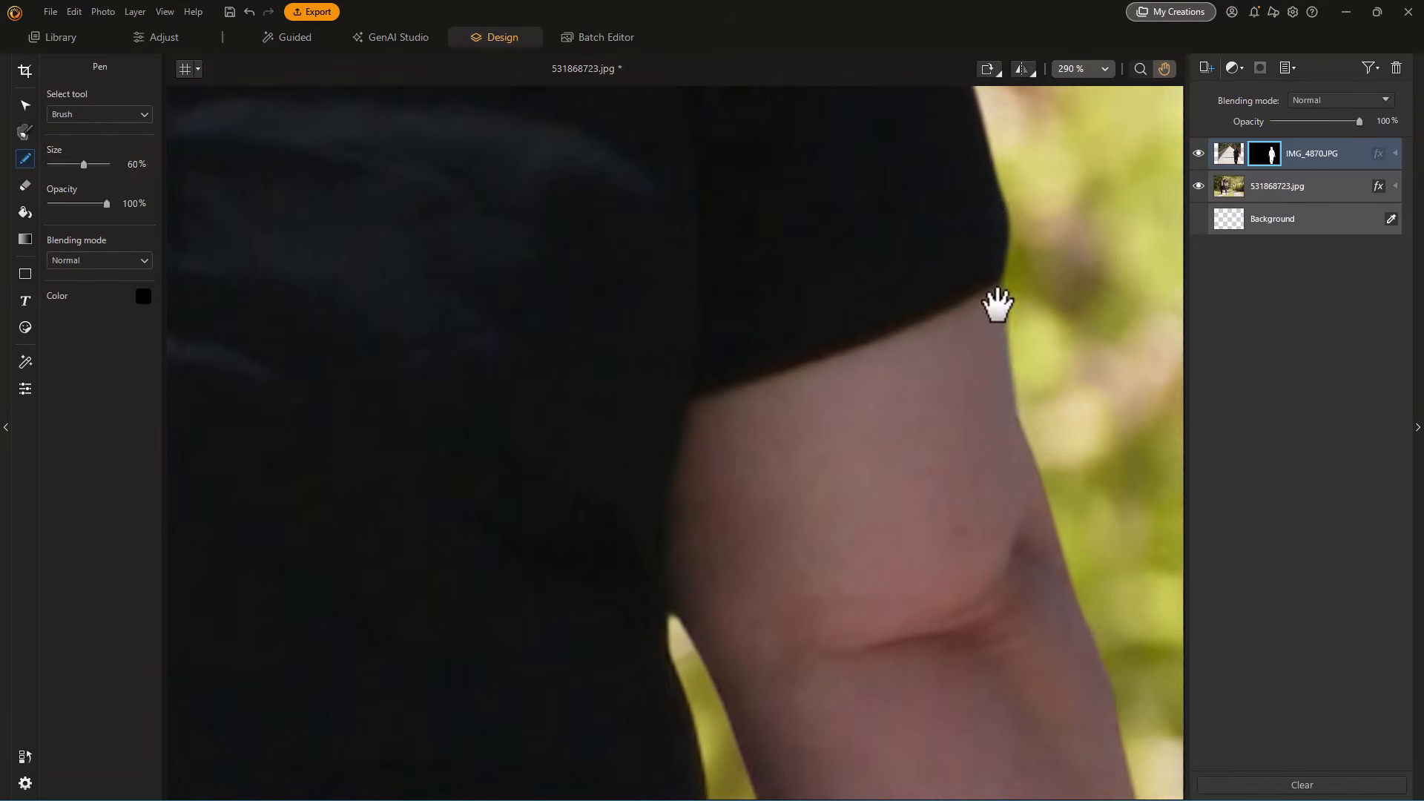
left_click(1103, 69)
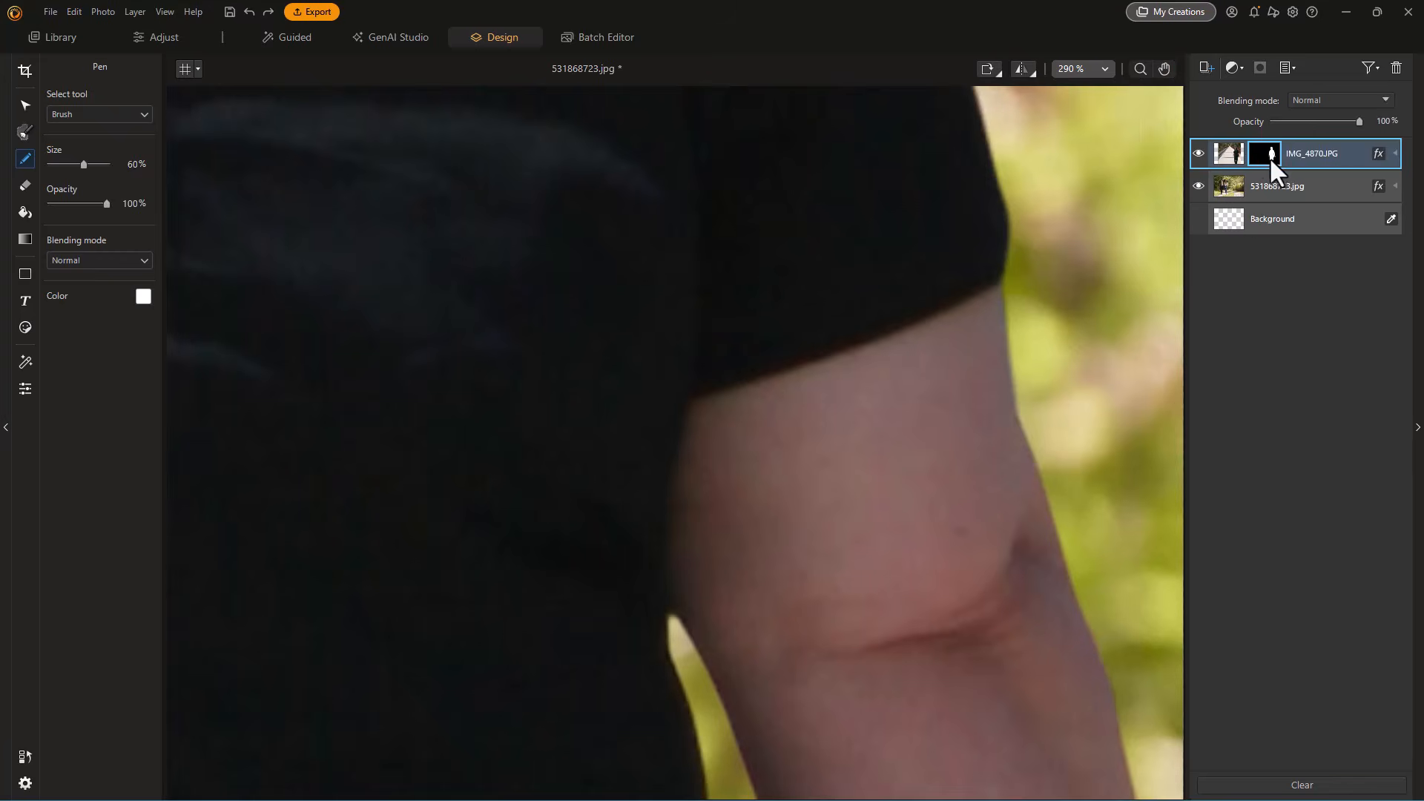
- Set the brush color to white and paint on the mask beside the woman's sleeve and upper arm to reveal the bridge photo
left_click(1267, 153)
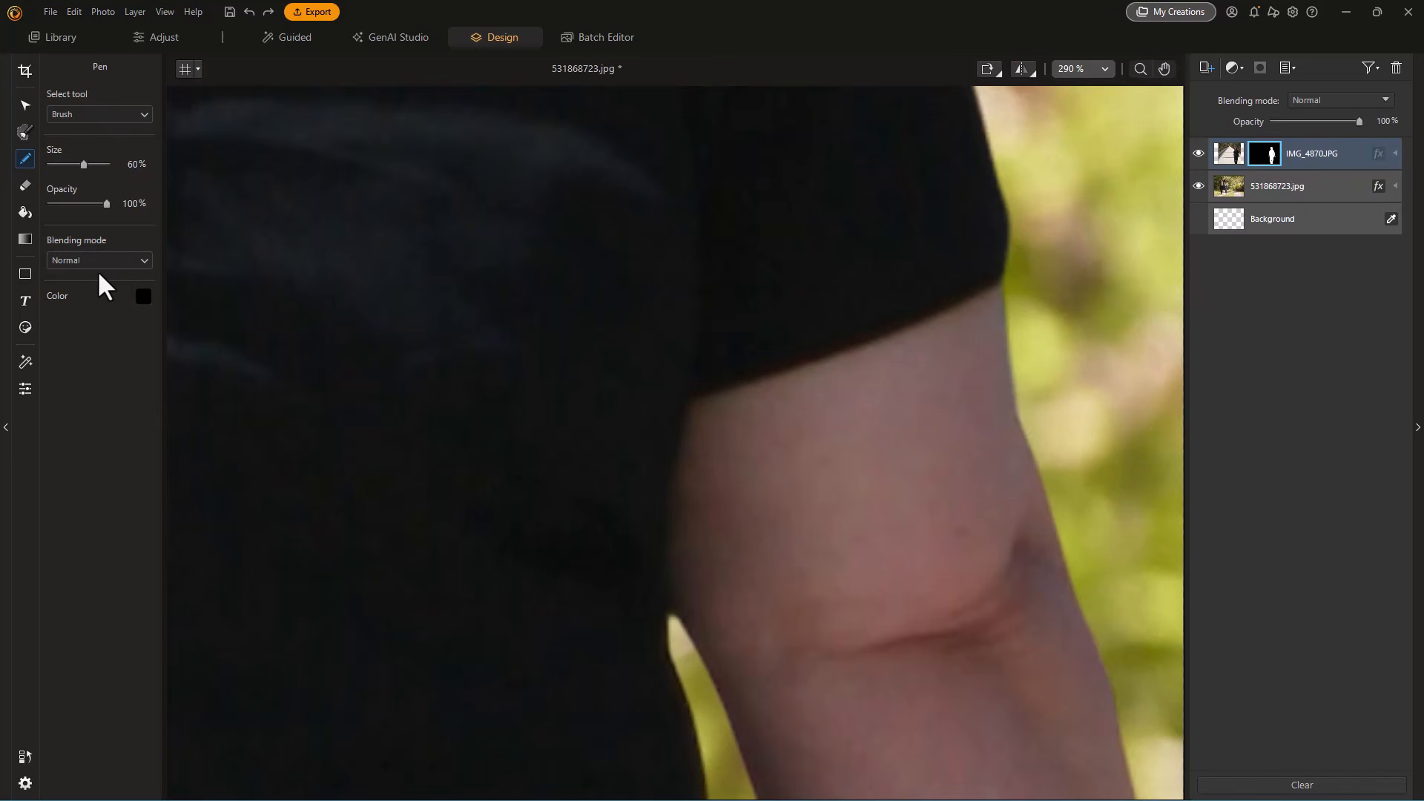
left_click(143, 296)
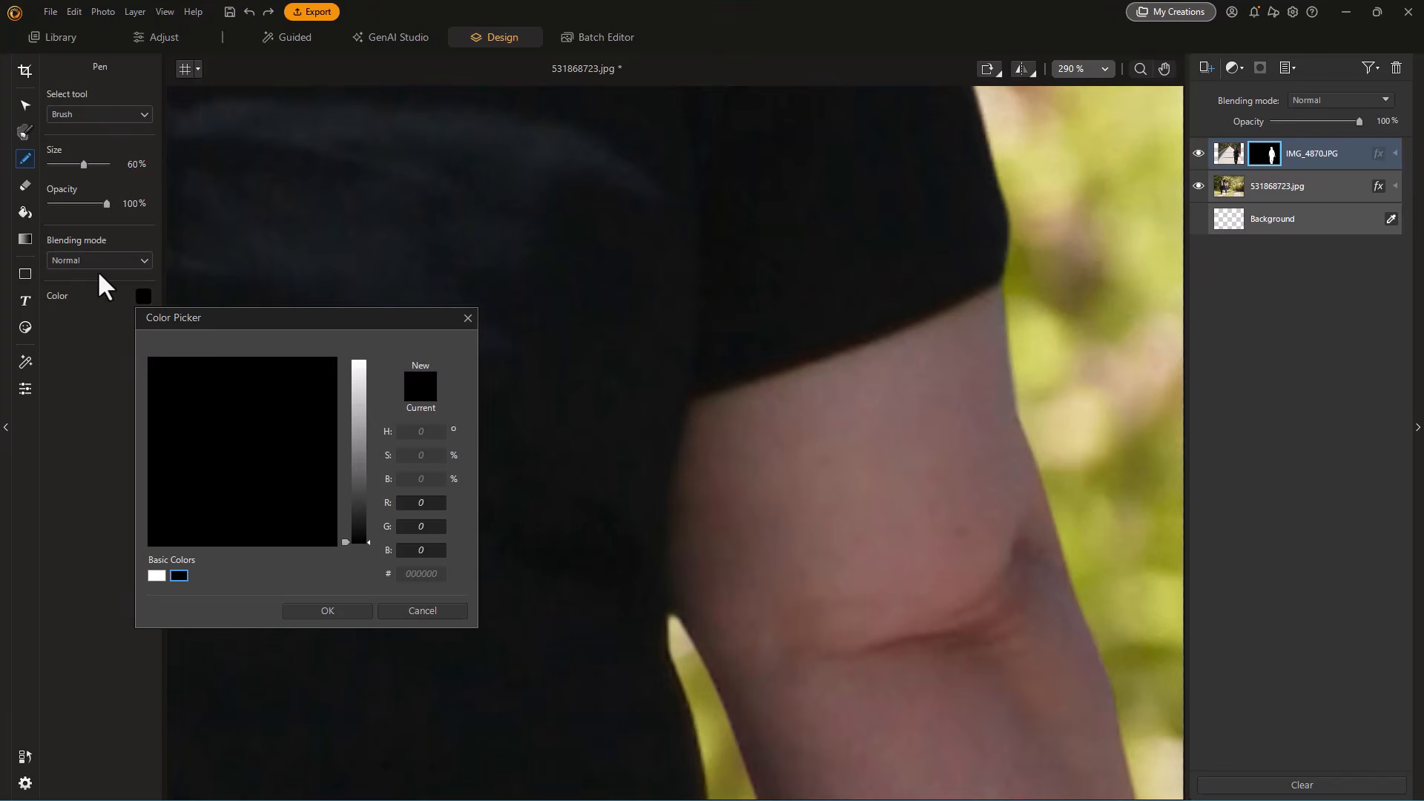
left_click(152, 575)
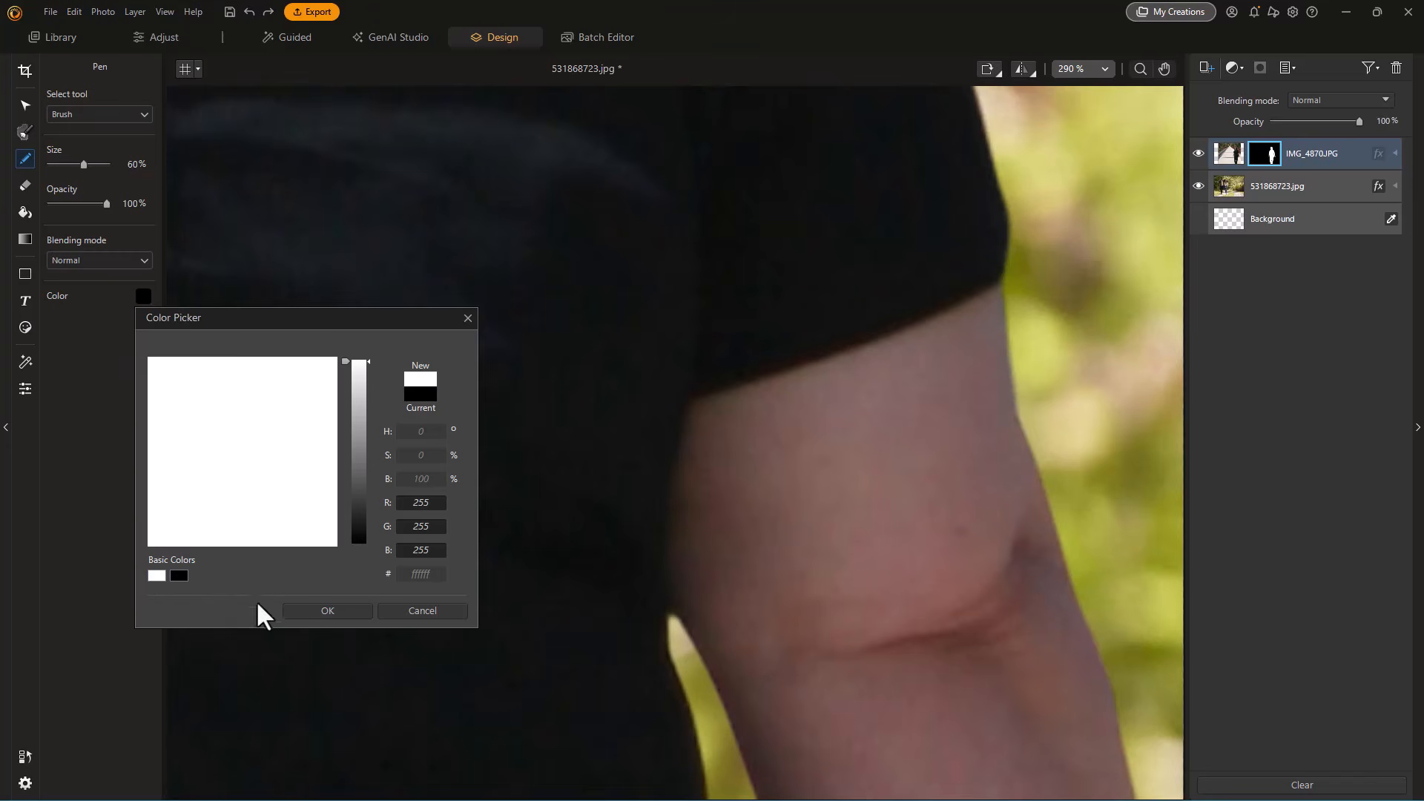
left_click(327, 610)
mouse_move(1037, 388)
left_mouse_down()
mouse_move(1040, 366)
mouse_move(1055, 445)
mouse_move(1043, 229)
mouse_move(1106, 356)
mouse_move(1087, 193)
mouse_move(1138, 420)
mouse_move(1112, 509)
left_mouse_up()
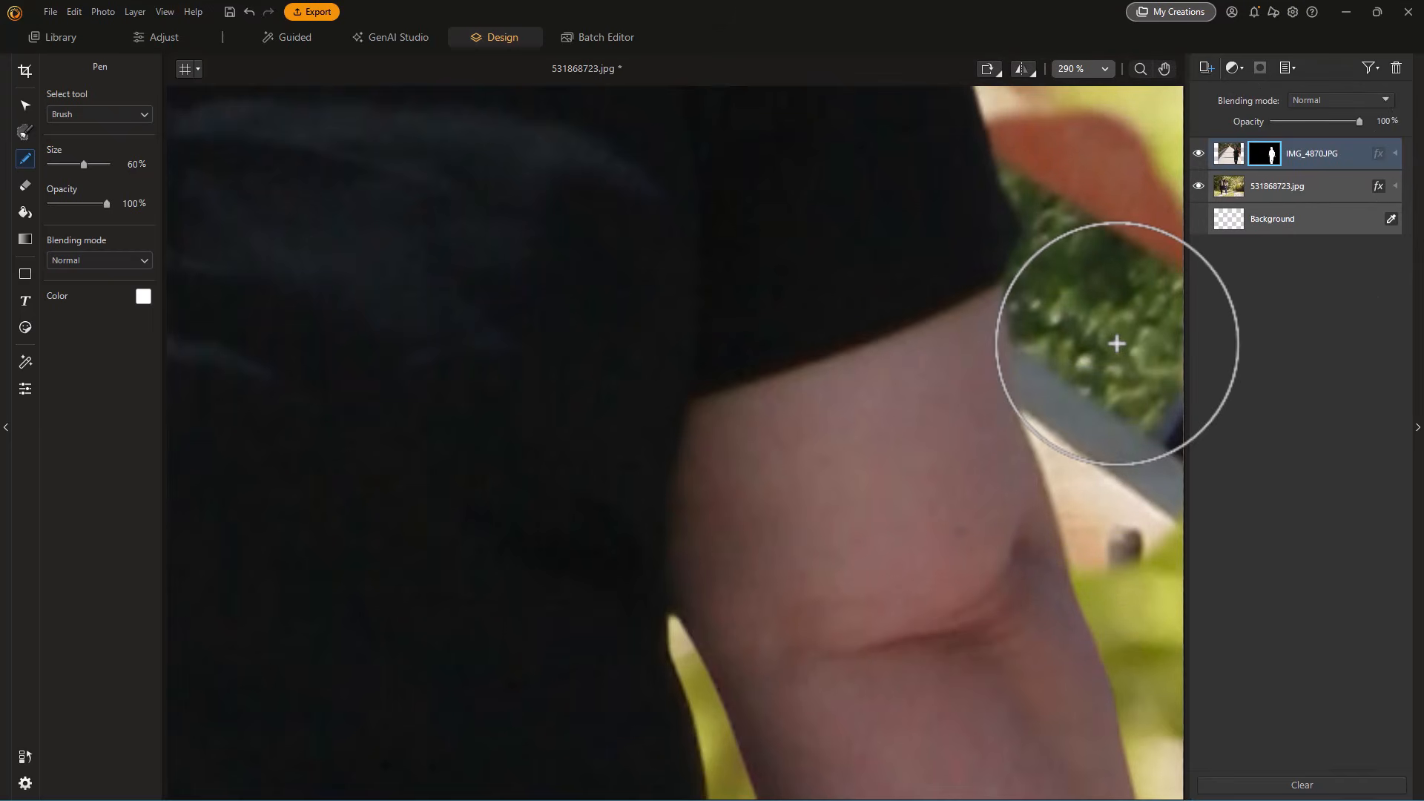
- Undo the white mask painting beside the woman's sleeve and upper arm
key("ctrl+z")
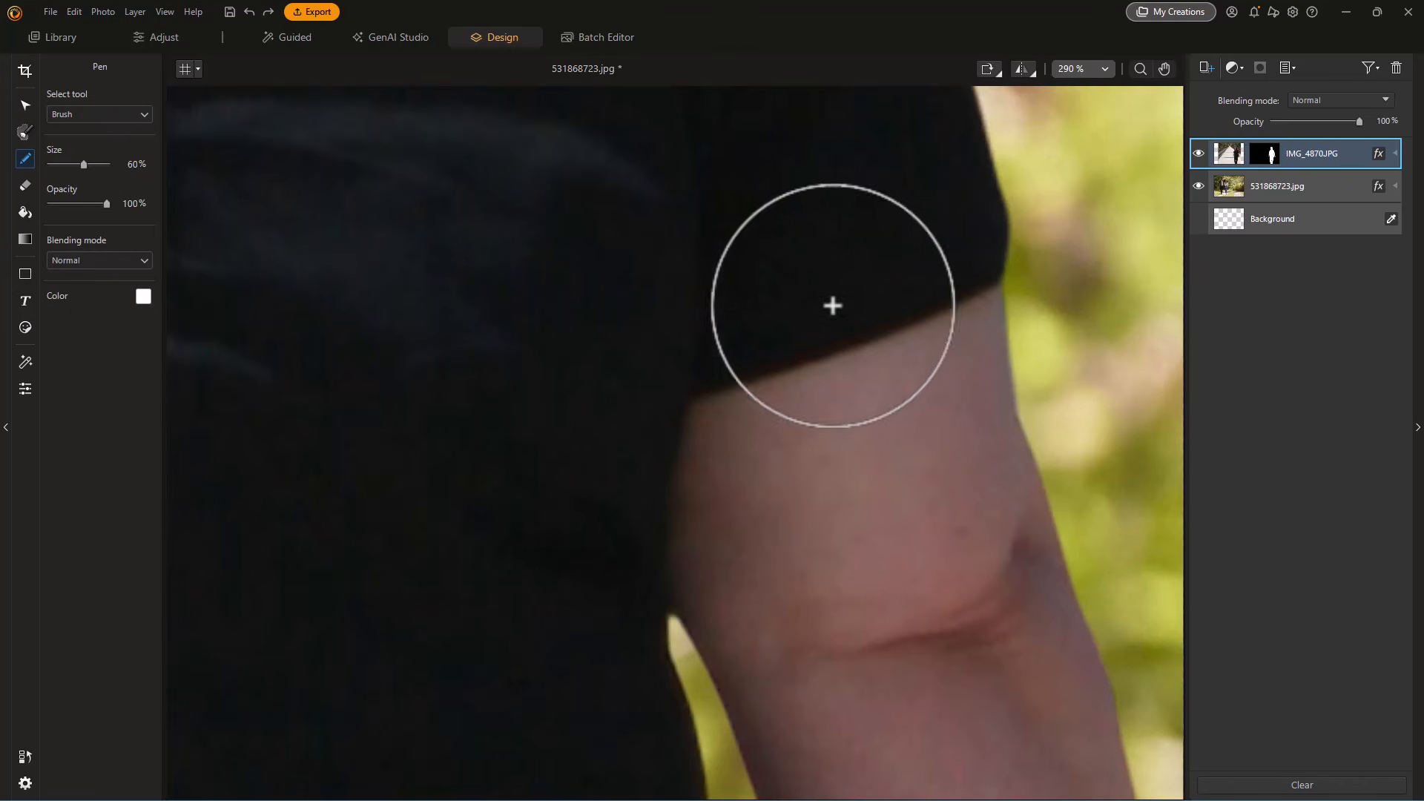
left_click(1088, 70)
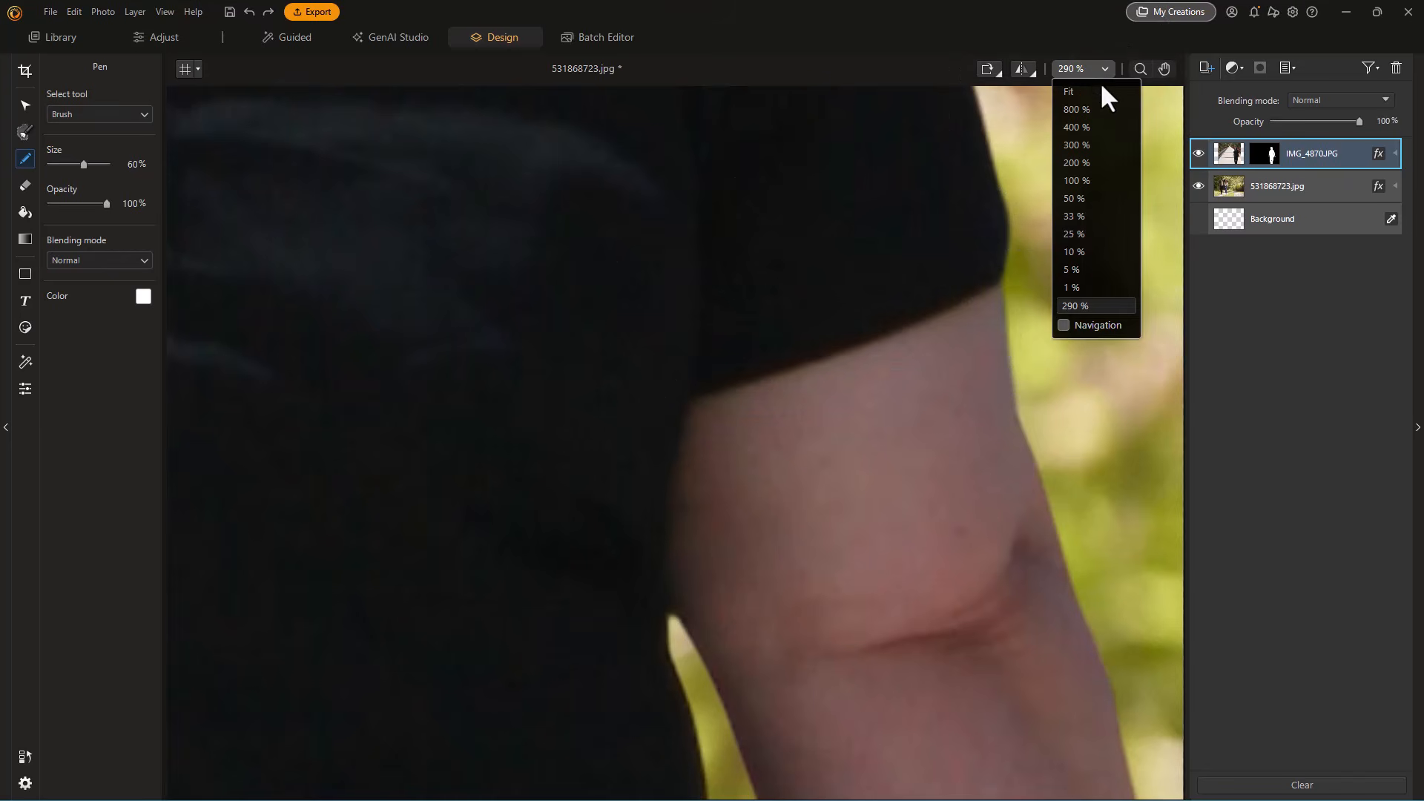
left_click(1084, 92)
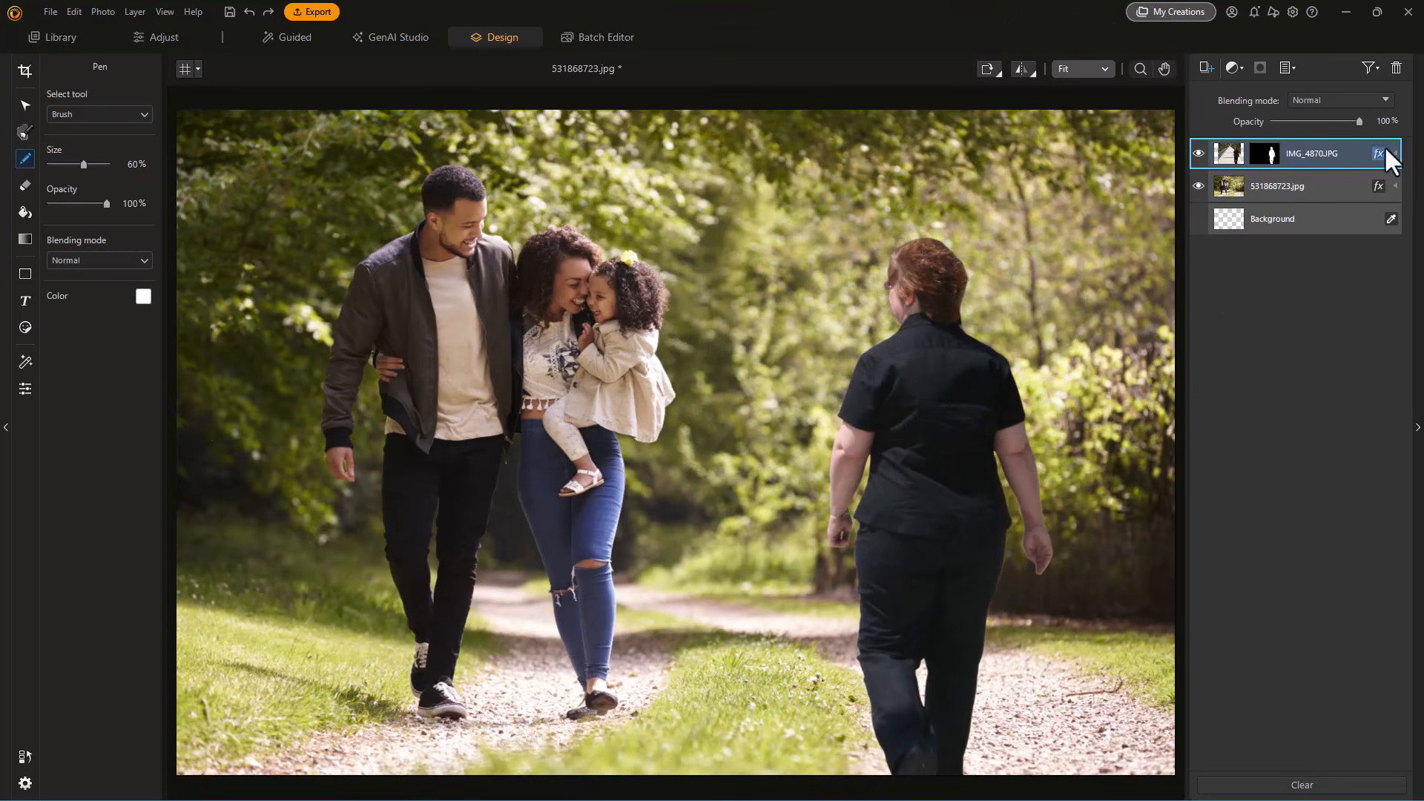
- Flip the woman's layer horizontally and move her back onto the gravel path beside the family
left_click(1266, 154)
left_click(1022, 69)
left_click(1024, 69)
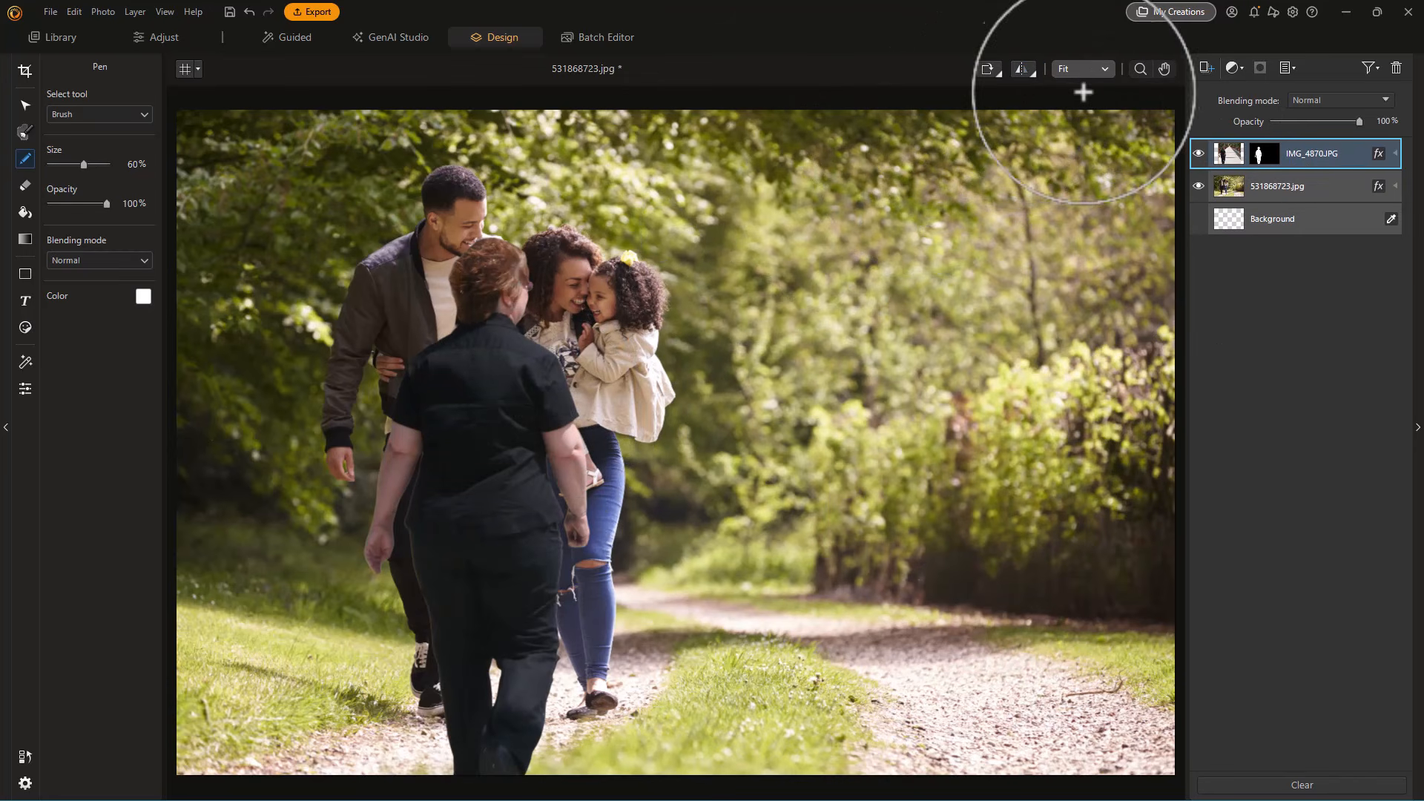
left_click(25, 105)
left_click_drag(499, 436, 938, 455)
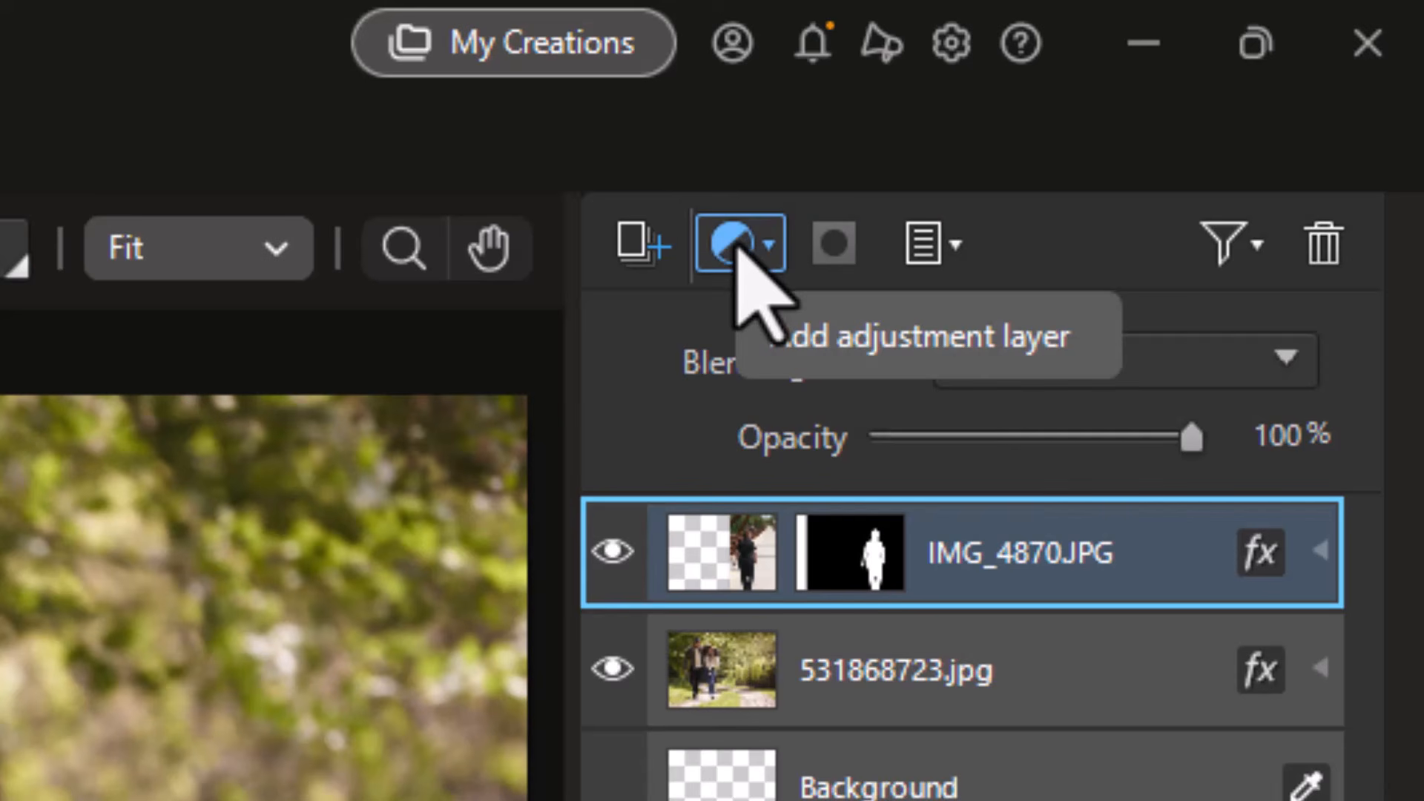
- Add a Curve adjustment layer above the woman's layer with Darks at -38 and Lights at 24
left_click(739, 243)
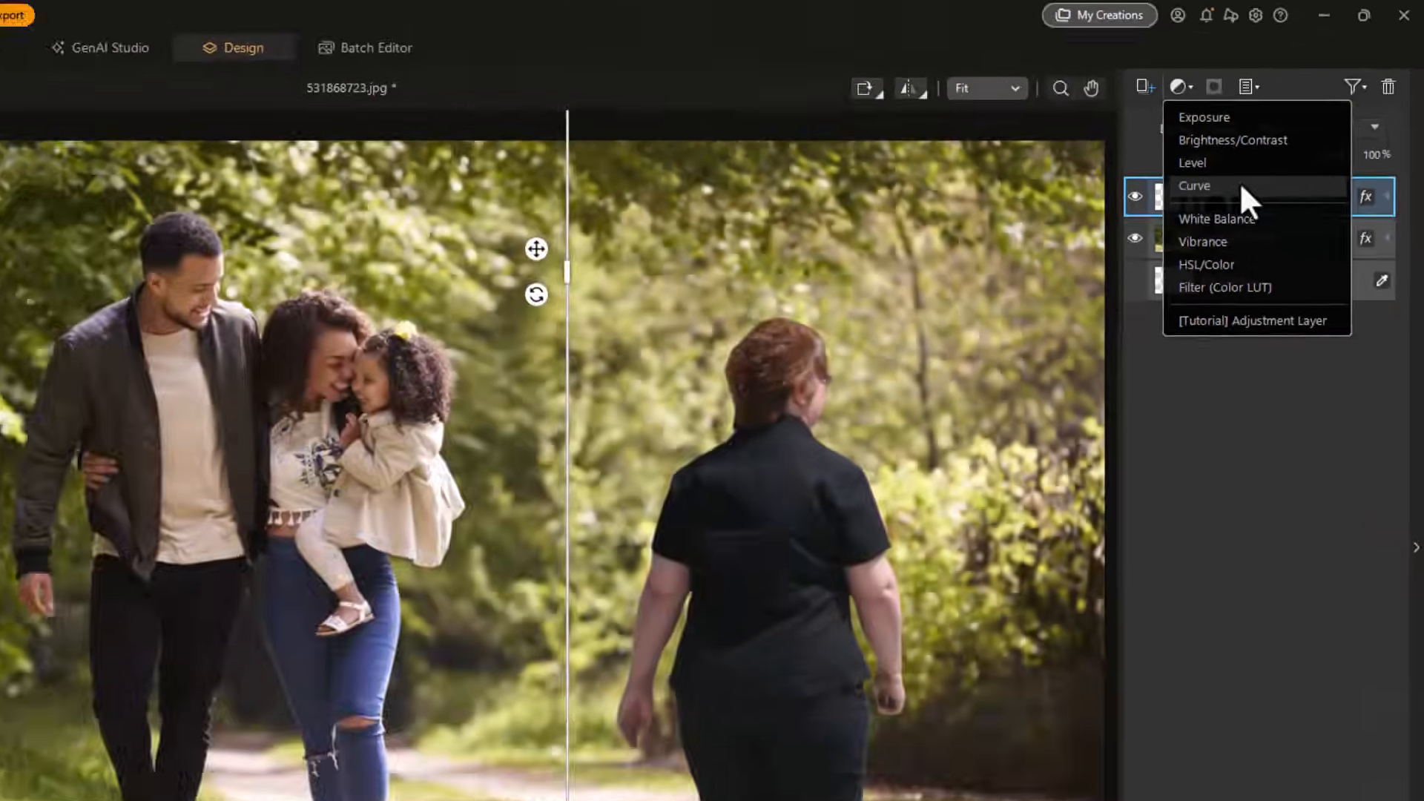
left_click(912, 522)
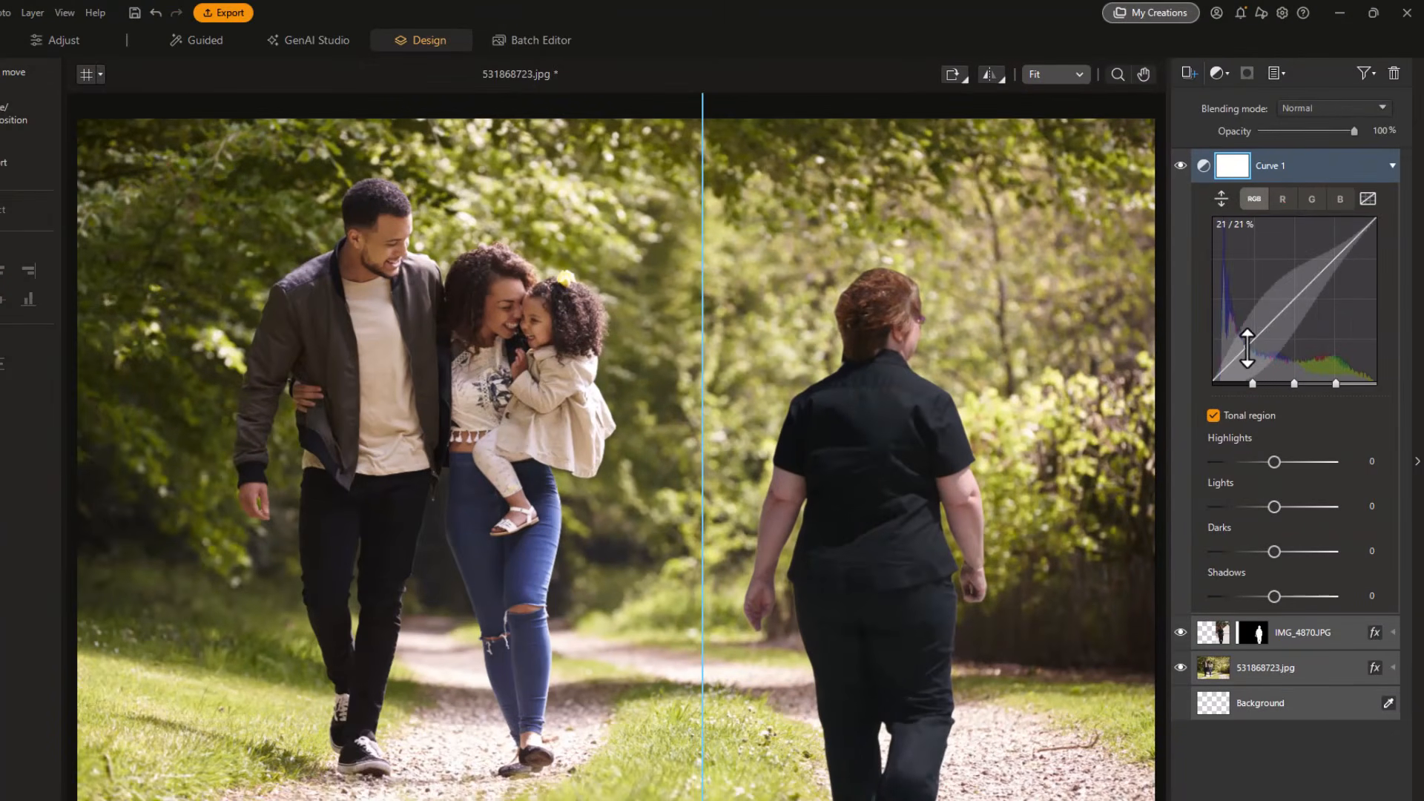
mouse_move(1246, 326)
left_mouse_down()
mouse_move(1246, 307)
mouse_move(1250, 352)
mouse_move(1232, 344)
left_mouse_up()
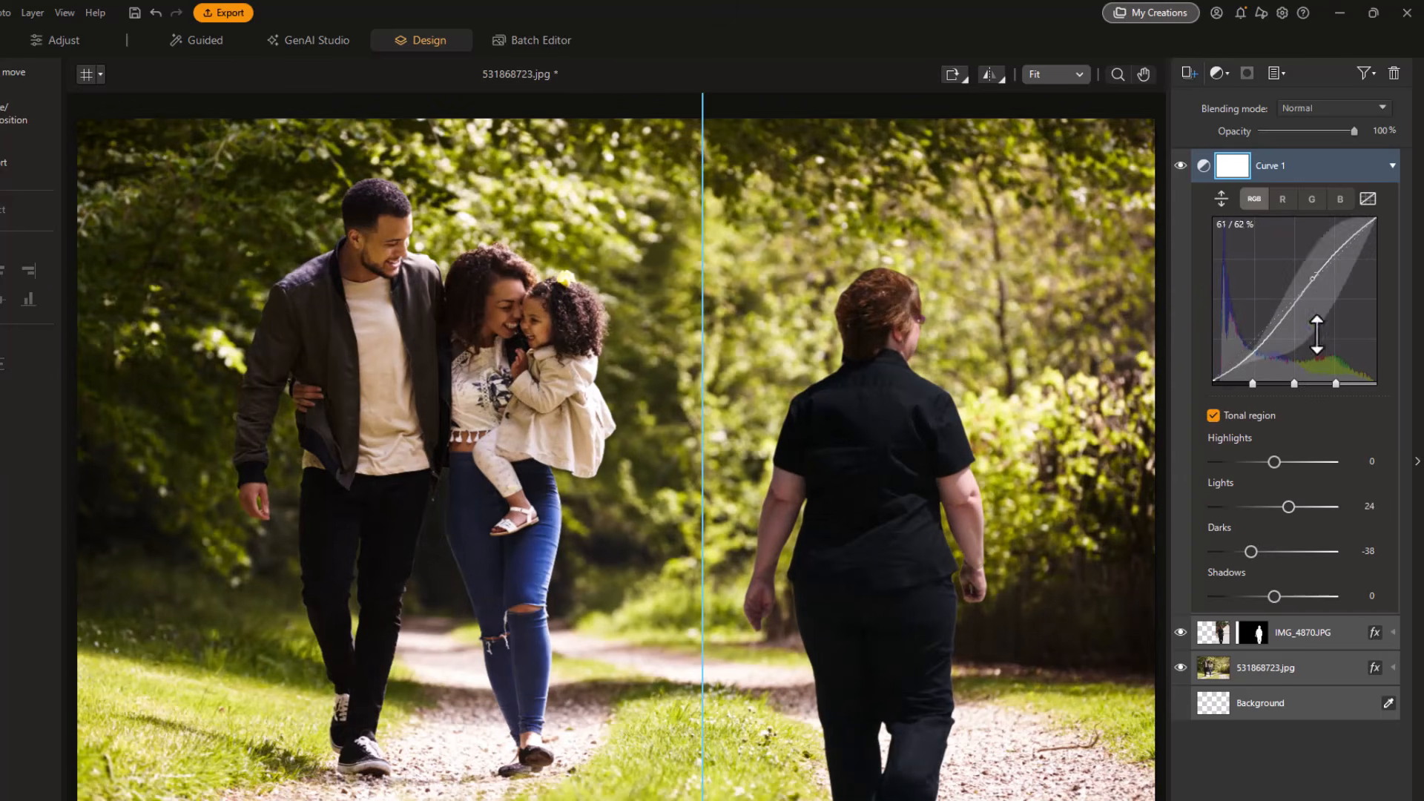
- Apply a clipping mask to the Curve 1 layer so it affects only the woman's layer
left_click(1350, 162)
right_click(1275, 172)
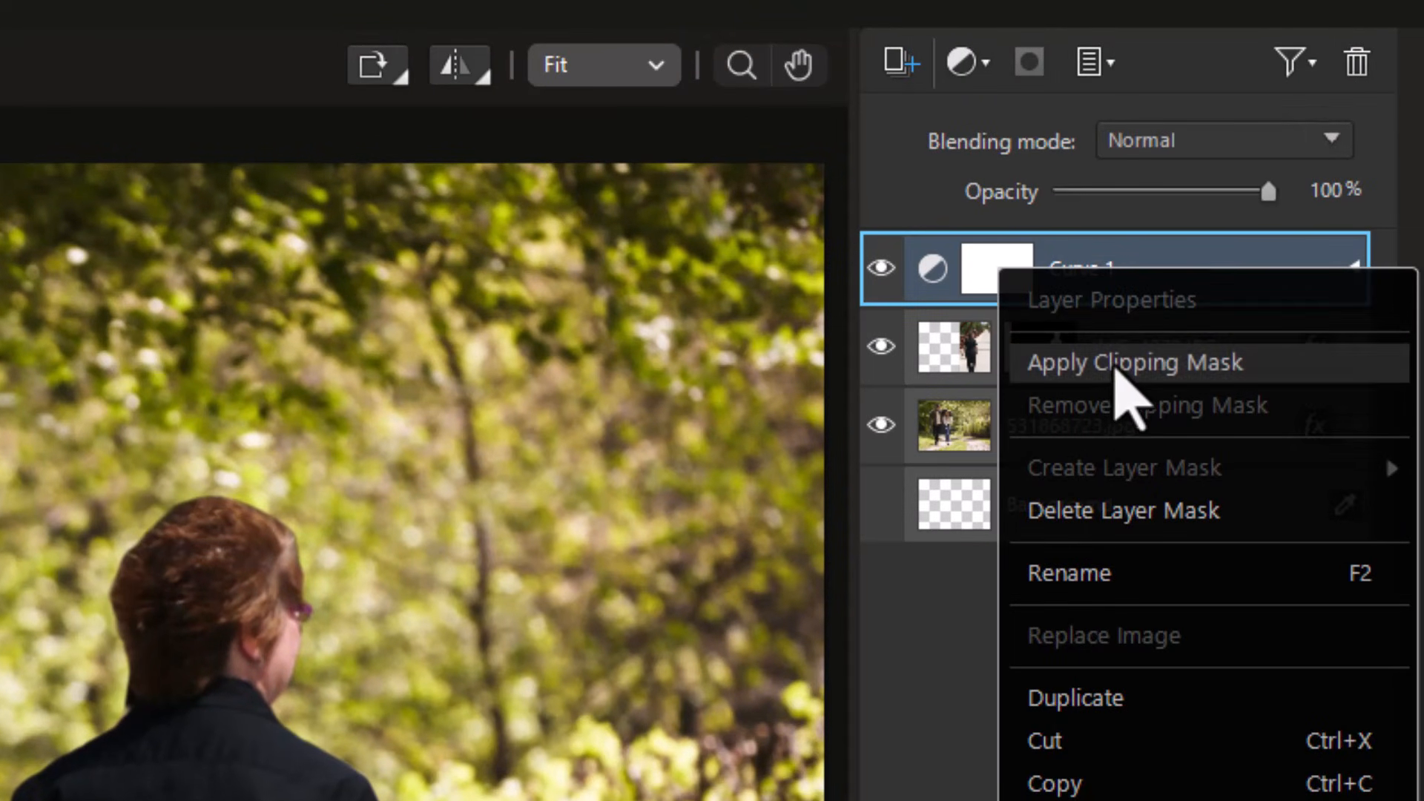
left_click(1112, 363)
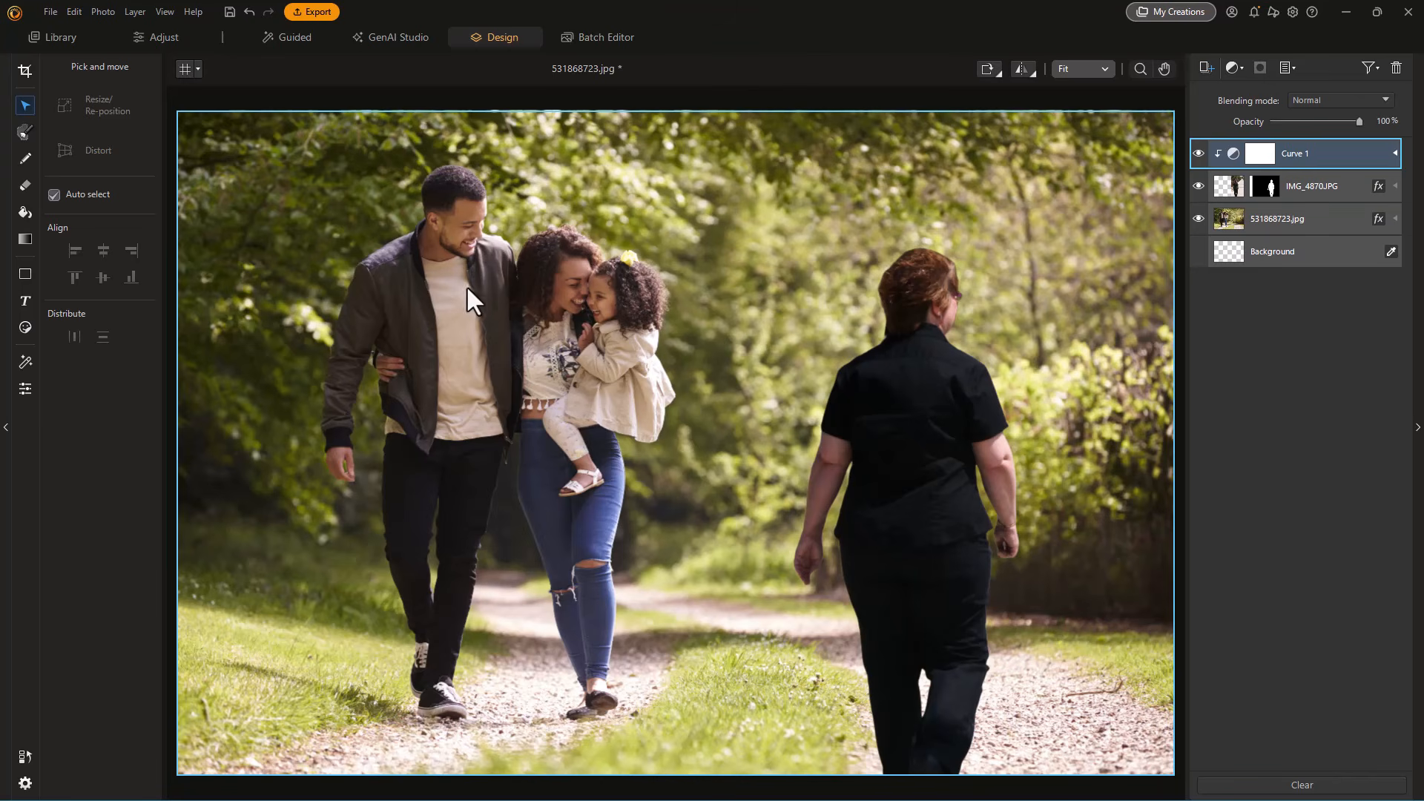
- Compare the image with and without the Curve 1 adjustment, and leave that layer hidden
left_click(1198, 152)
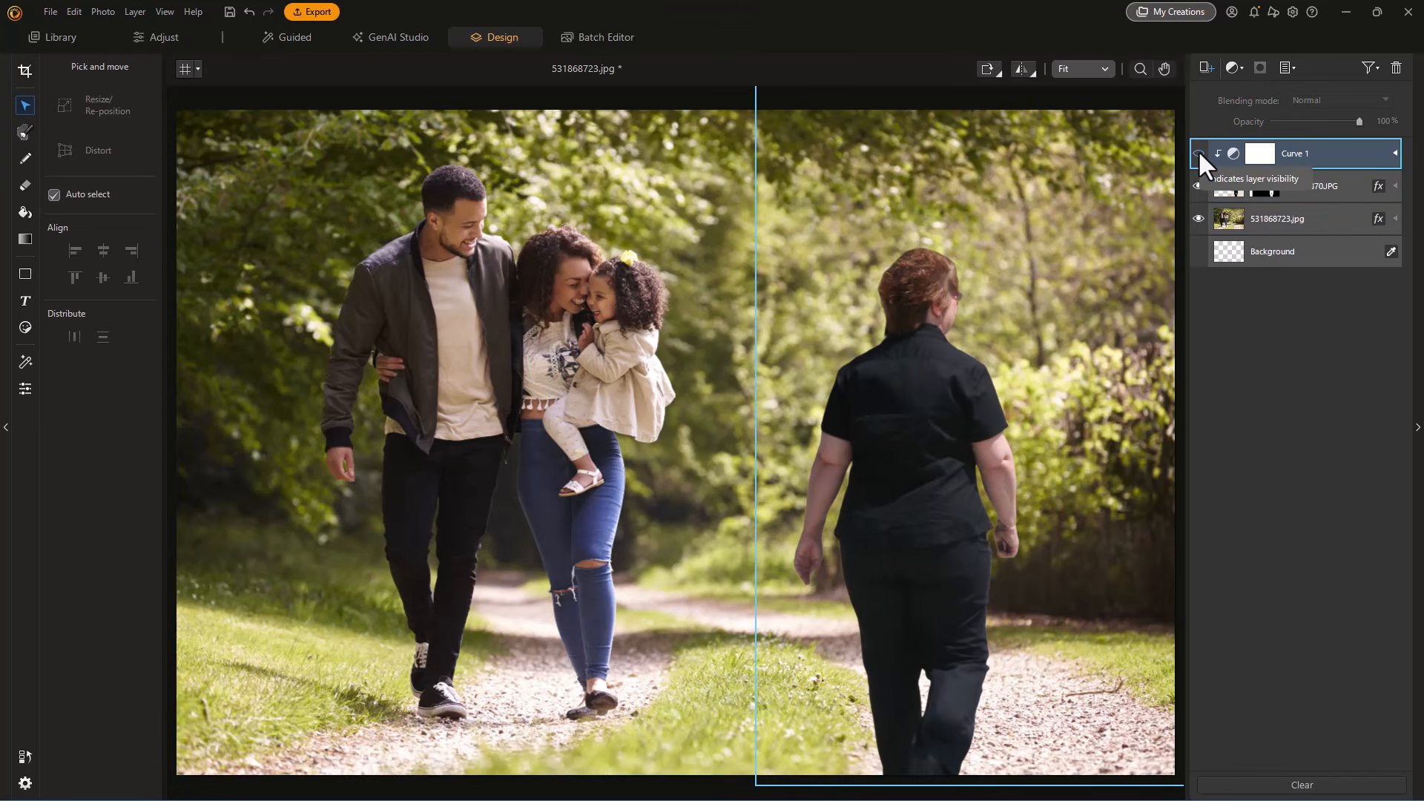
left_click(1199, 151)
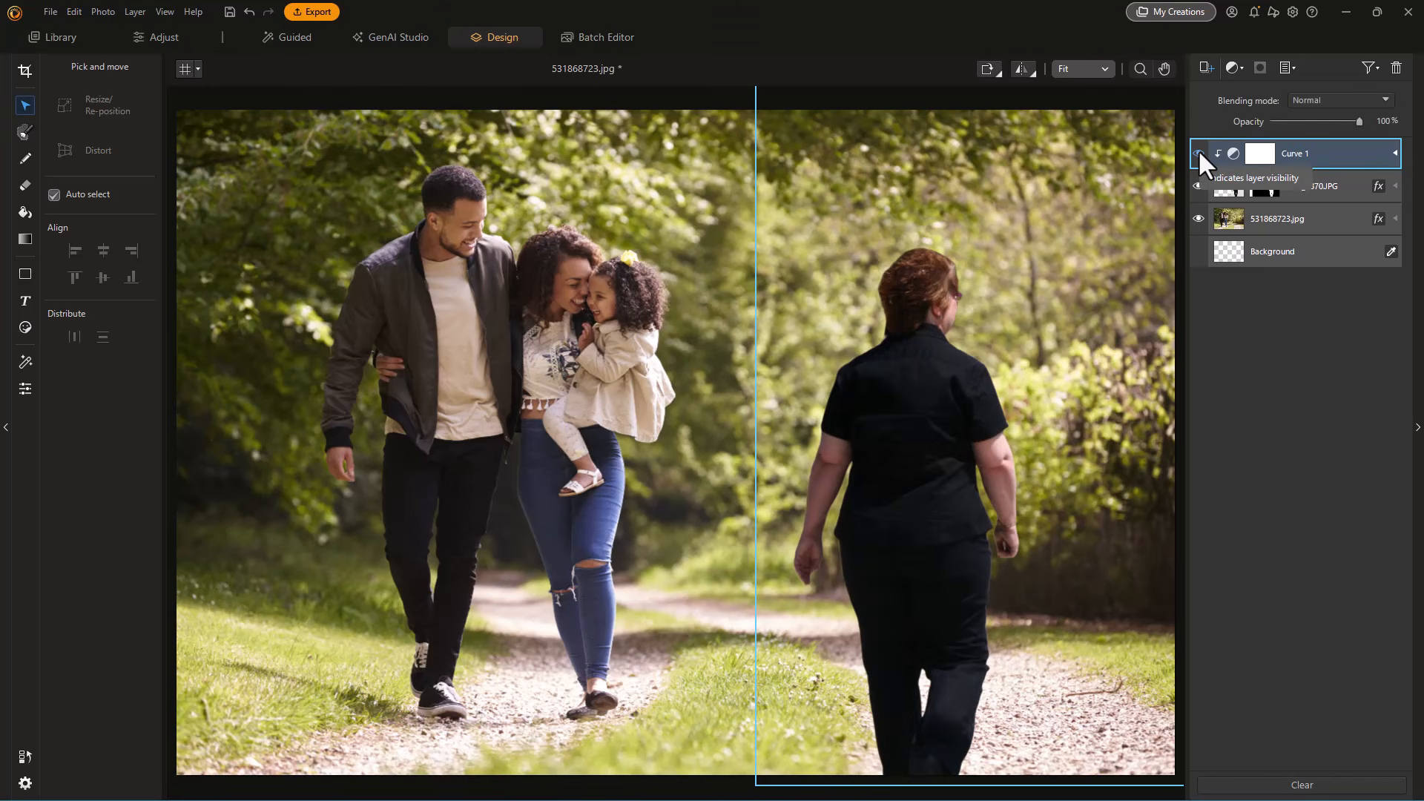
left_click(1199, 151)
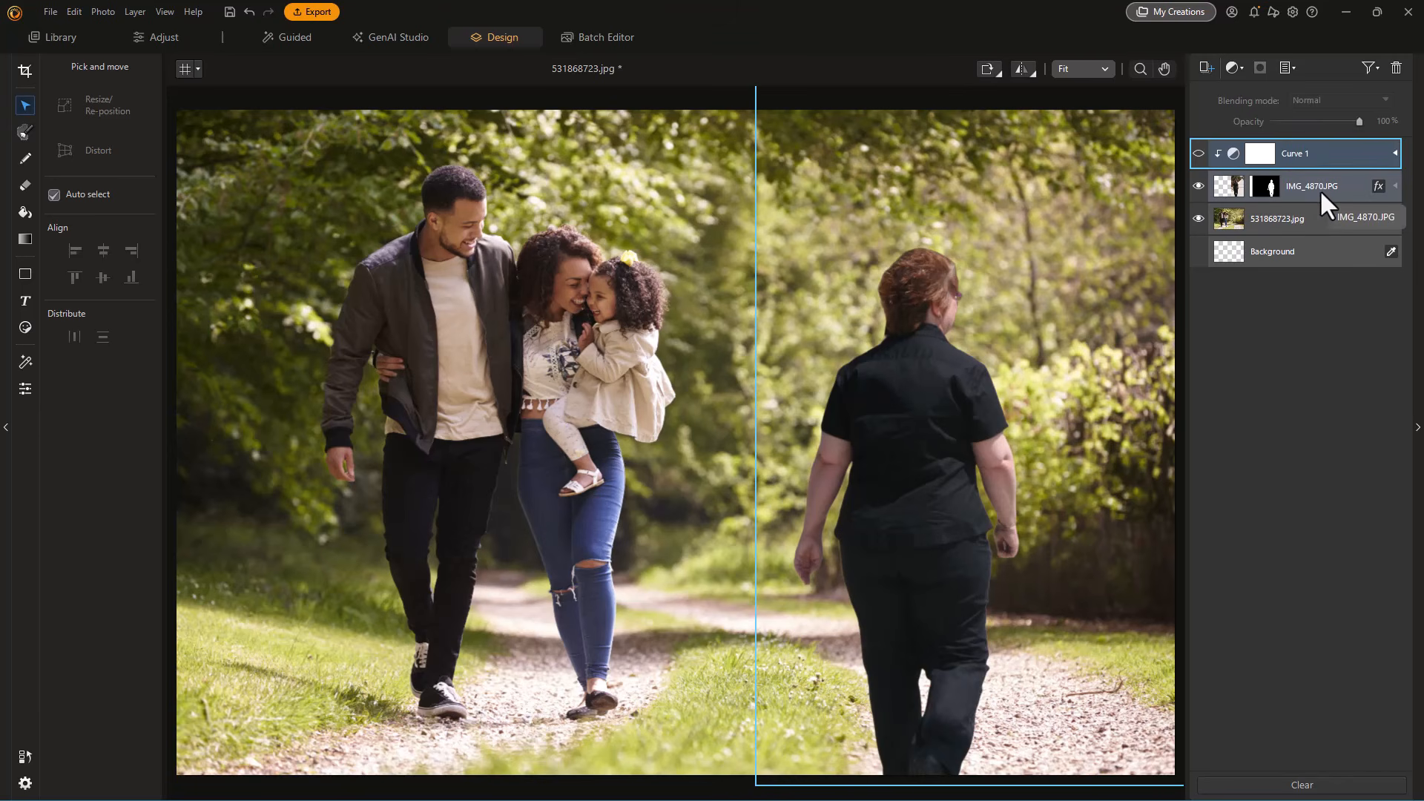
- Save the layered project as a PHI file named test 2
left_click(49, 9)
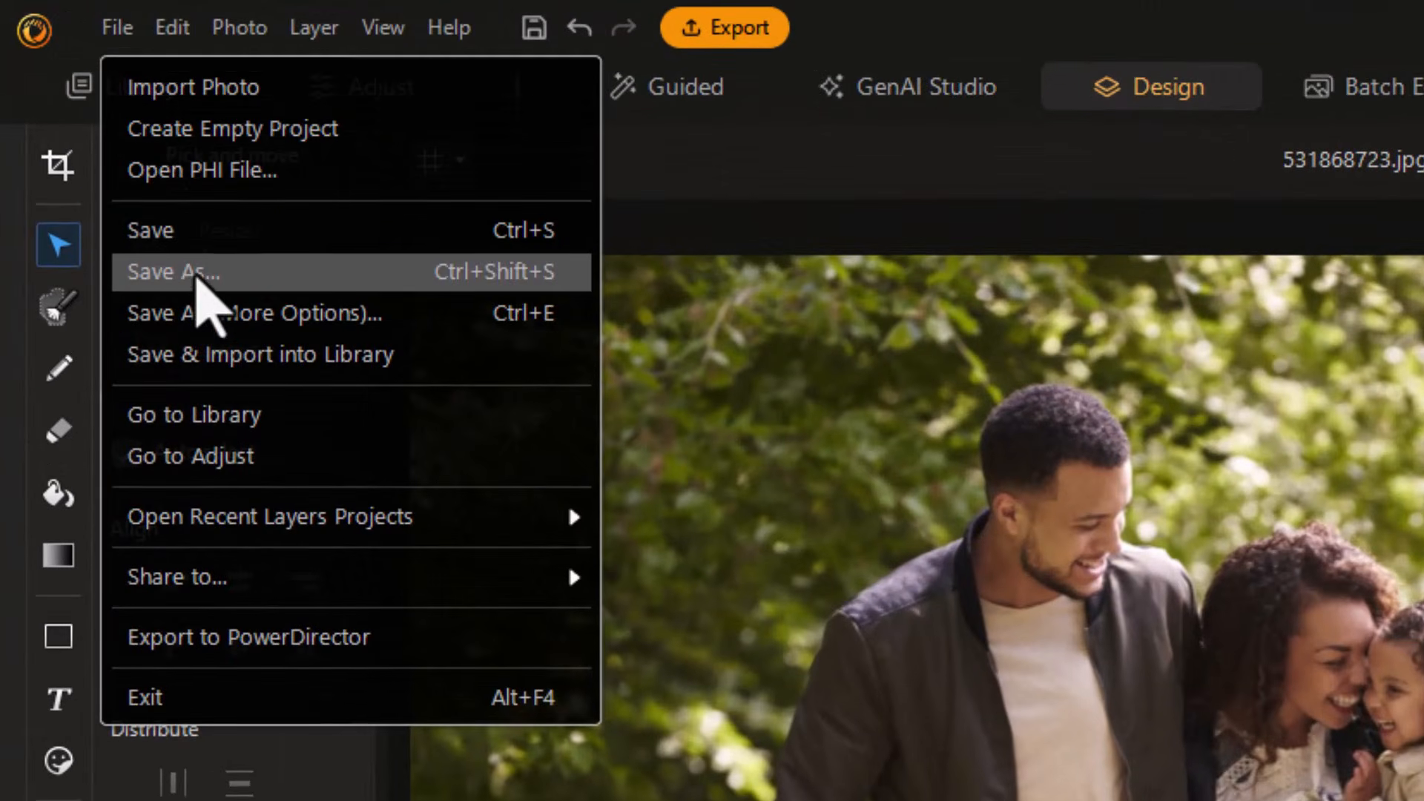
left_click(194, 276)
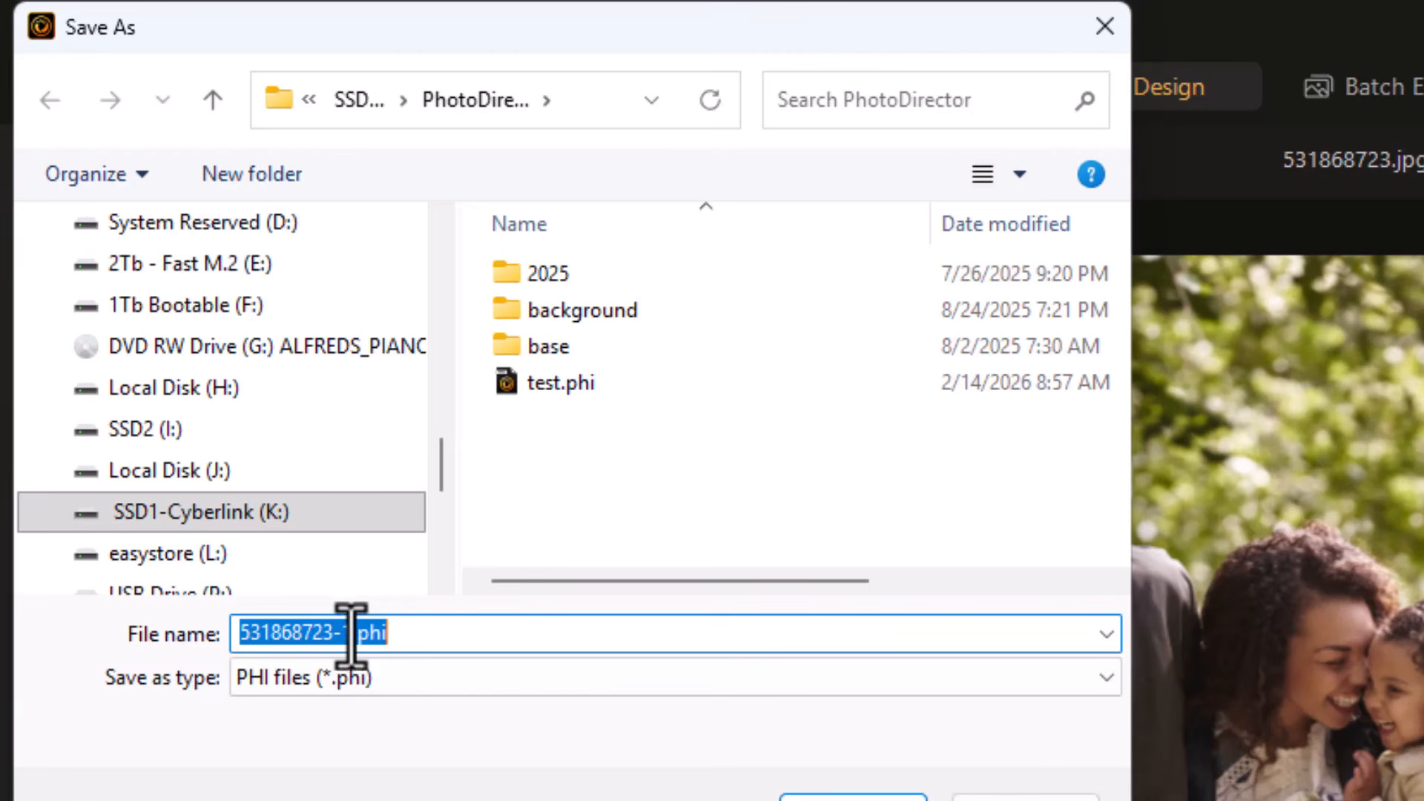
left_click_drag(353, 633, 196, 638)
type("test 2")
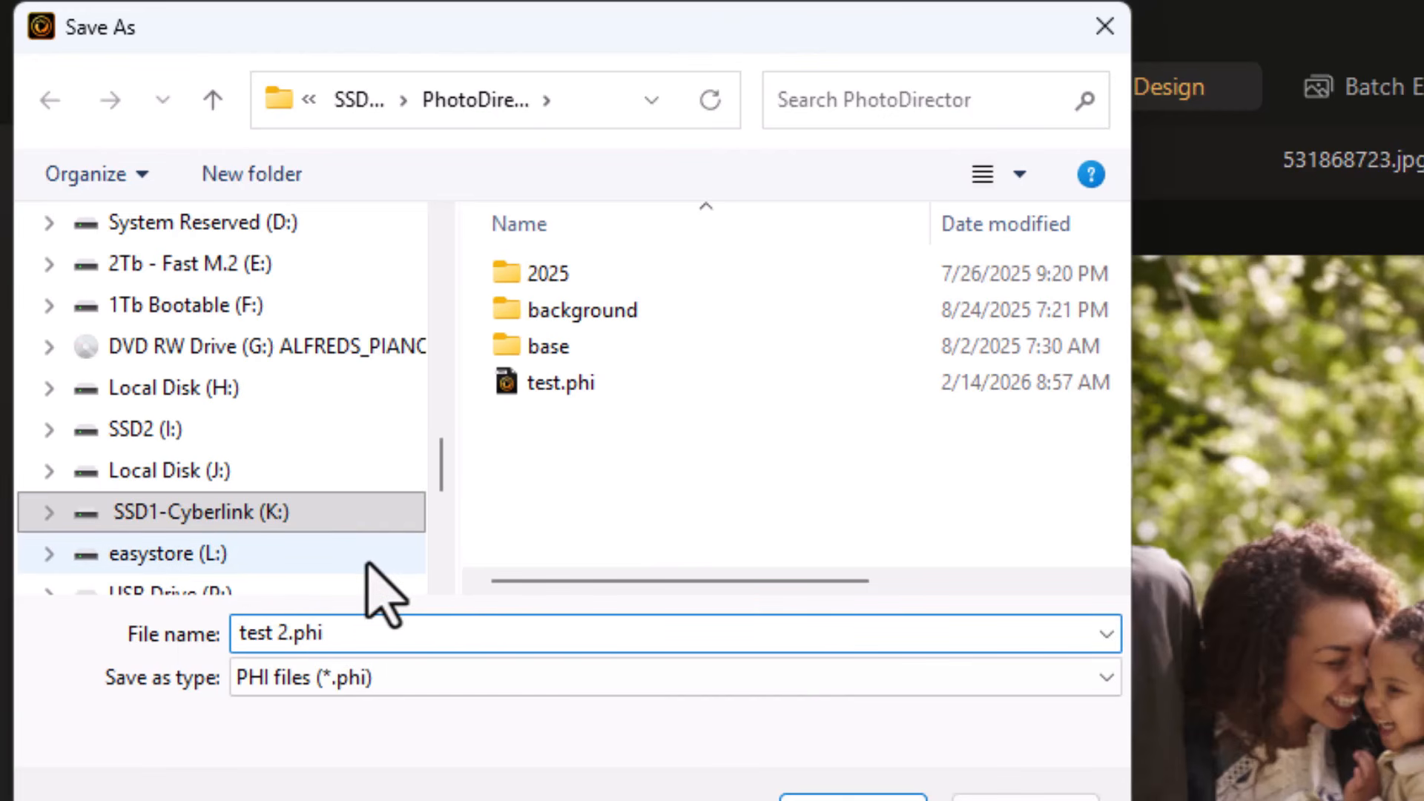
key("Return")
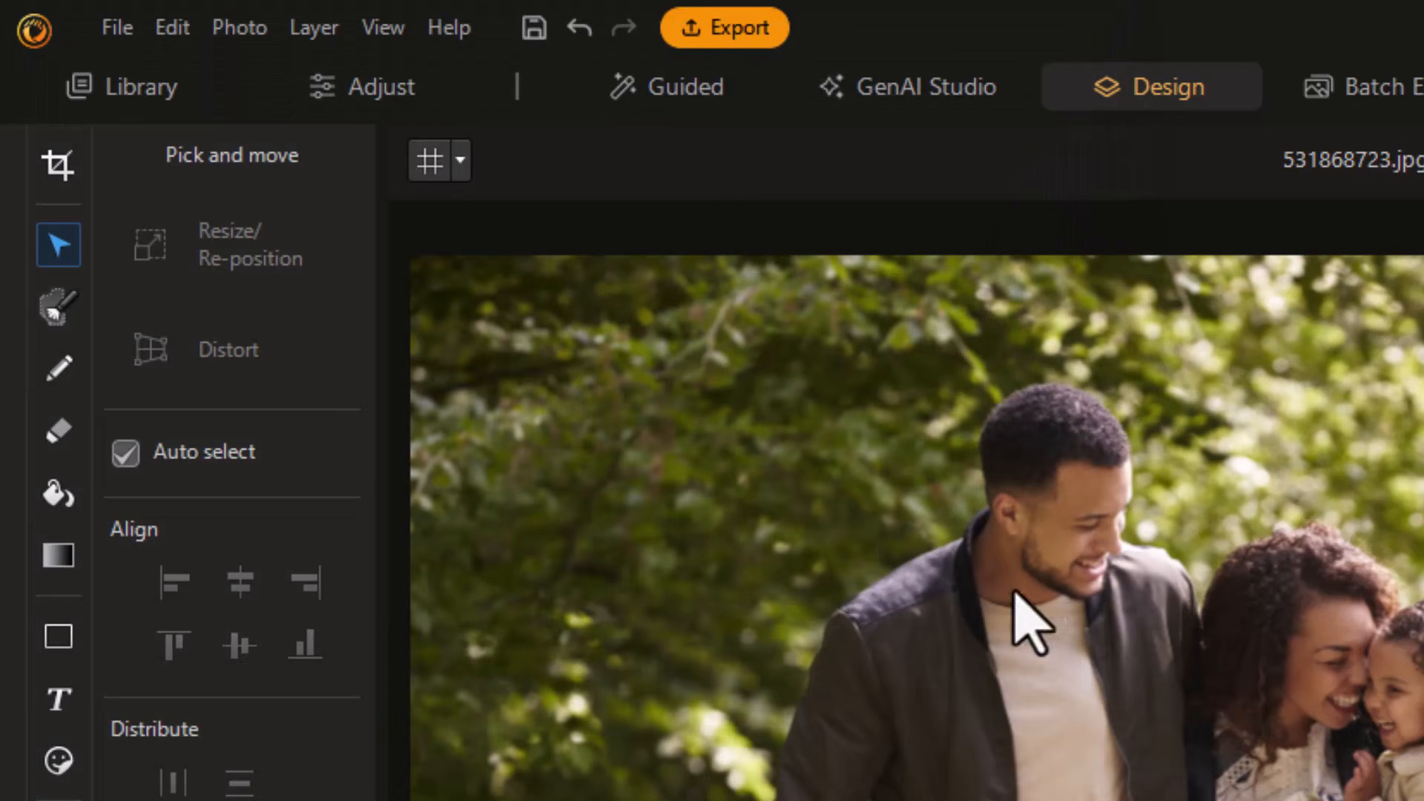
left_click(117, 27)
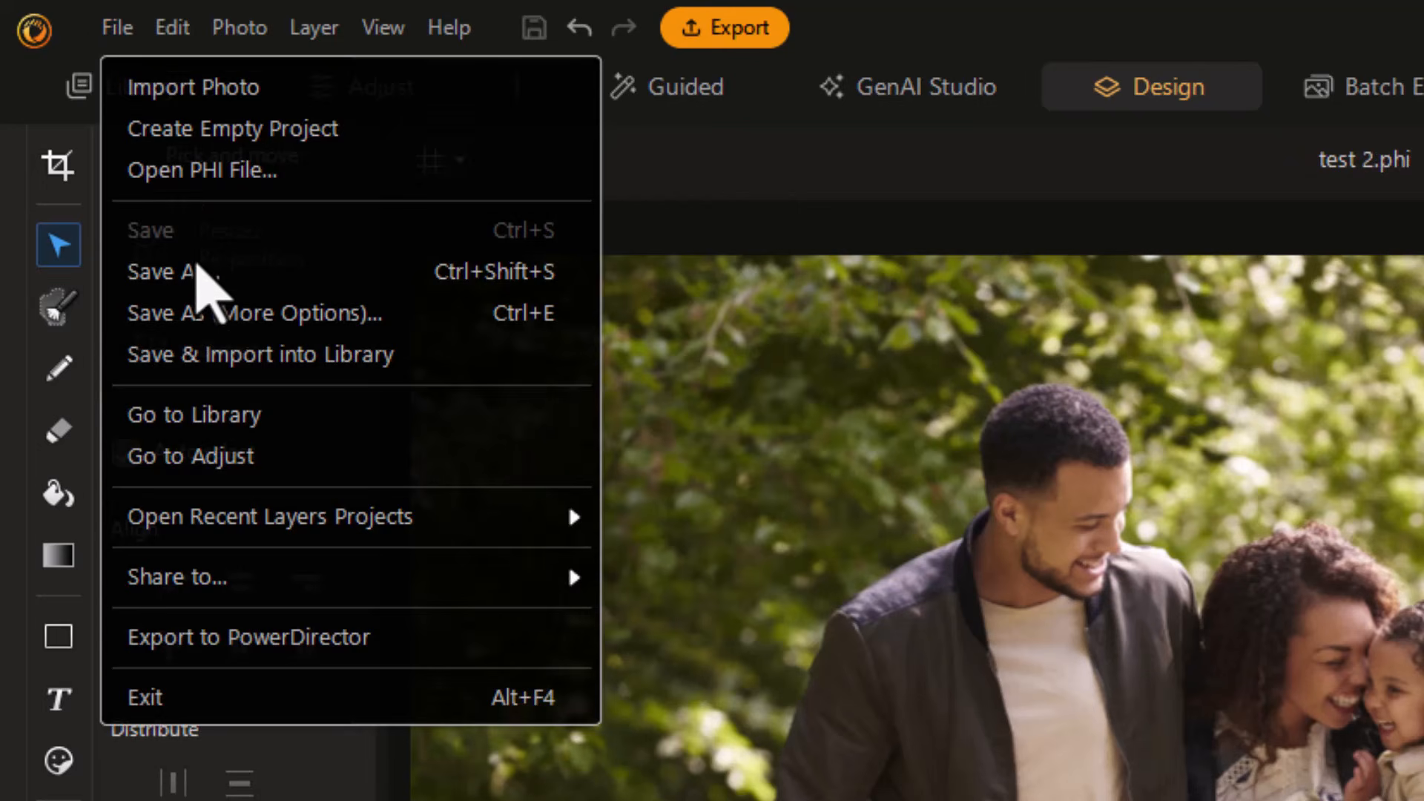
left_click(245, 280)
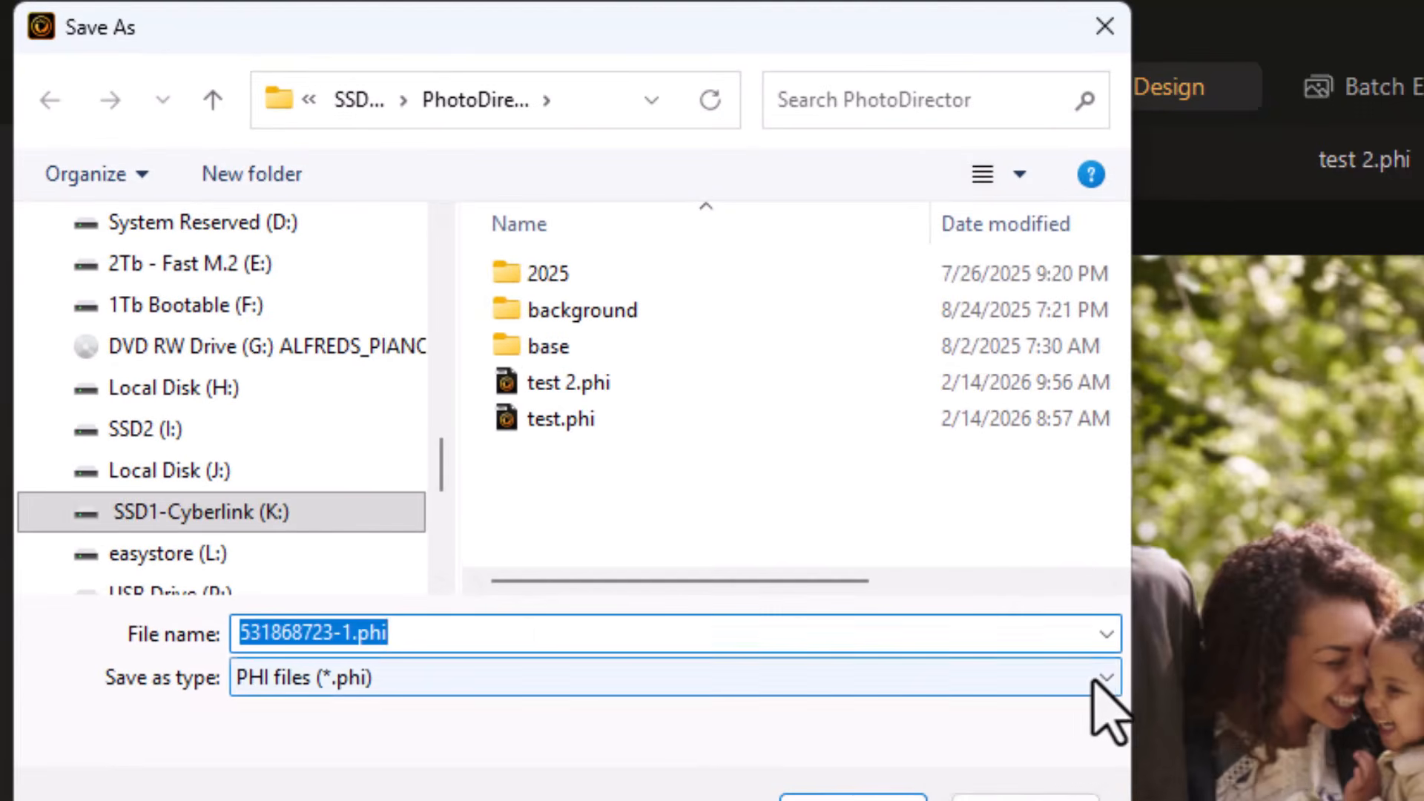
left_click(1116, 679)
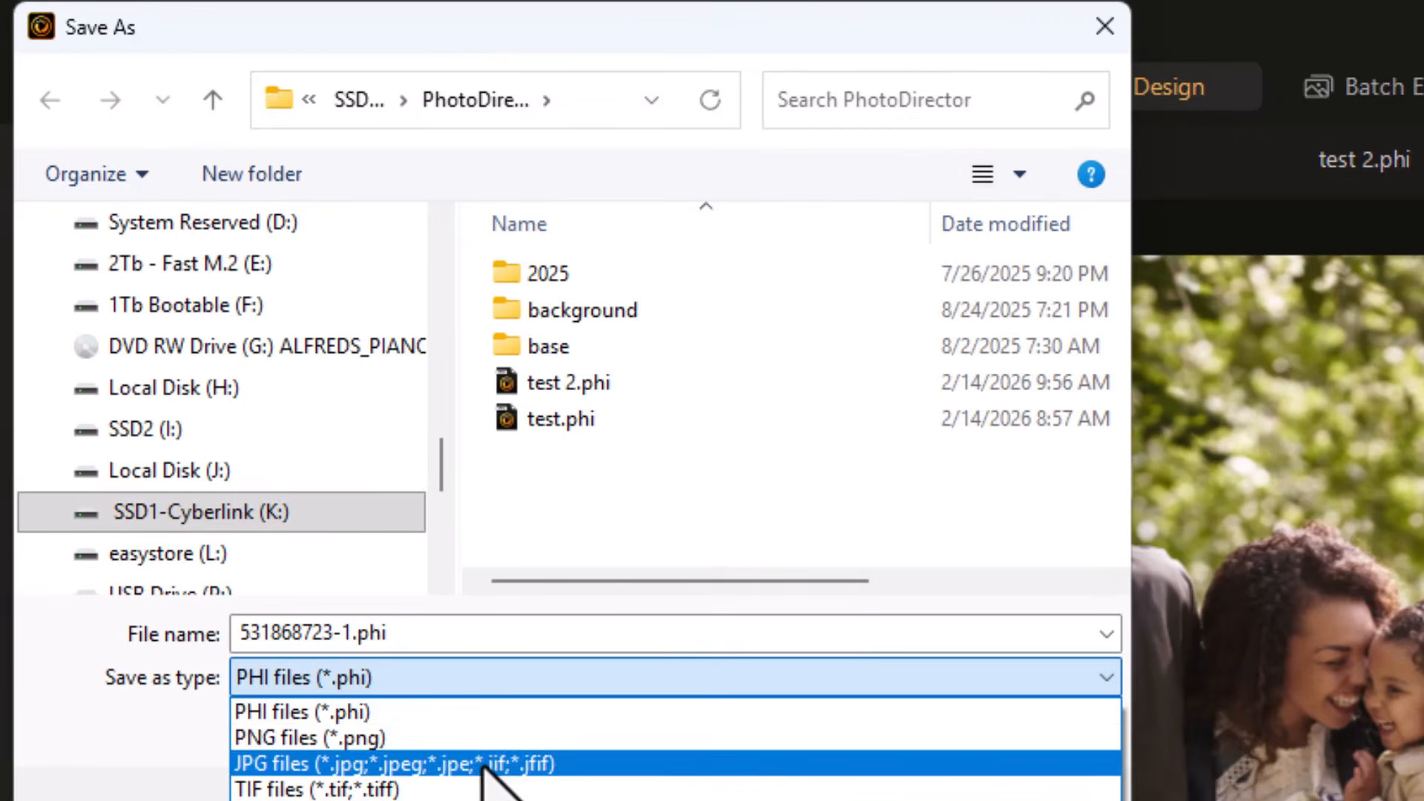
left_click(495, 764)
left_click(852, 799)
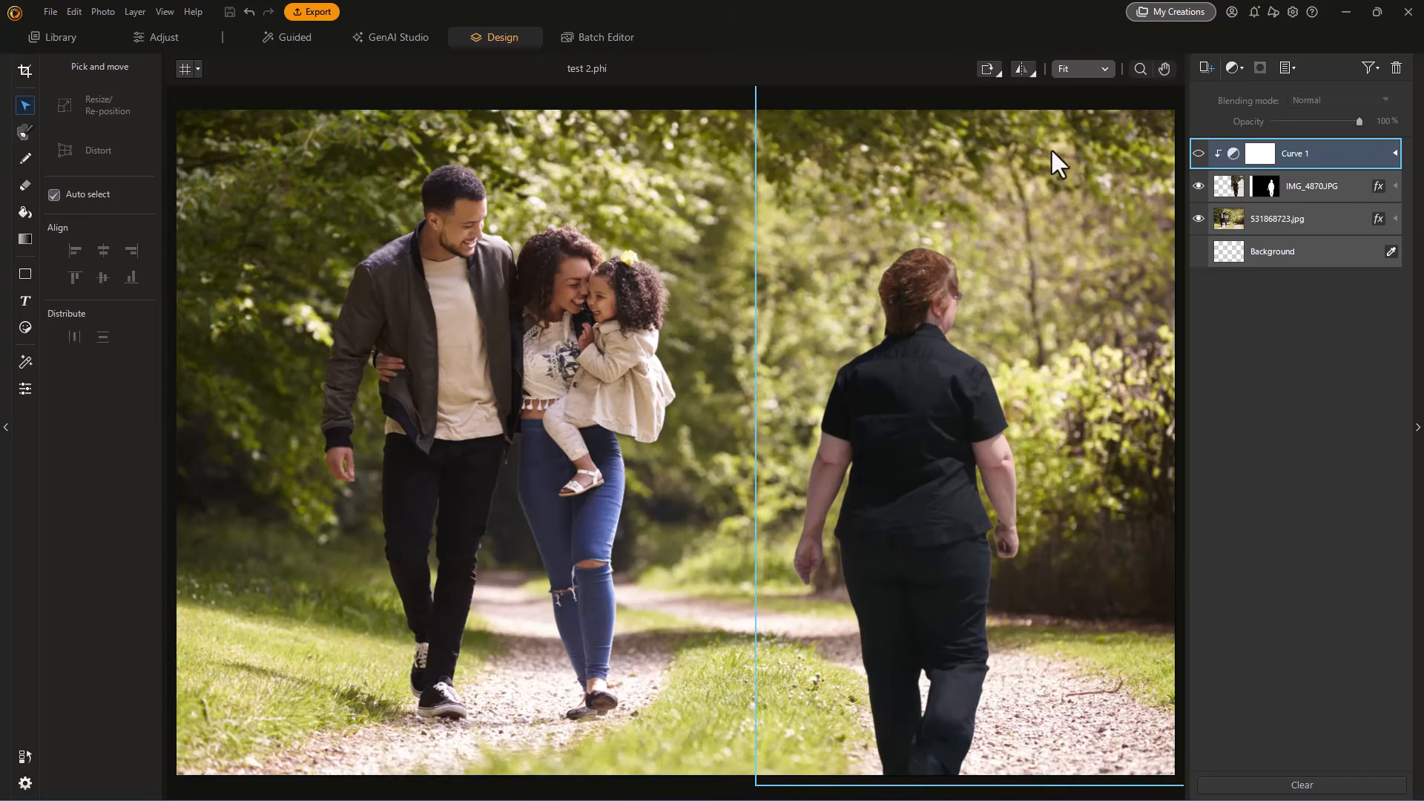
- Switch to the Library, add the composite photo to it, and compare it with the original family photo
left_click(57, 38)
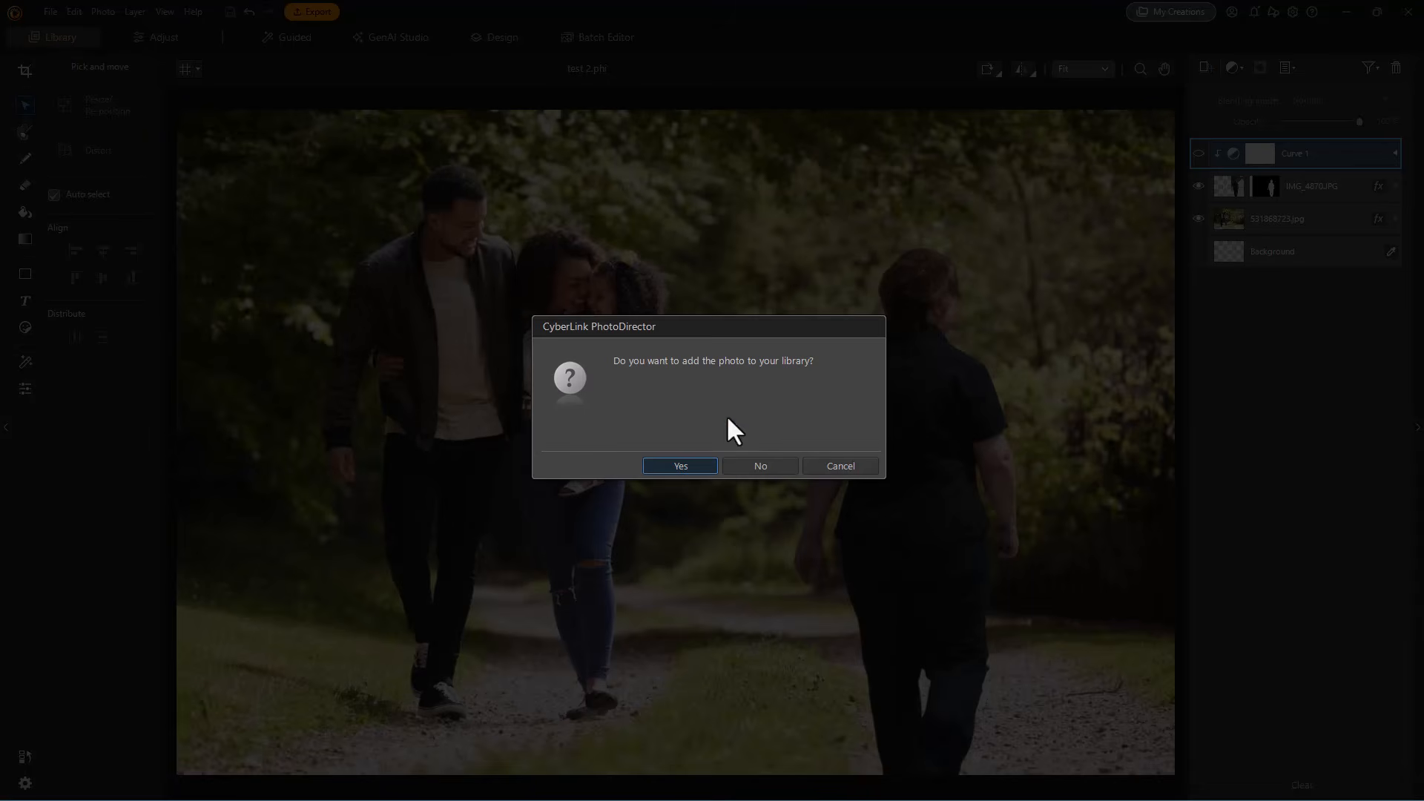
left_click(681, 466)
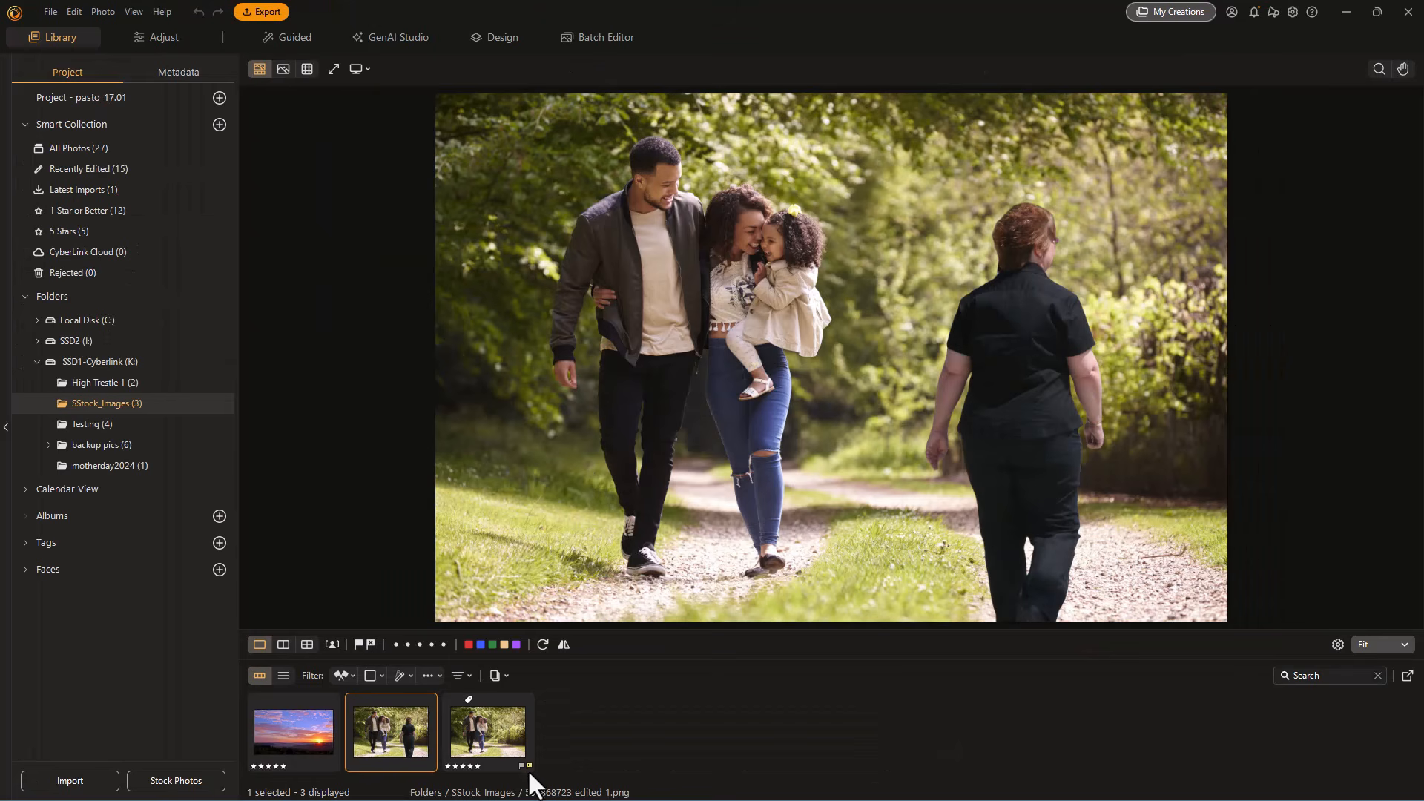
left_click(503, 740)
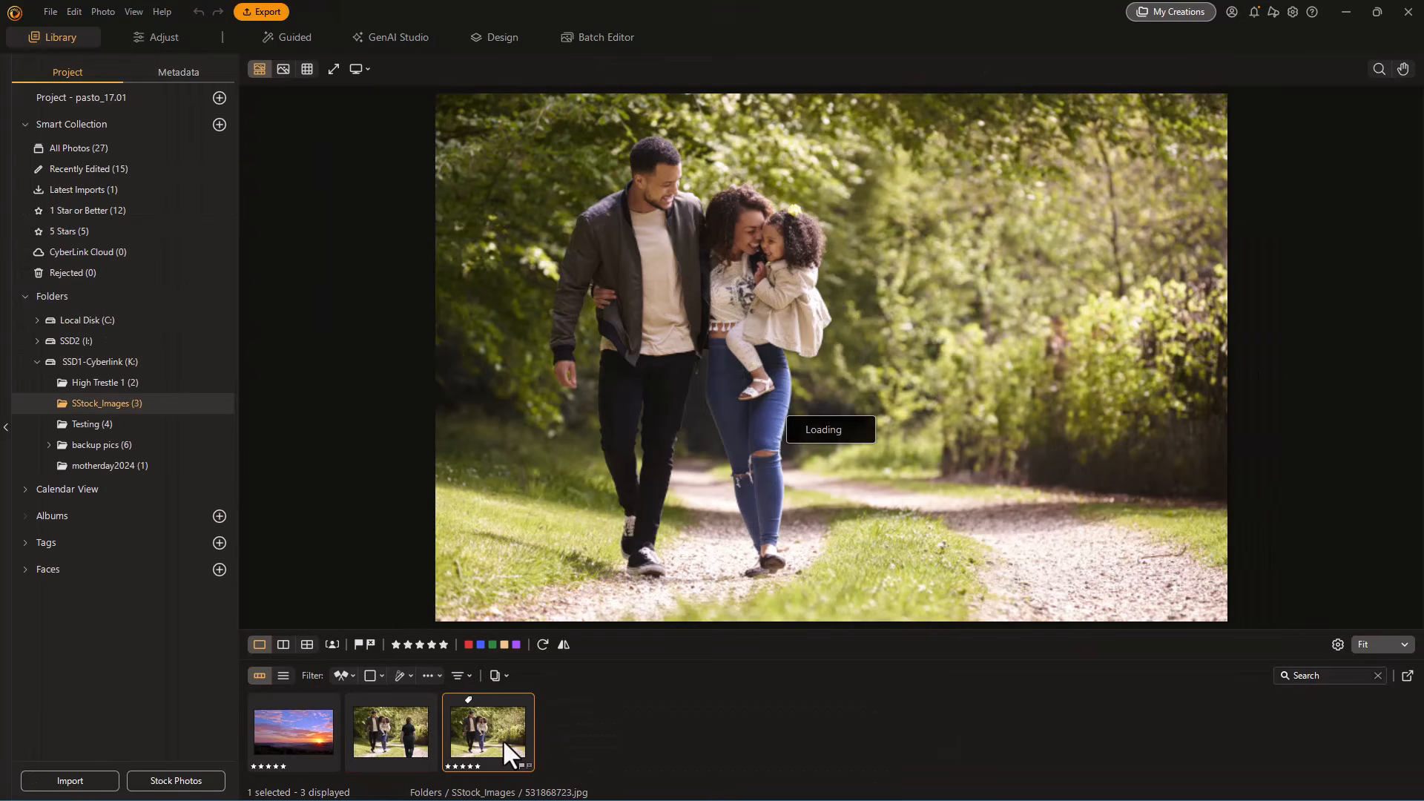
left_click(392, 727)
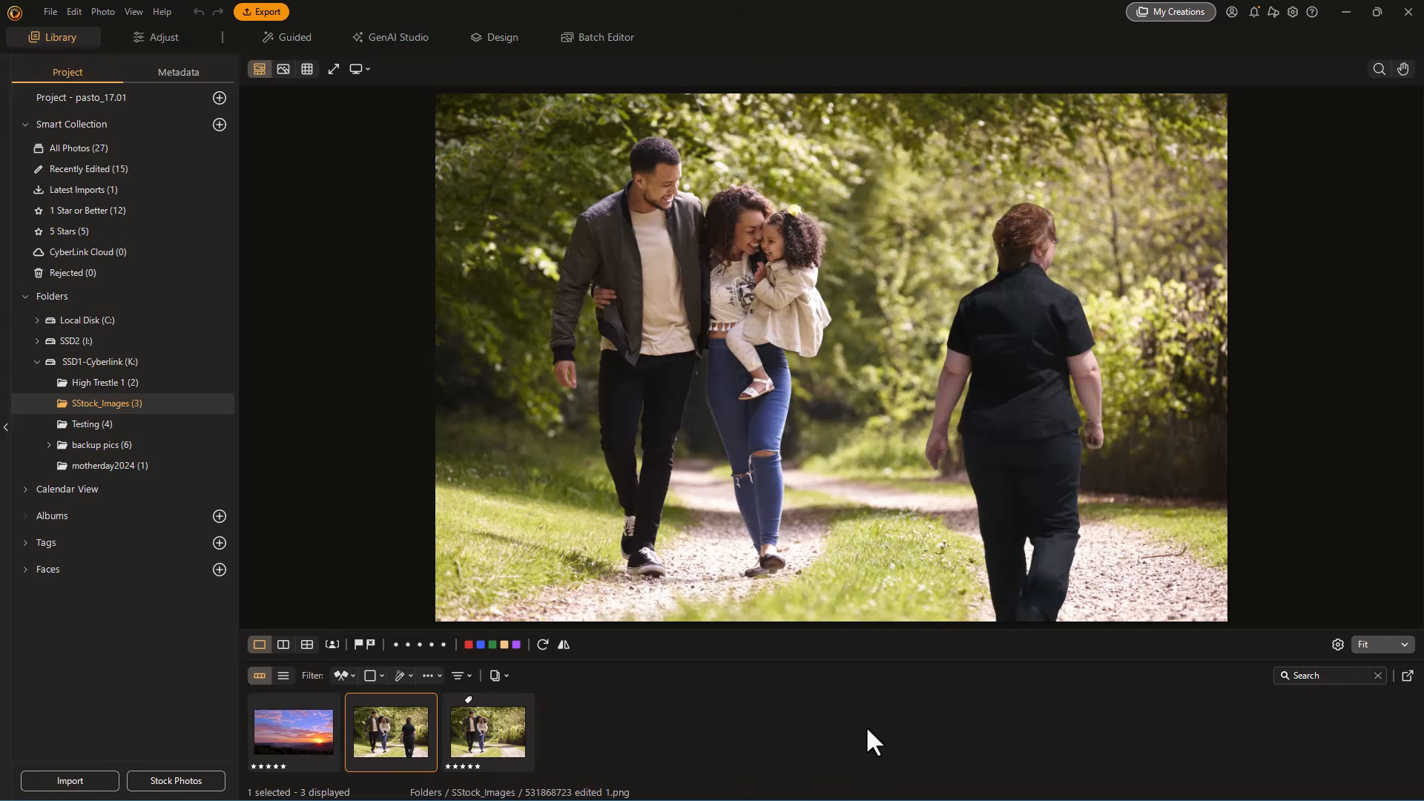